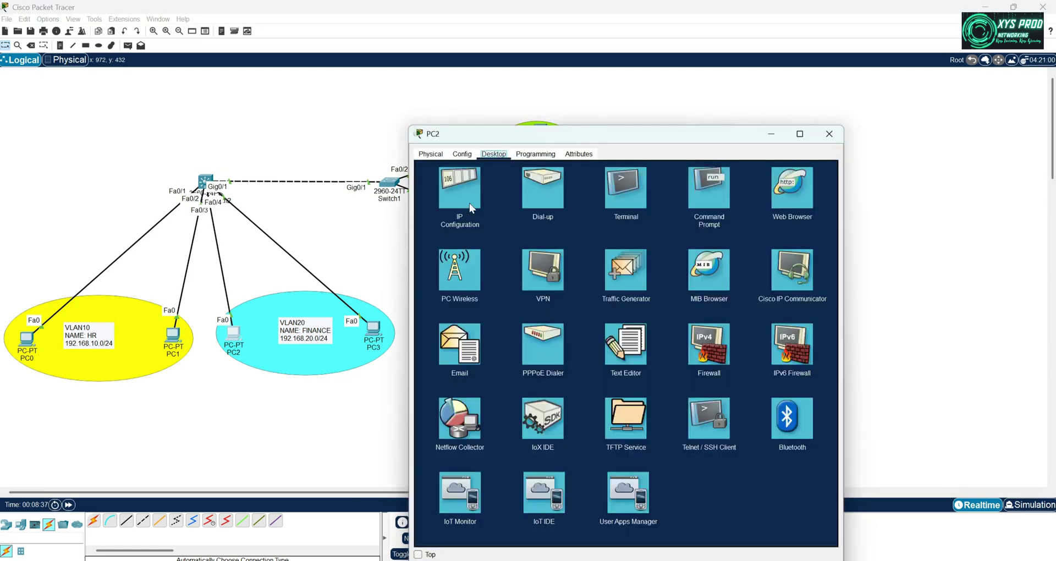
- Configure static IPv4 addressing with 192.168.30.10 on PC4, and 192.168.30.11 with default gateway 192.168.30.1 on PC5
click(469, 204)
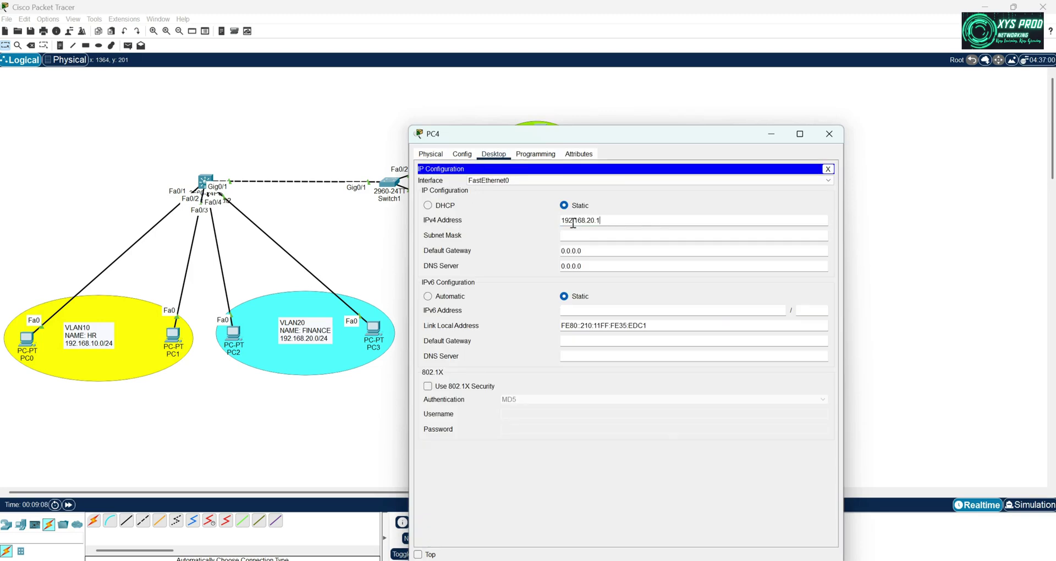
key(ctrl+a)
text(192.168.30.10)
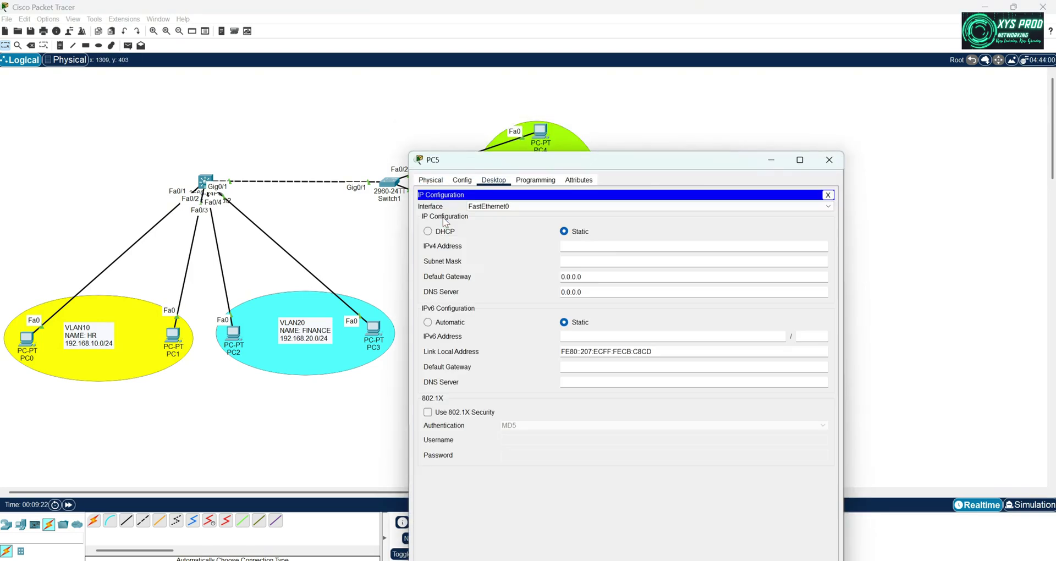
text(192.168.30.11192.168.30.1)
click(830, 161)
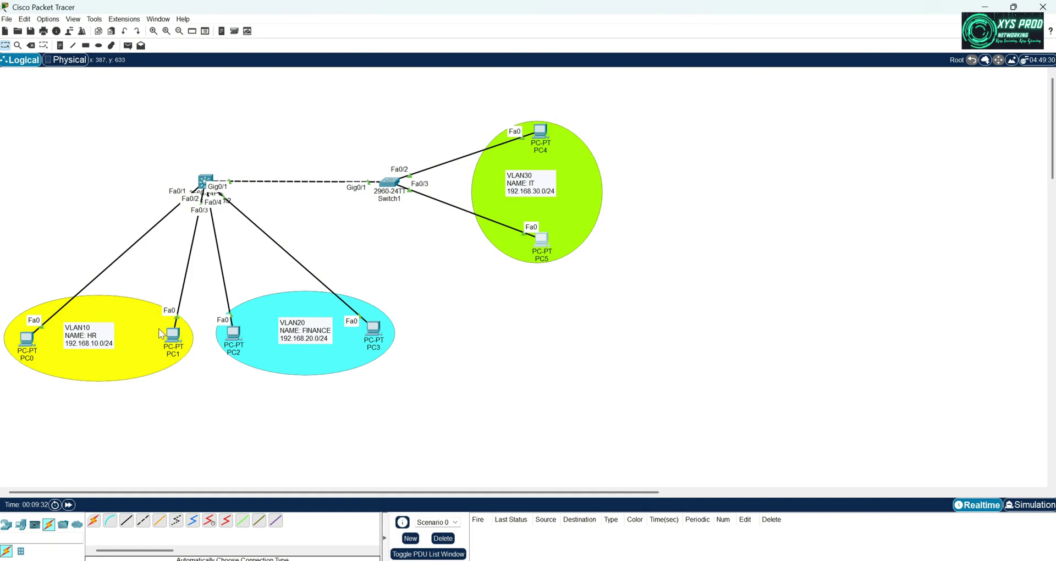
drag(172, 333, 168, 332)
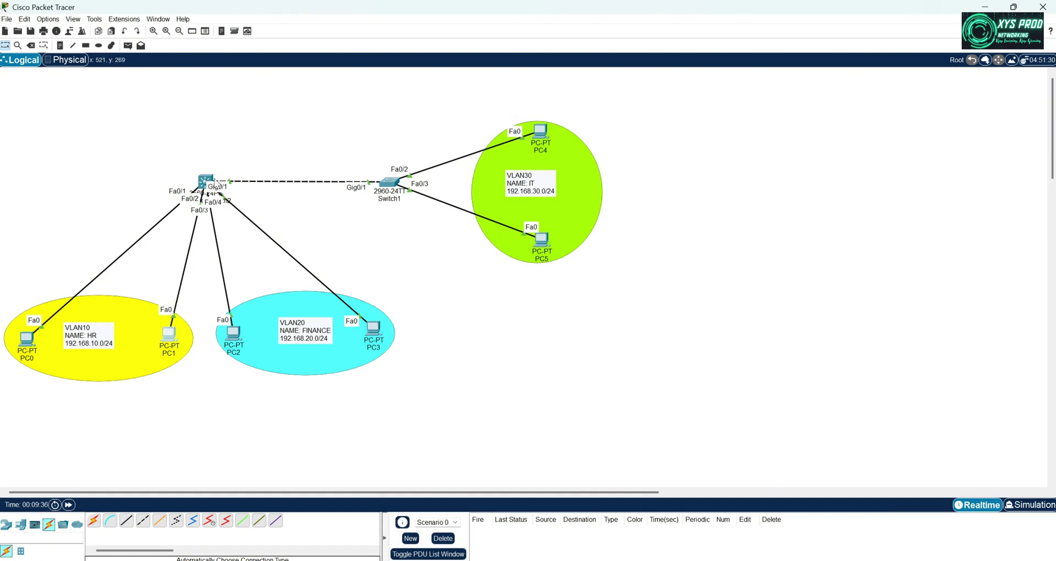
drag(211, 151, 165, 204)
drag(189, 153, 219, 204)
drag(183, 154, 242, 207)
- Add a laptop to the workspace below Switch1, beside the FINANCE group
click(21, 524)
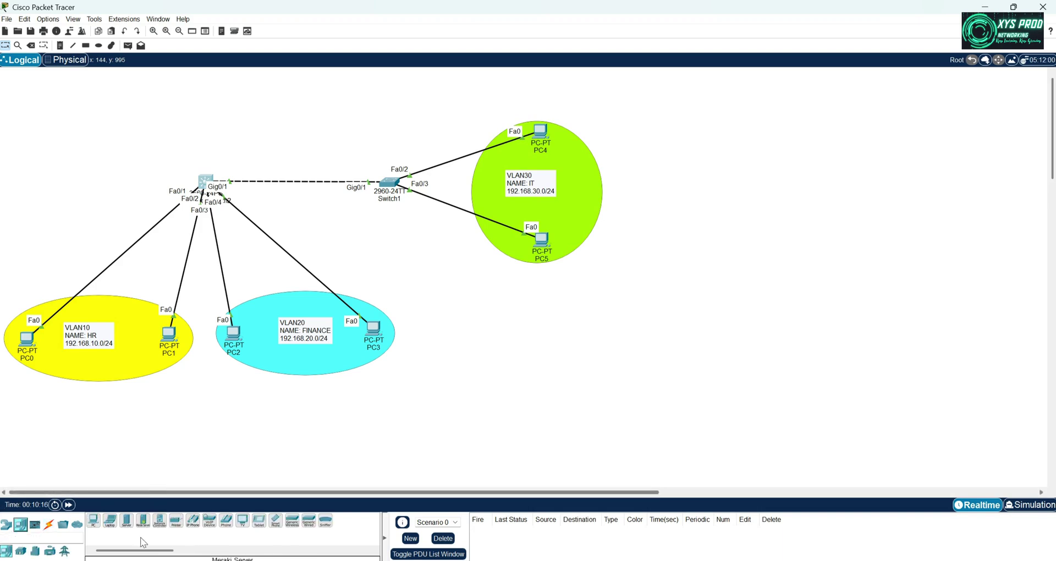
click(110, 520)
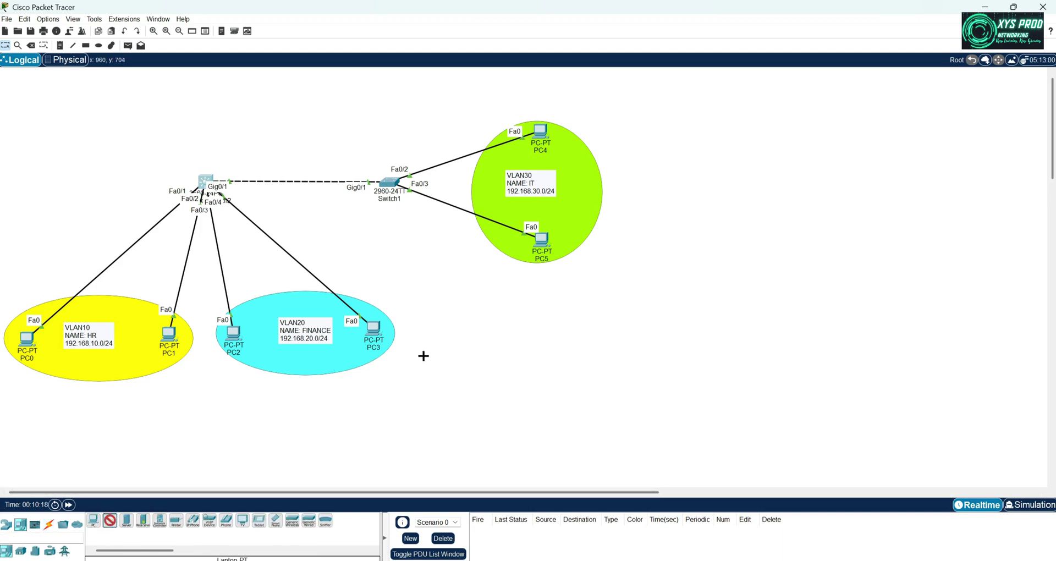
click(399, 275)
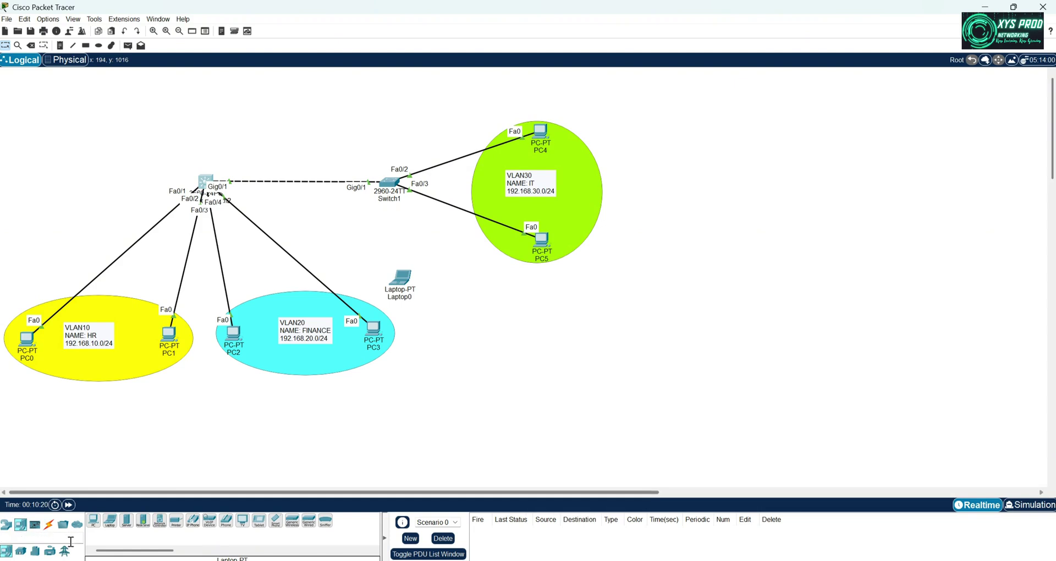
- Connect Laptop0 to the multilayer switch with a console cable
click(49, 524)
click(110, 520)
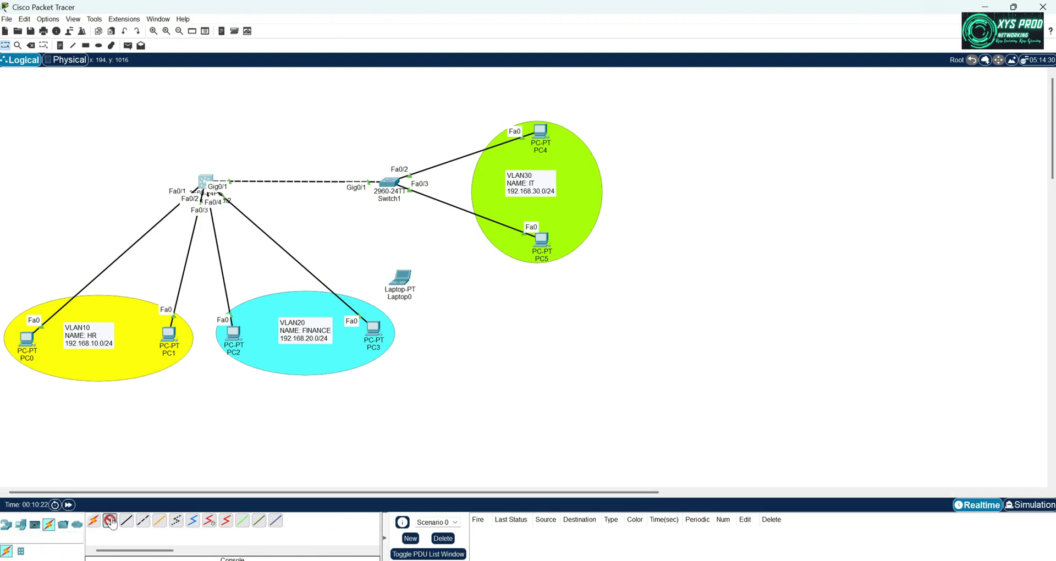
click(387, 286)
click(453, 292)
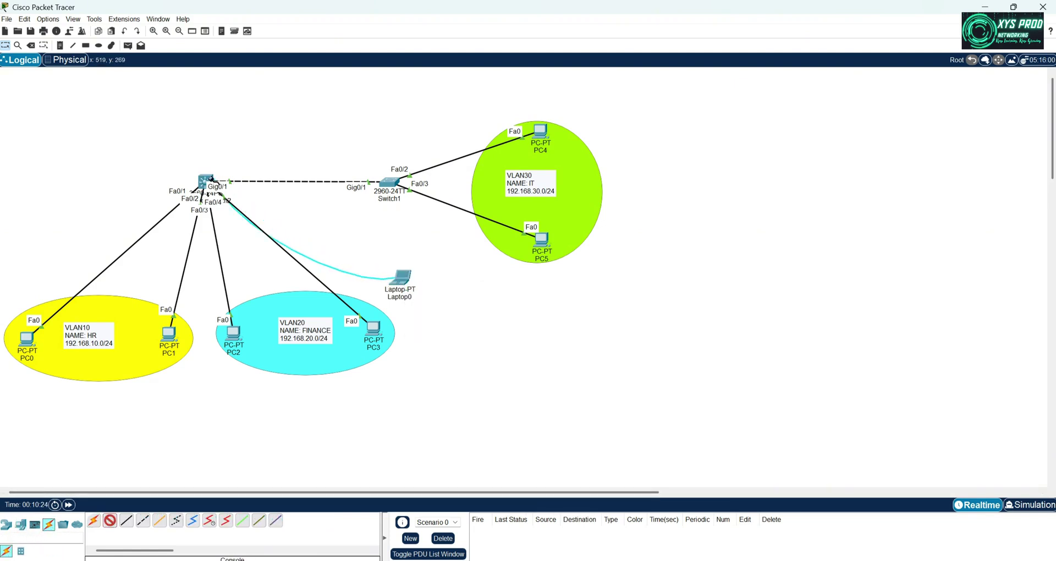
click(209, 182)
click(231, 187)
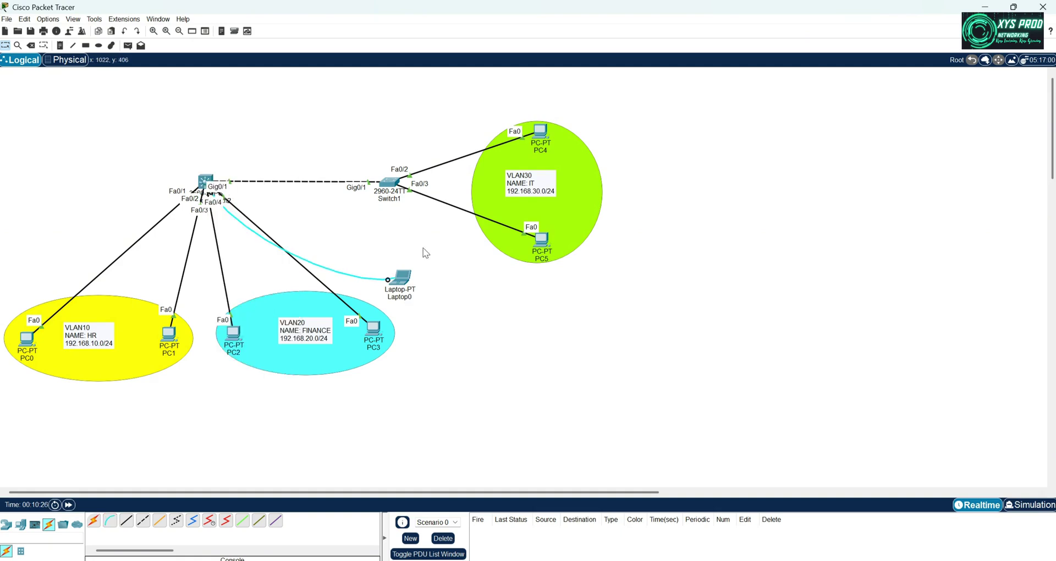
- Open a terminal session on Laptop0 with the default port settings and move its window clear of the topology
click(400, 276)
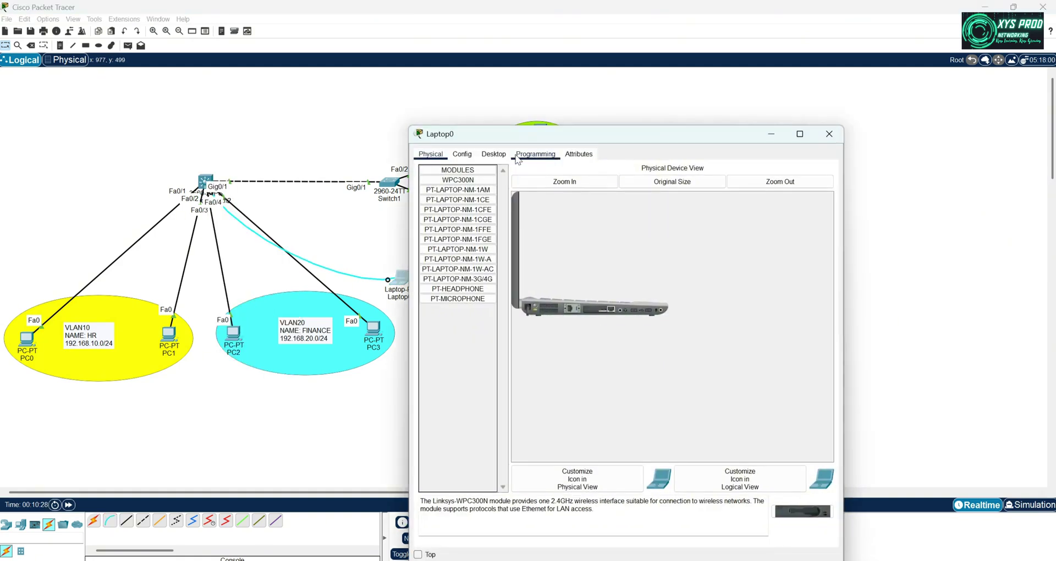
click(494, 154)
click(615, 195)
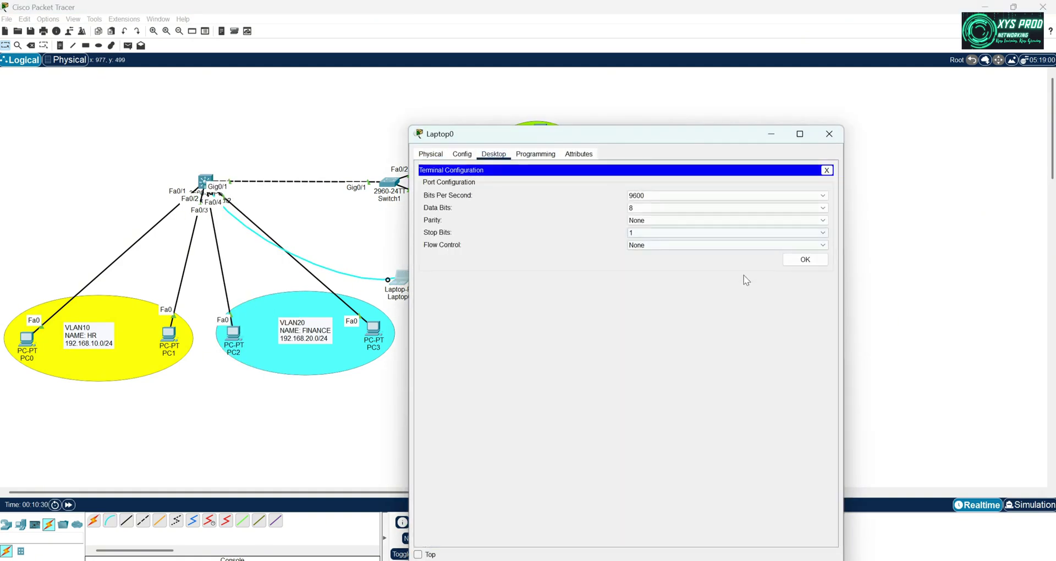
click(803, 259)
drag(624, 140, 812, 81)
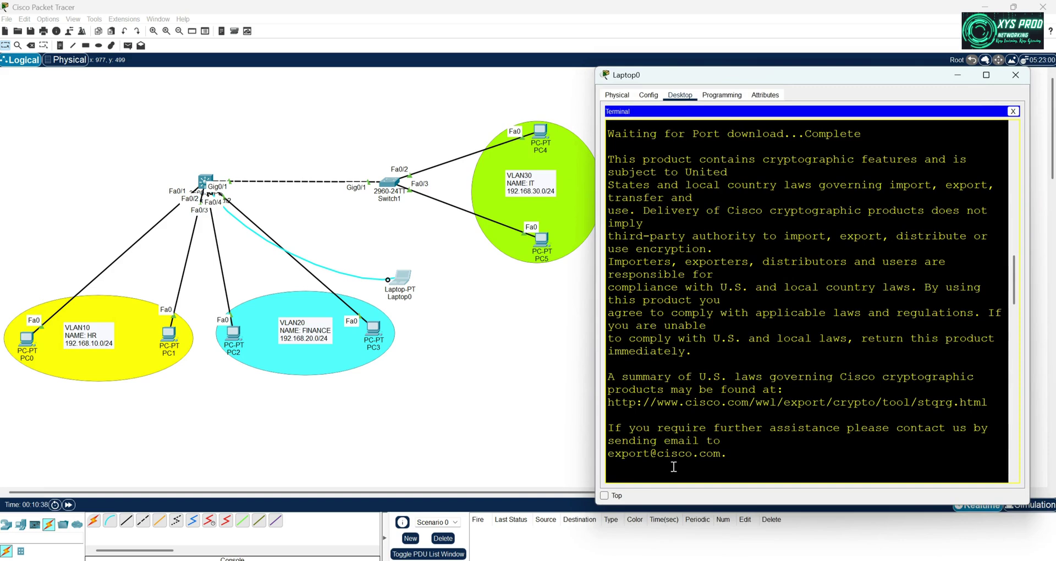
- Decline the switch's initial configuration dialog and continue to its command prompt
key(Return)
key(Return)
key(Return)
key(Return)
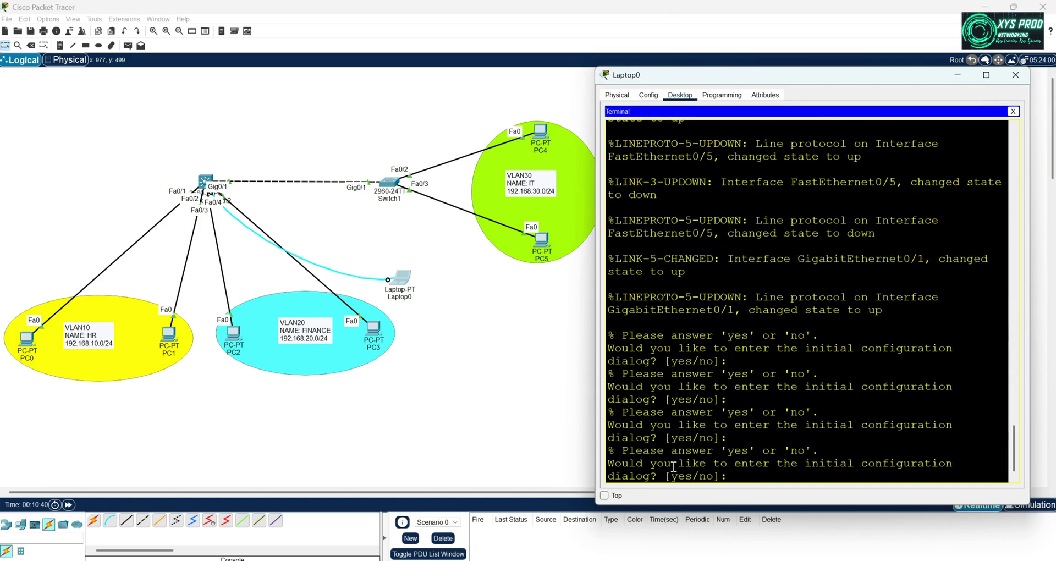
text(N)
key(Return)
key(Return)
key(Return)
- Enter global configuration mode on the switch and set its hostname to MLSW_1
text(en)
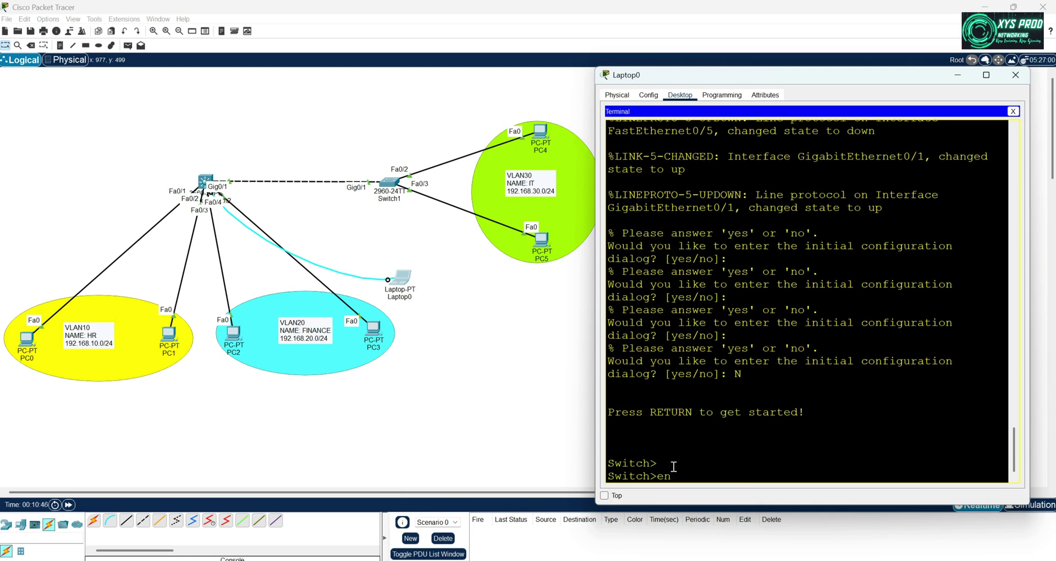
key(Return)
text(conf t)
key(Return)
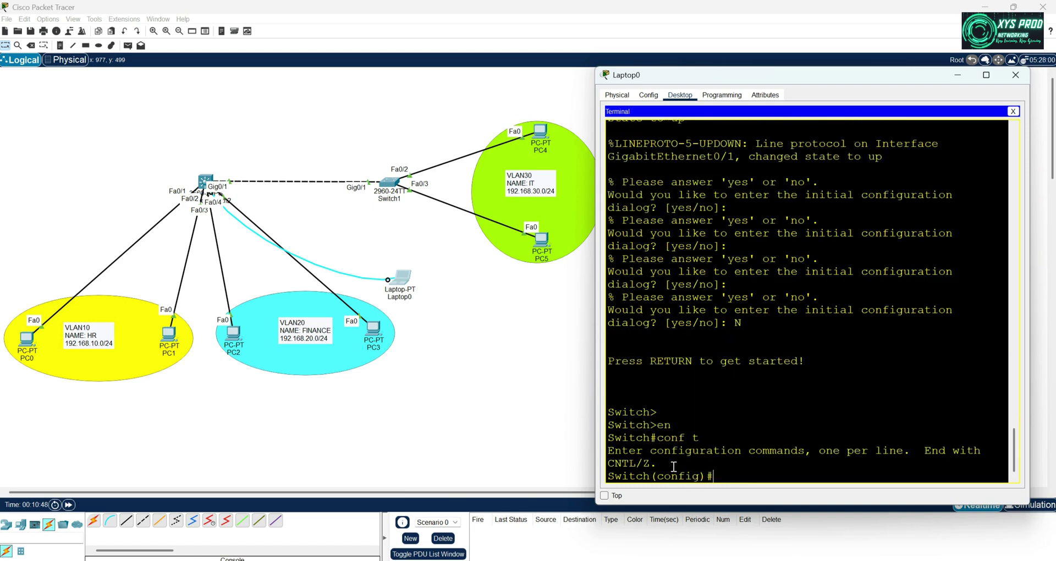
text(hos)
key(Tab)
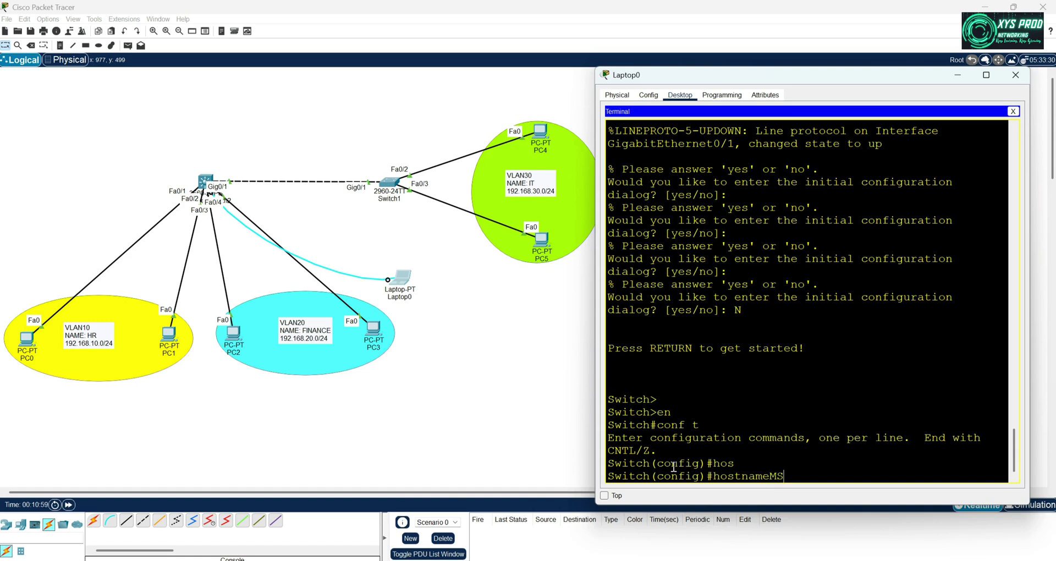
text(MLS)
text(W)
text(_!)
key(Return)
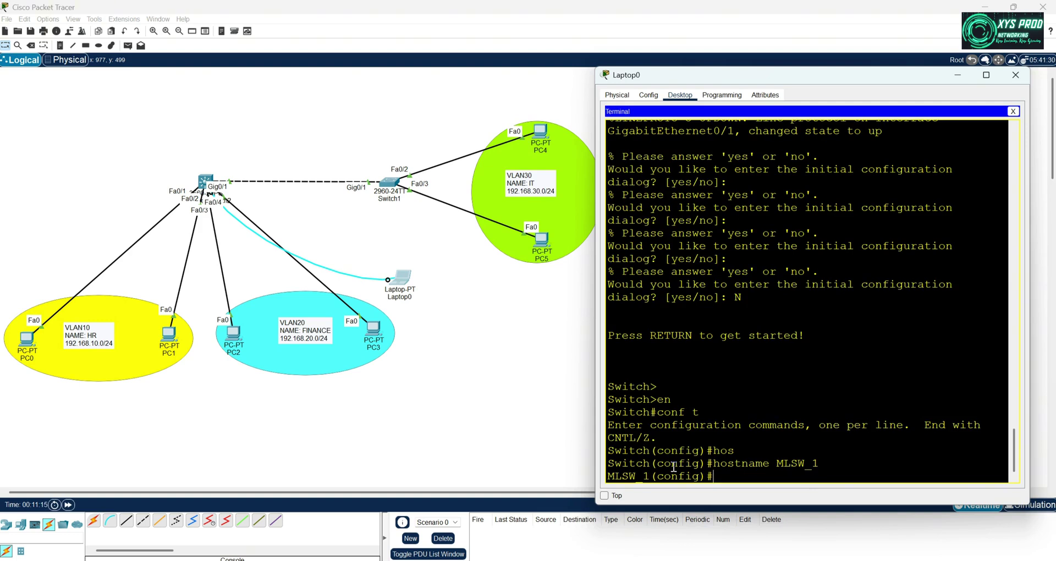
- Create VLAN 10 on MLSW_1, name it HR and return to global configuration mode
text(vlan 10)
key(Return)
text(na)
key(Tab)
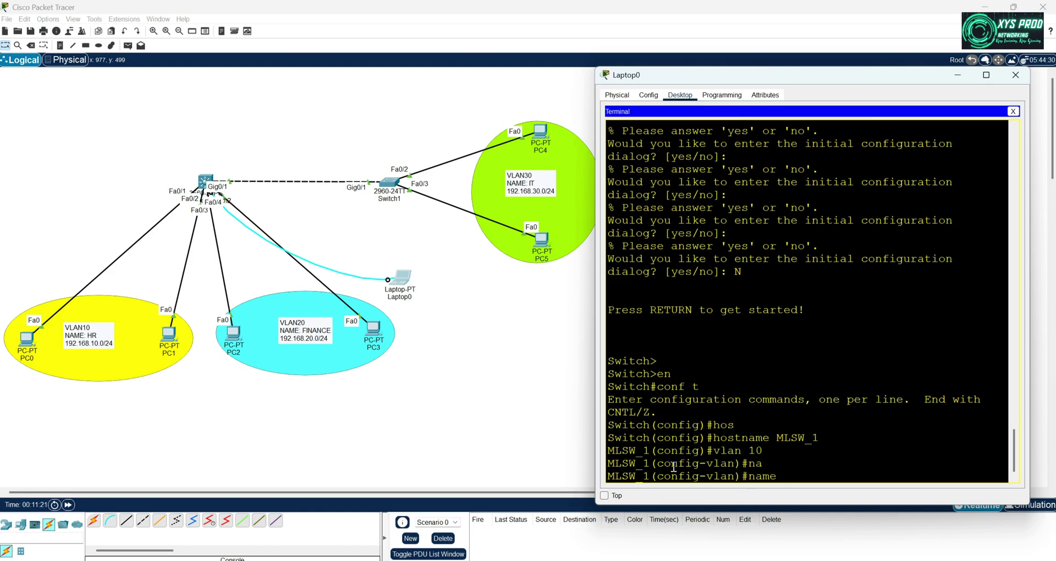
text(HR)
key(Return)
text(exit)
key(Return)
- Create VLAN 20 on MLSW_1, name it FINANCE and return to global configuration mode
text(vl)
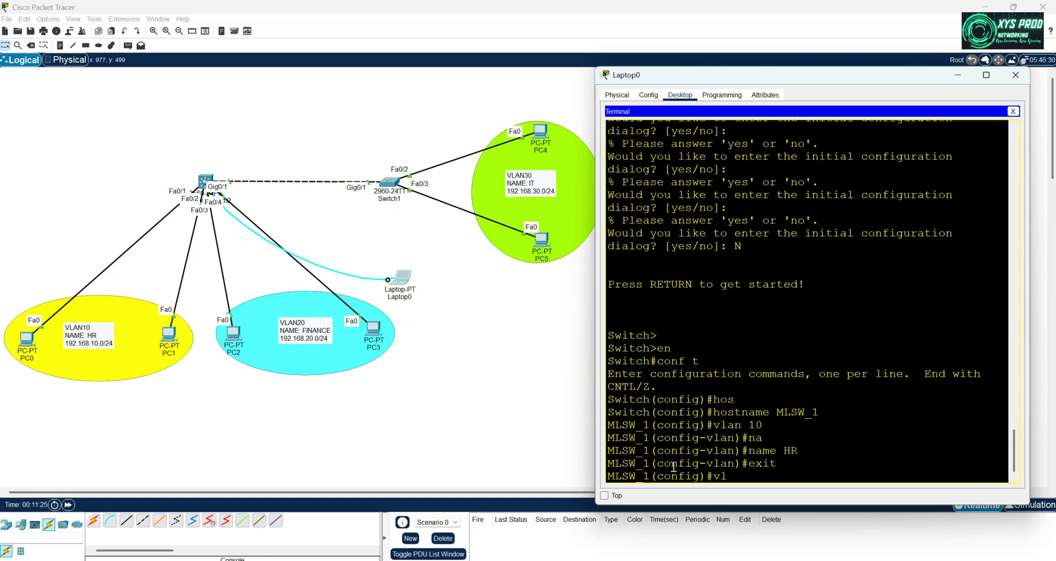
text(an 2o)
key(BackSpace)
text(0)
key(Return)
text(na)
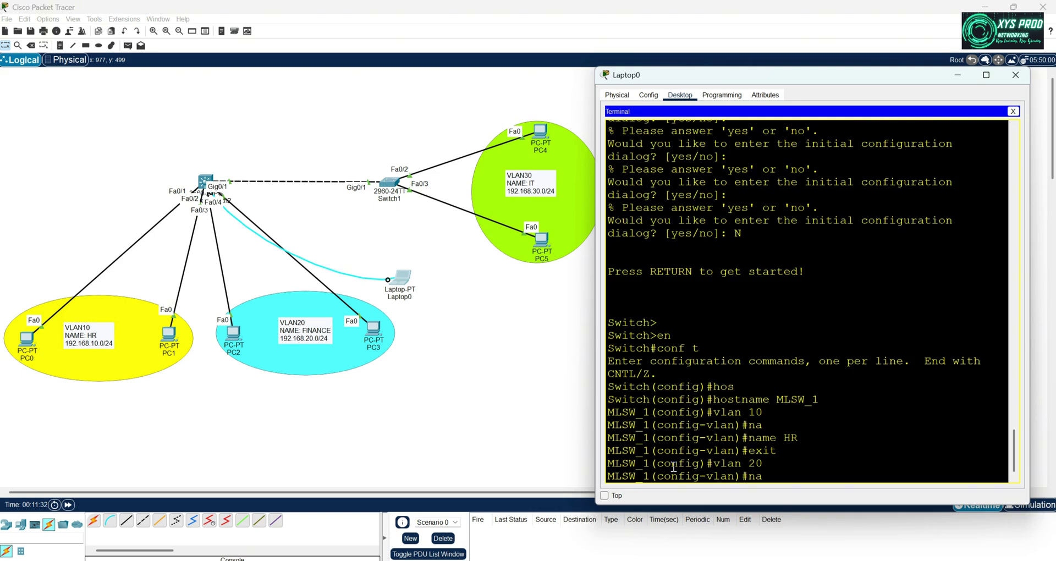
key(Tab)
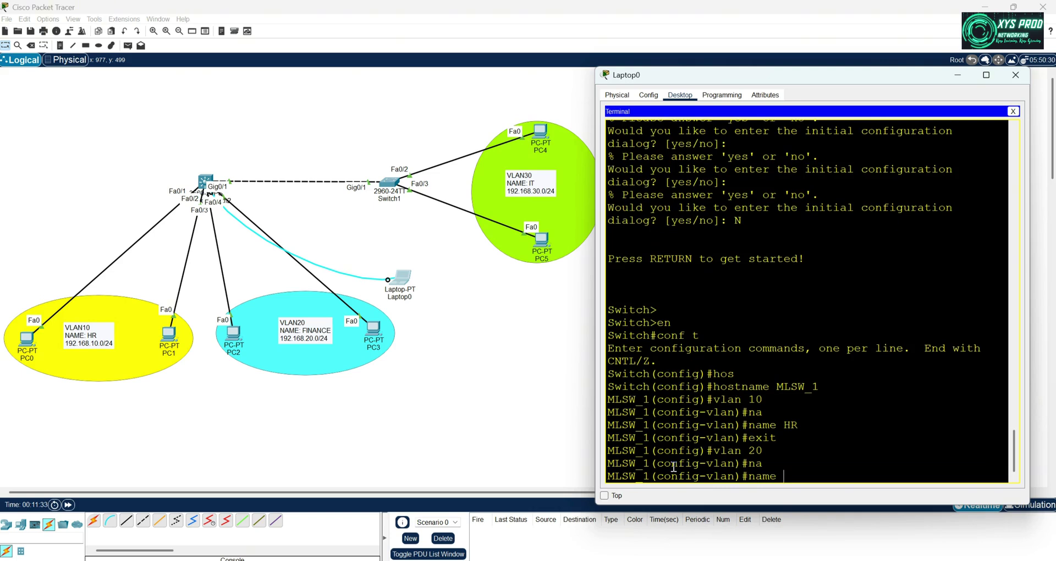
text(FINA)
key(BackSpace)
key(BackSpace)
key(BackSpace)
key(BackSpace)
text(FINA)
key(BackSpace)
key(BackSpace)
text(NANCE)
key(Return)
text(exit)
key(Return)
- Create VLAN 30 on MLSW_1, name it IT and return to global configuration mode
text(clan)
key(BackSpace)
key(BackSpace)
key(BackSpace)
key(BackSpace)
text(vlan 30)
key(Return)
text(na)
key(Tab)
text(It)
key(BackSpace)
text(T)
key(Return)
key(Return)
key(Return)
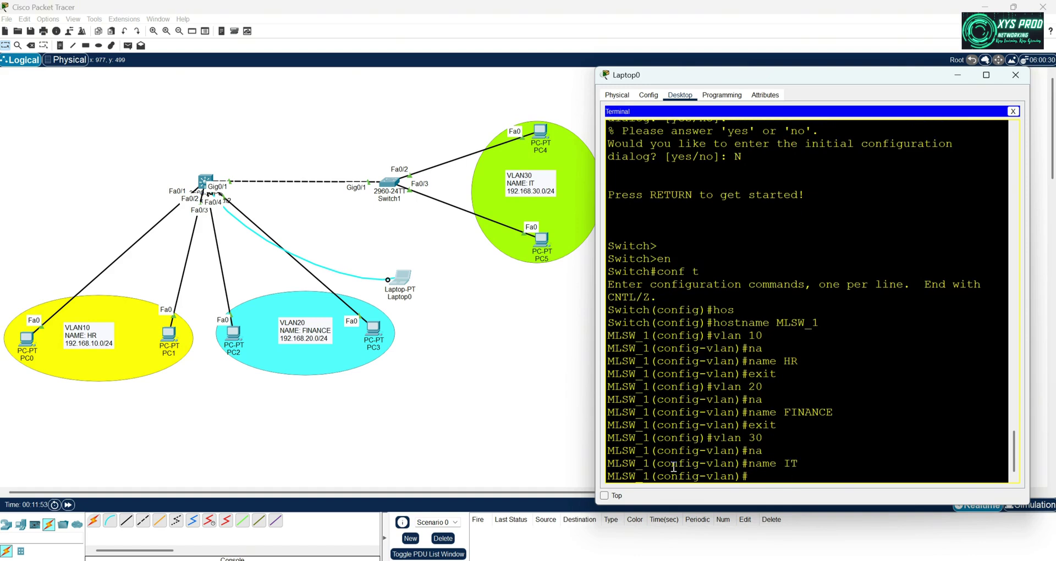
text(exit)
key(Return)
key(Return)
key(Return)
key(Return)
- Leave configuration mode, run show vlan brief and review the entries for VLANs 10, 20 and 30
text(exit)
key(Return)
key(Return)
key(Return)
text(show vlna)
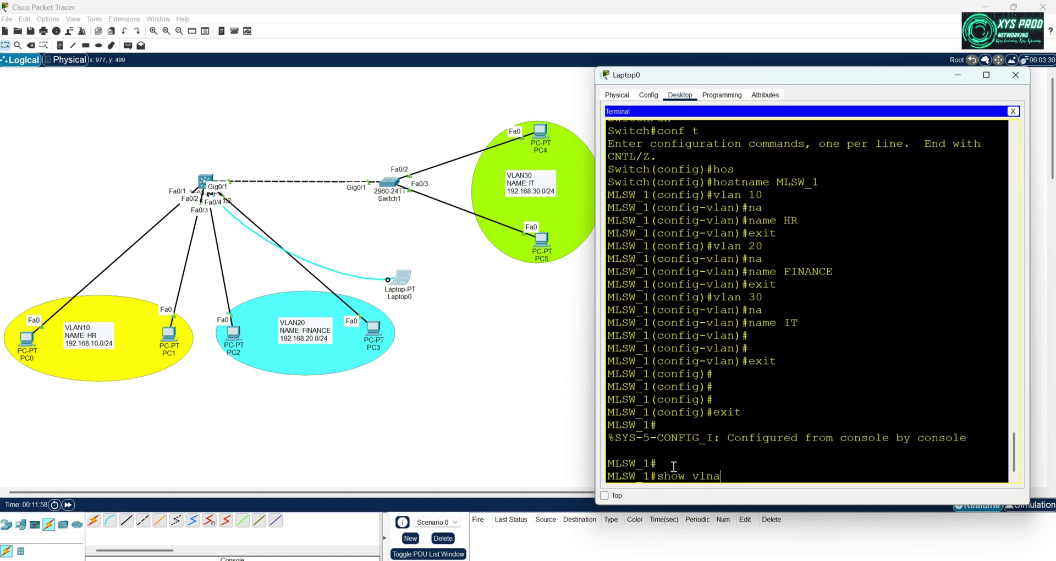
key(BackSpace)
key(BackSpace)
text(an br)
key(Tab)
key(Return)
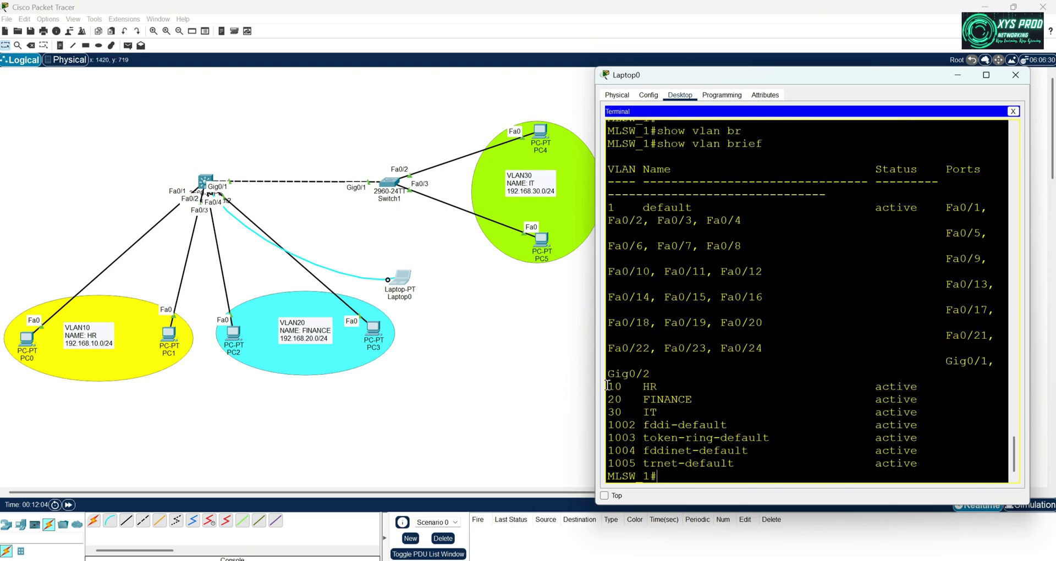
drag(608, 386, 642, 387)
drag(710, 384, 932, 386)
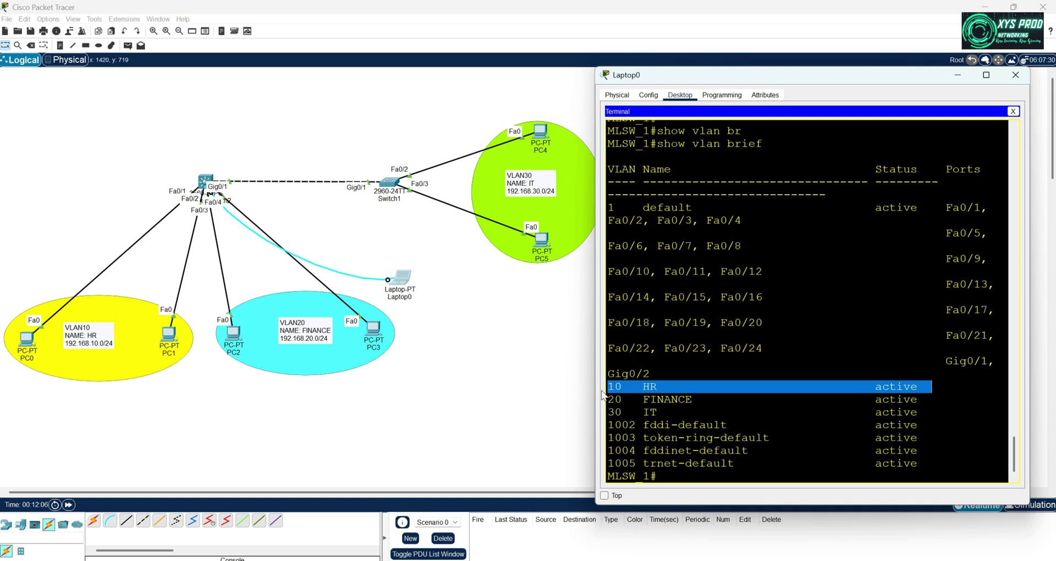
drag(611, 398, 928, 400)
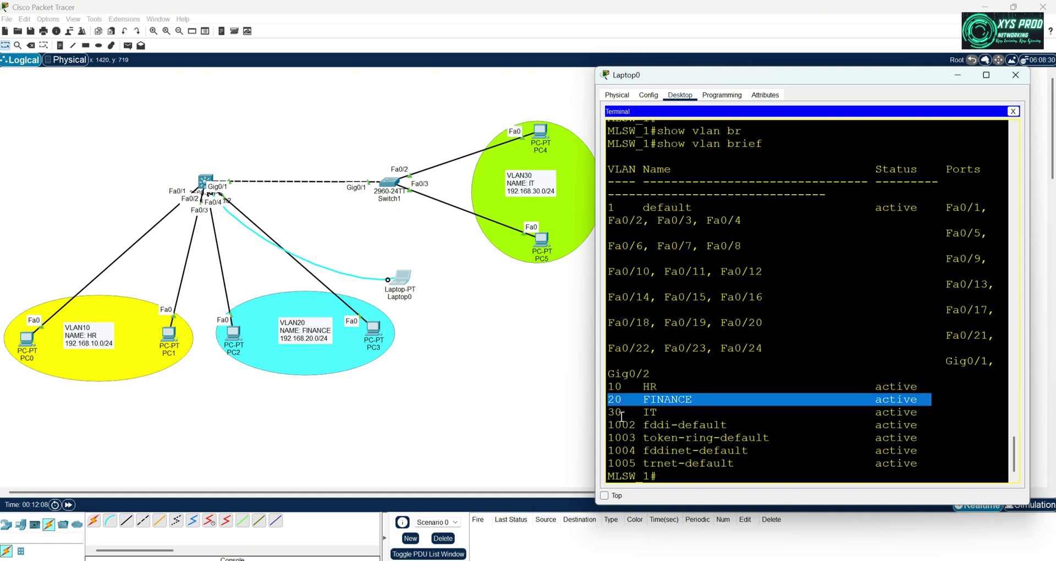
drag(606, 412, 958, 413)
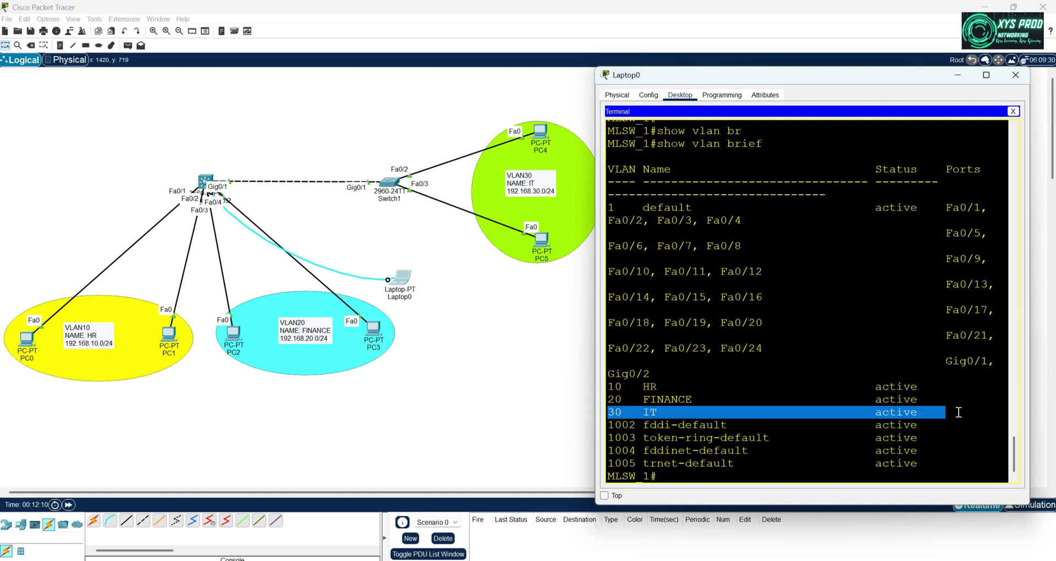
click(686, 474)
key(Return)
key(Return)
key(Return)
key(Return)
key(Return)
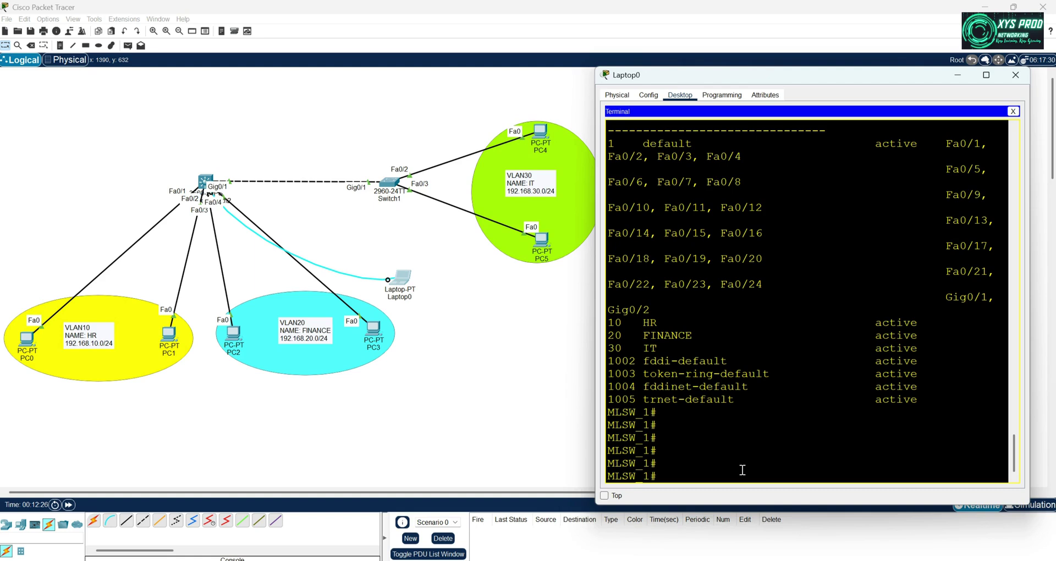
text(vl)
text(in)
key(BackSpace)
key(BackSpace)
key(BackSpace)
text(int)
key(BackSpace)
key(BackSpace)
key(BackSpace)
- In global configuration mode, select the interface range fa 0/1-2 and set its switchport mode to access
text(conf t)
key(Return)
text(n)
key(BackSpace)
text(int ran)
key(Tab)
text(fa)
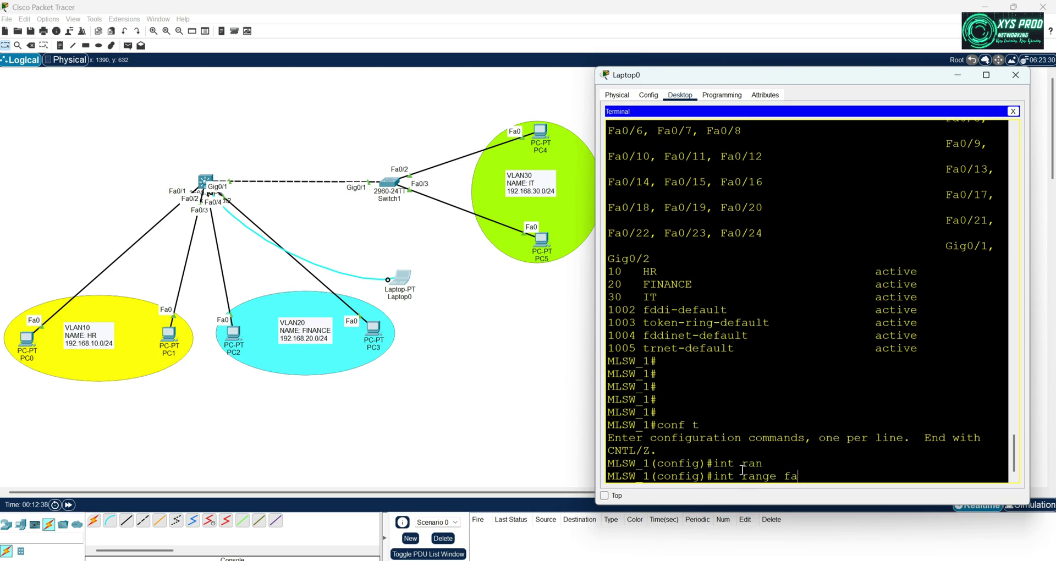
text( 0/1-2)
key(Return)
text(sw)
key(Tab)
text(mo)
key(Tab)
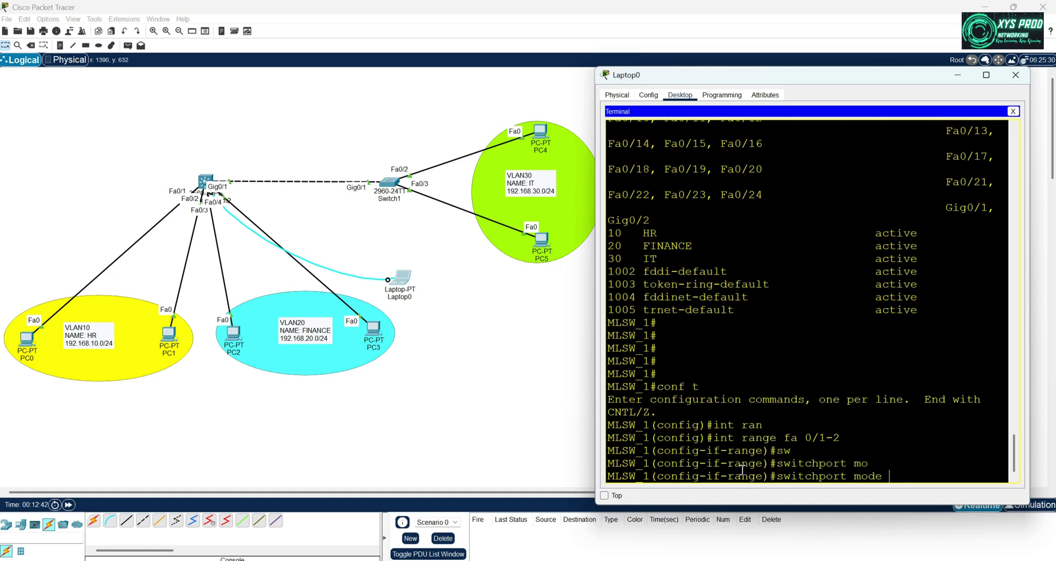
text(ac)
key(Tab)
key(Return)
- Assign the selected ports fa 0/1-2 to access VLAN 10 and exit the interface range
text(sw)
key(Tab)
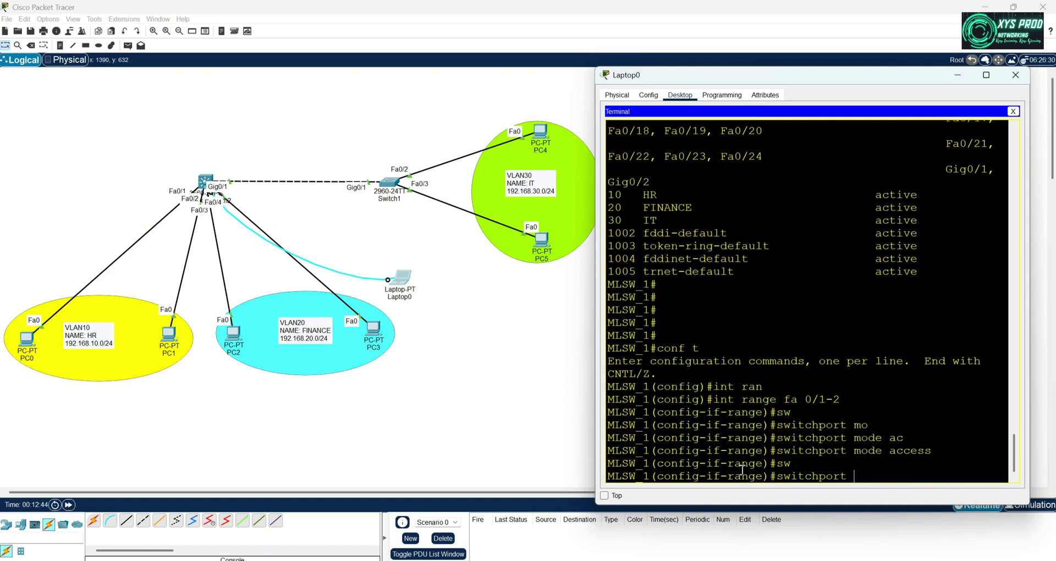
text(ac)
key(Tab)
text(vlan)
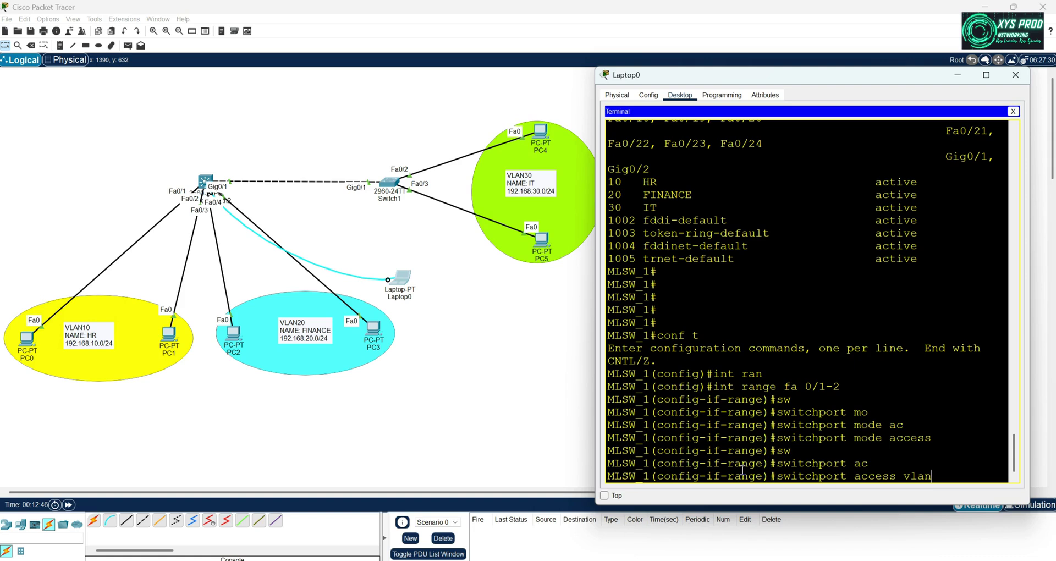
text( 10)
key(Return)
text(exit)
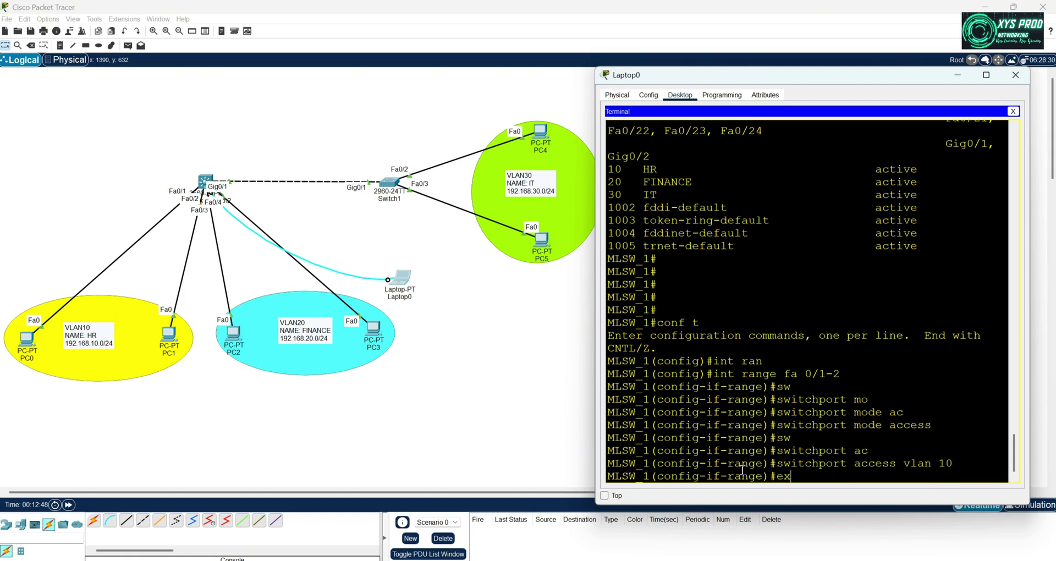
key(Return)
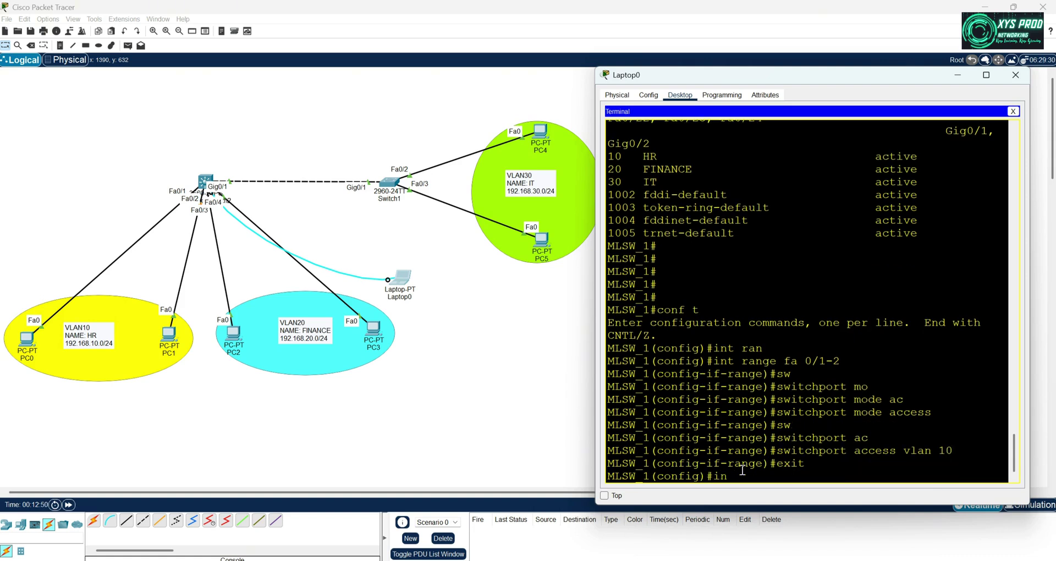
- Select the interface range fa 0/3-4 on MLSW_1 and set its switchport mode to access
text(int ran)
key(Tab)
text(fa 0)
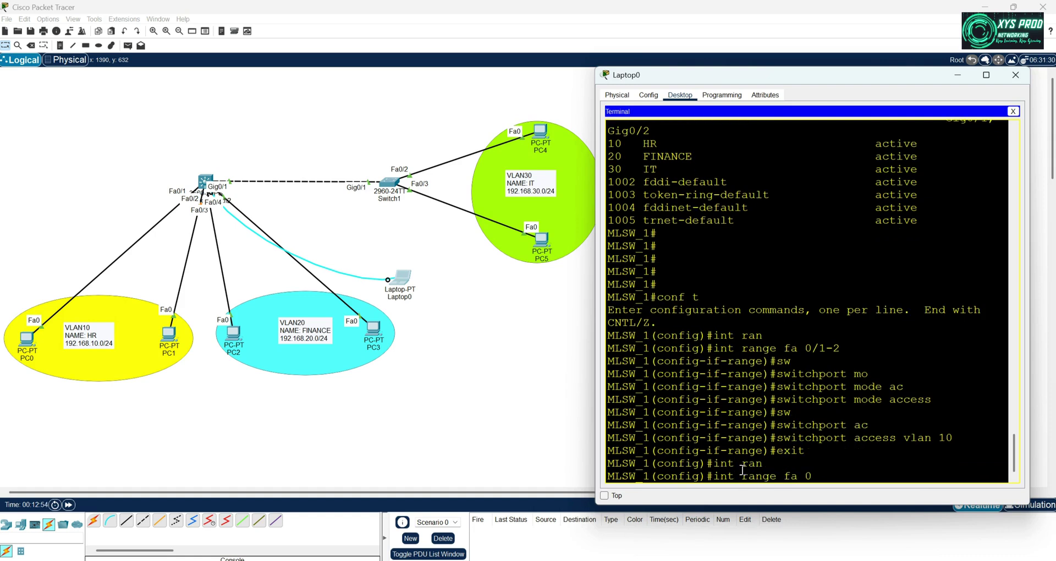
text(/3*)
text(4)
key(Return)
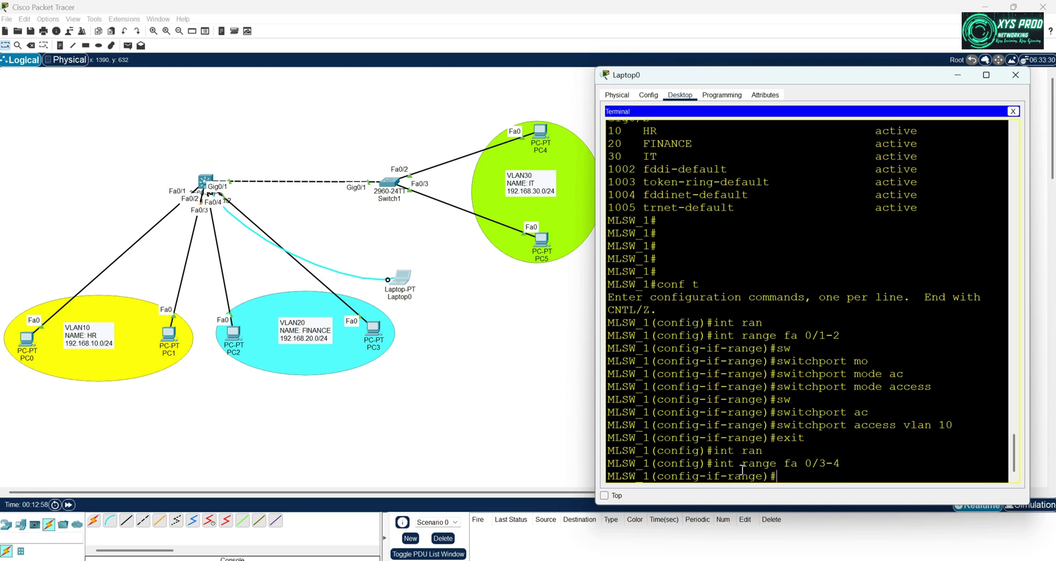
text(sw)
key(Tab)
text(mo)
key(Tab)
text(ac)
key(Tab)
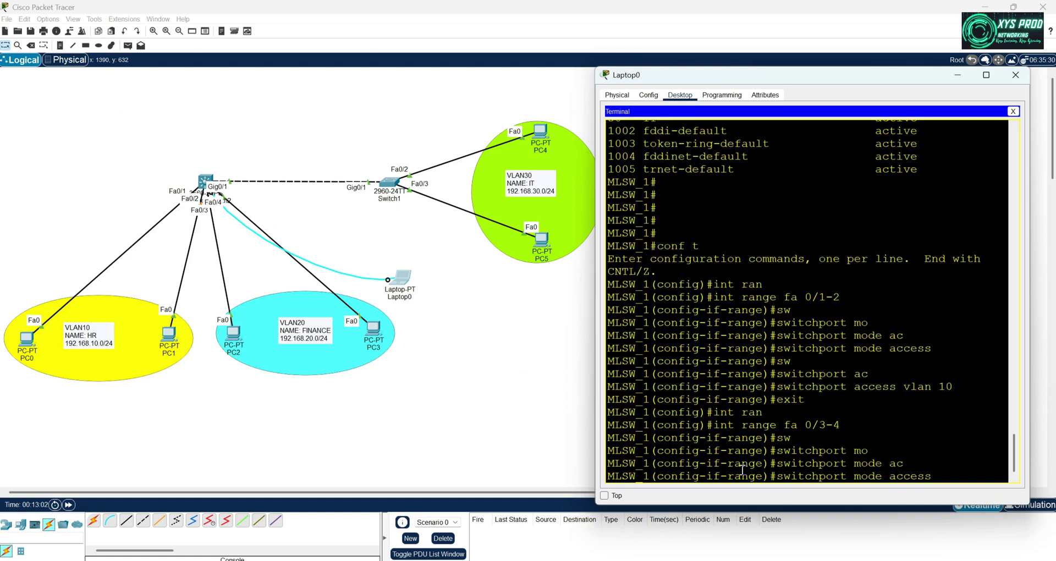
key(Return)
- Assign the selected ports fa 0/3-4 to access VLAN 20 and exit the interface range
text(switchport a)
key(Tab)
text(ac)
key(Tab)
text(vlan 20)
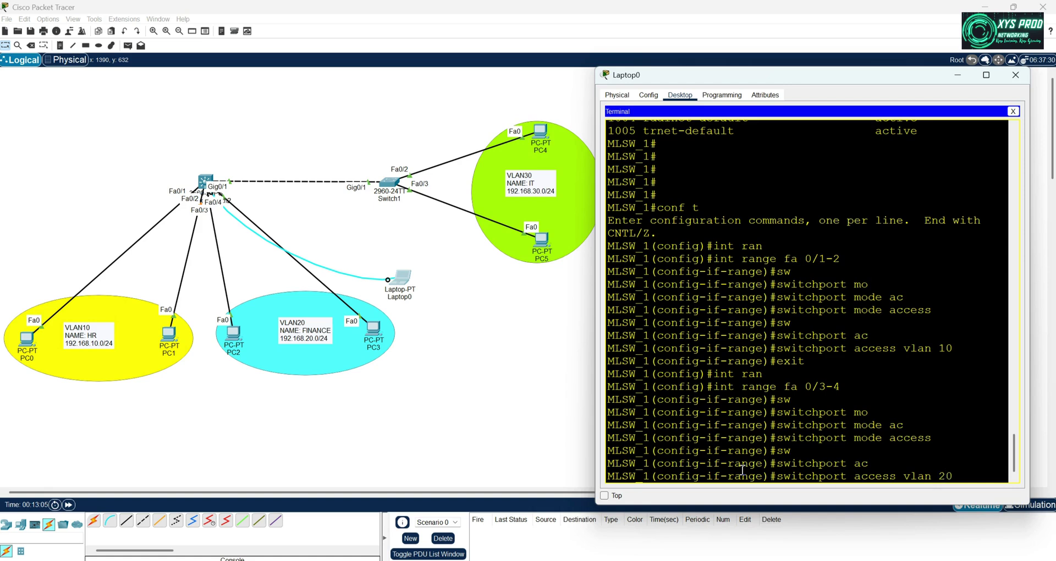
key(Return)
key(Return)
key(Return)
text(e)
key(BackSpace)
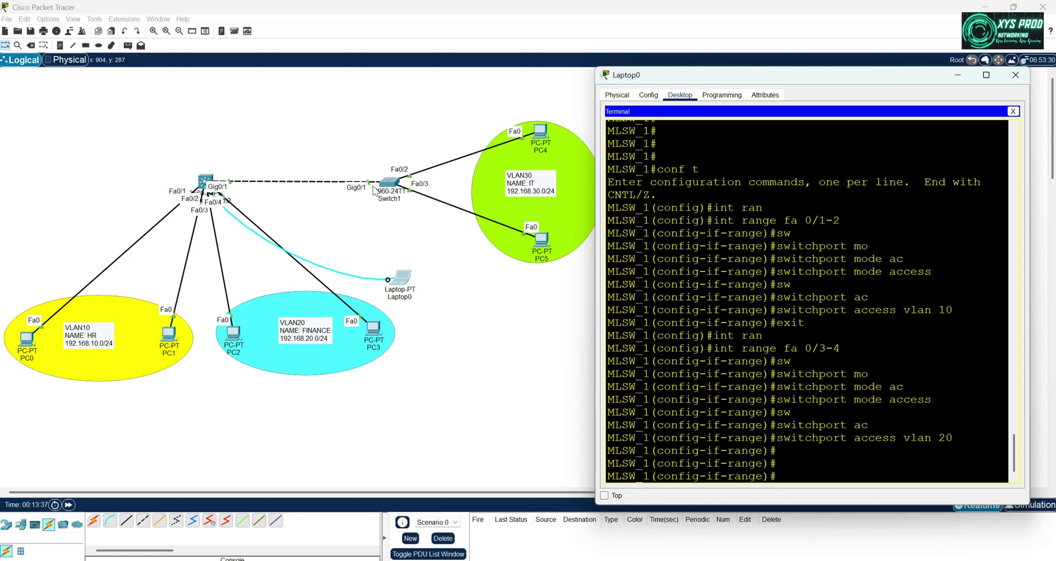
text(ext)
text(it)
key(Return)
key(Return)
key(Return)
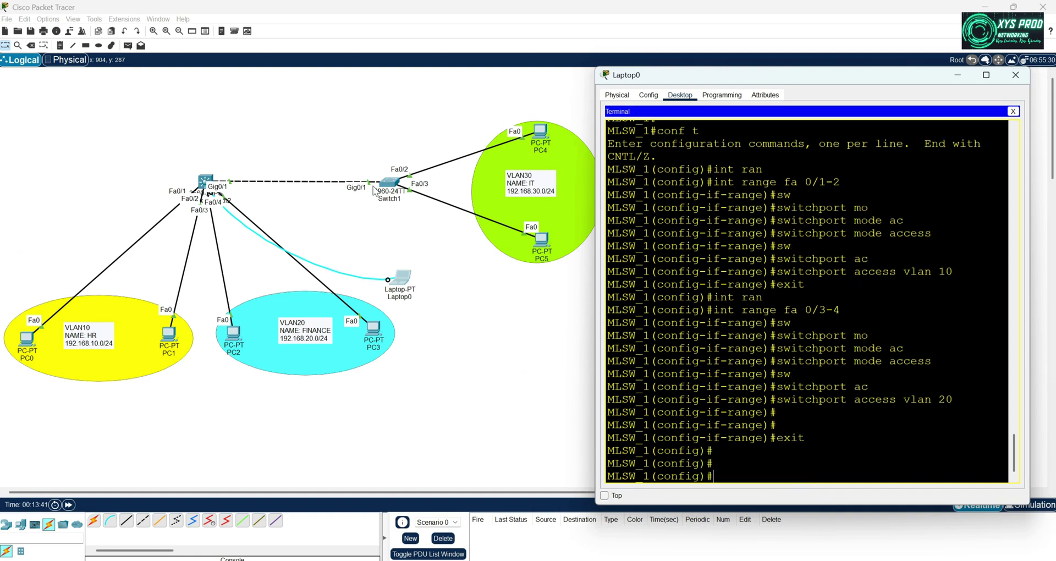
- Try to set interface gi 0/1 of MLSW_1 to switchport trunk mode and return to global configuration mode
text(int gio)
key(BackSpace)
text(0/1)
key(Return)
text(sw)
key(Tab)
text(mo)
key(Tab)
text(tr)
key(Tab)
key(Return)
key(Return)
text(exit)
key(Return)
key(Return)
key(Return)
key(Return)
key(Return)
key(Return)
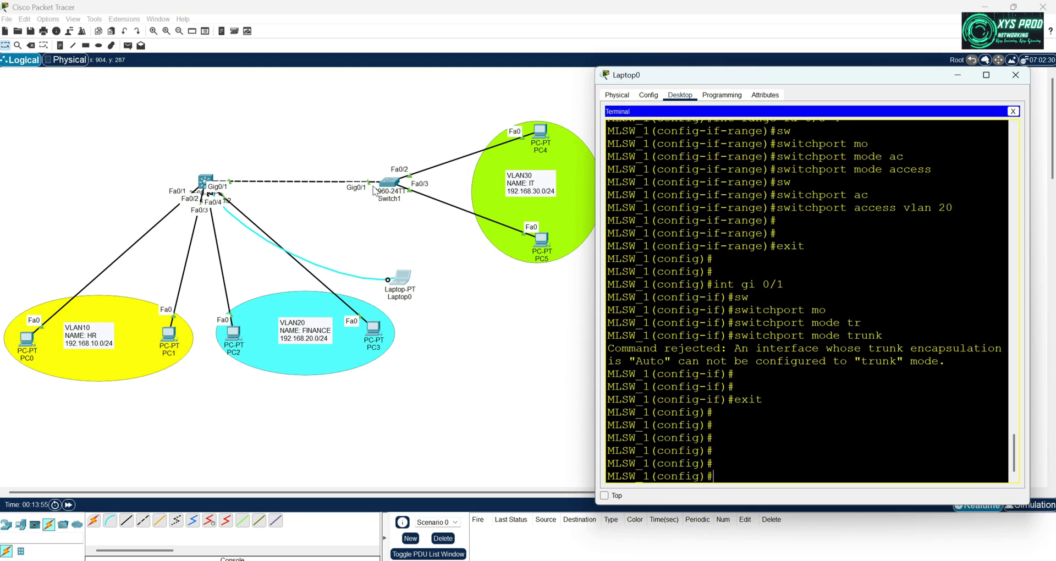
- Close the Laptop0 window, move the laptop above the HR area and reconnect its console cable from the multilayer switch to Switch1
click(1015, 75)
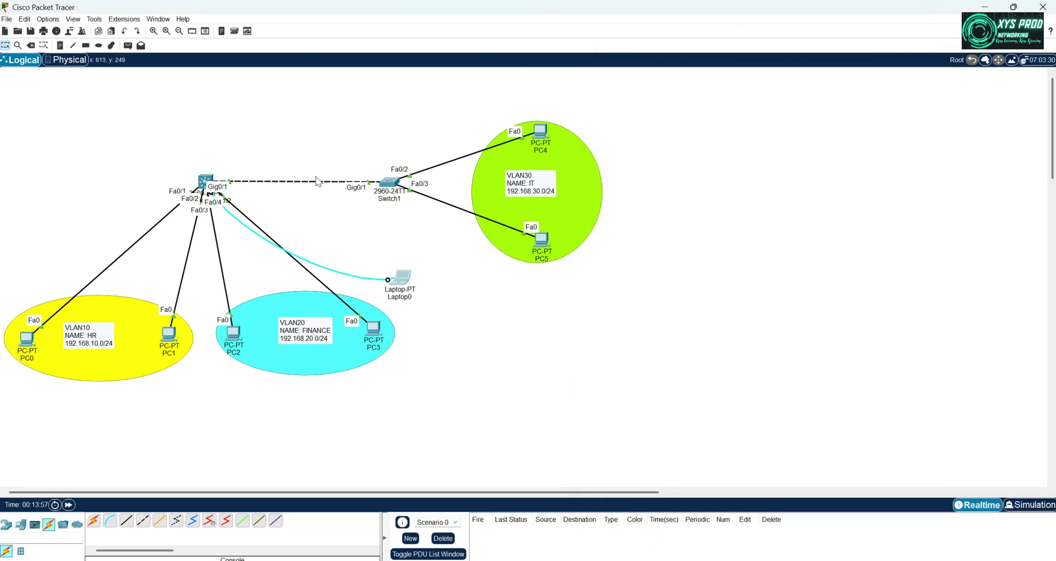
drag(406, 278, 50, 117)
click(199, 173)
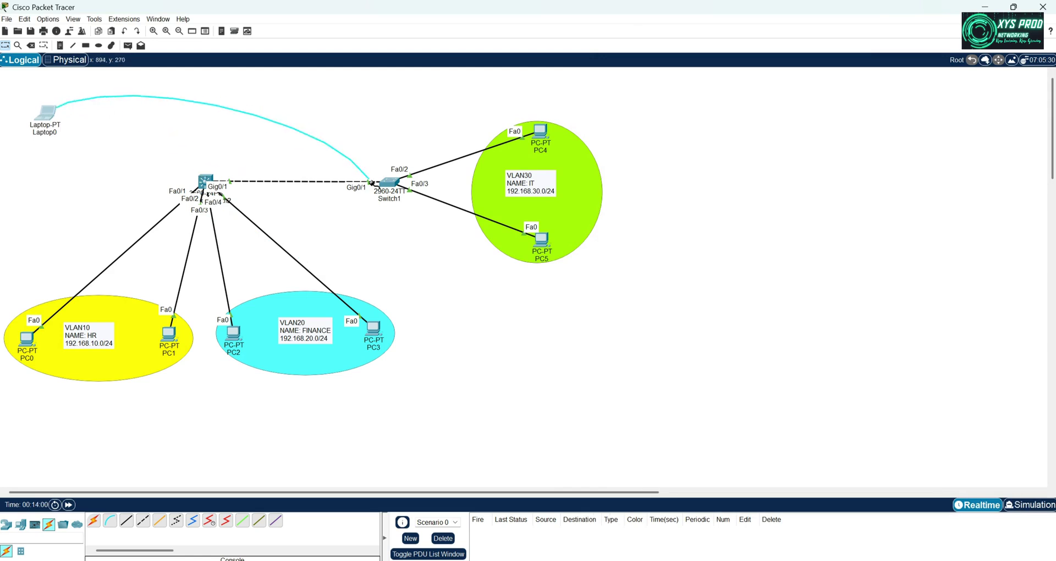
click(388, 183)
click(432, 193)
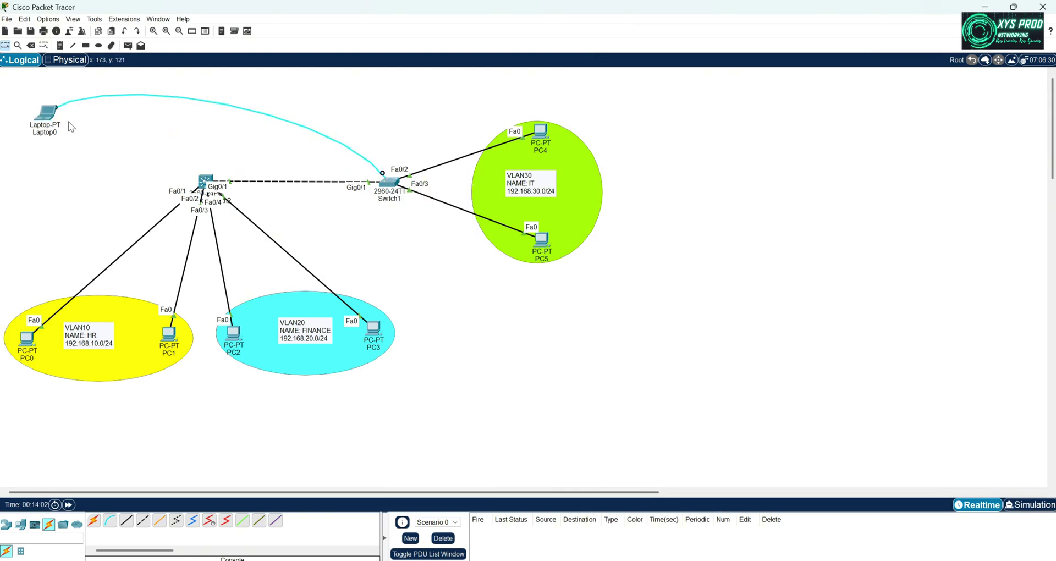
- Open a terminal session from Laptop0 to Switch1 with the default port settings and bring up the command prompt
click(45, 113)
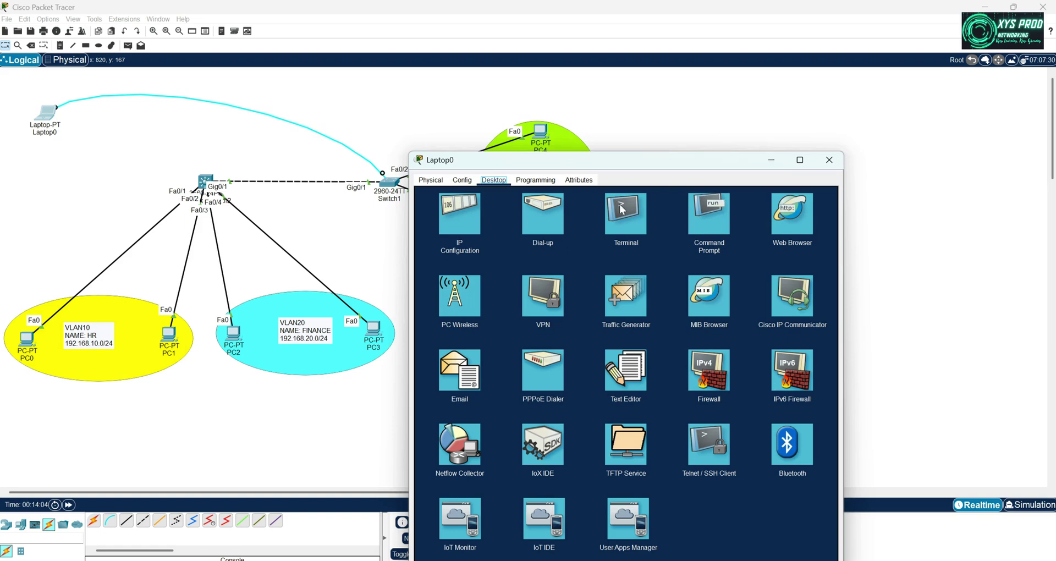
click(638, 215)
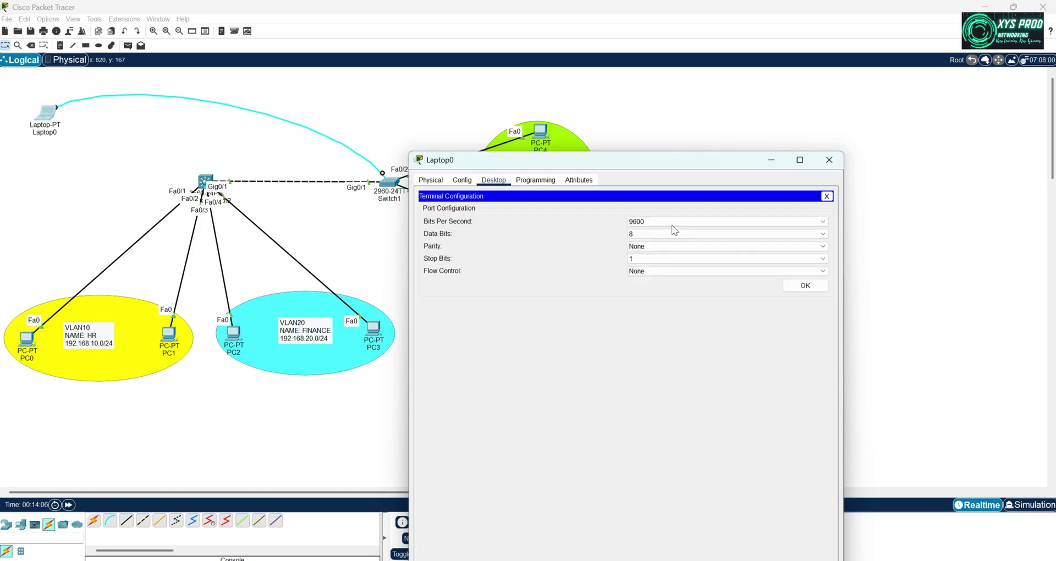
click(793, 284)
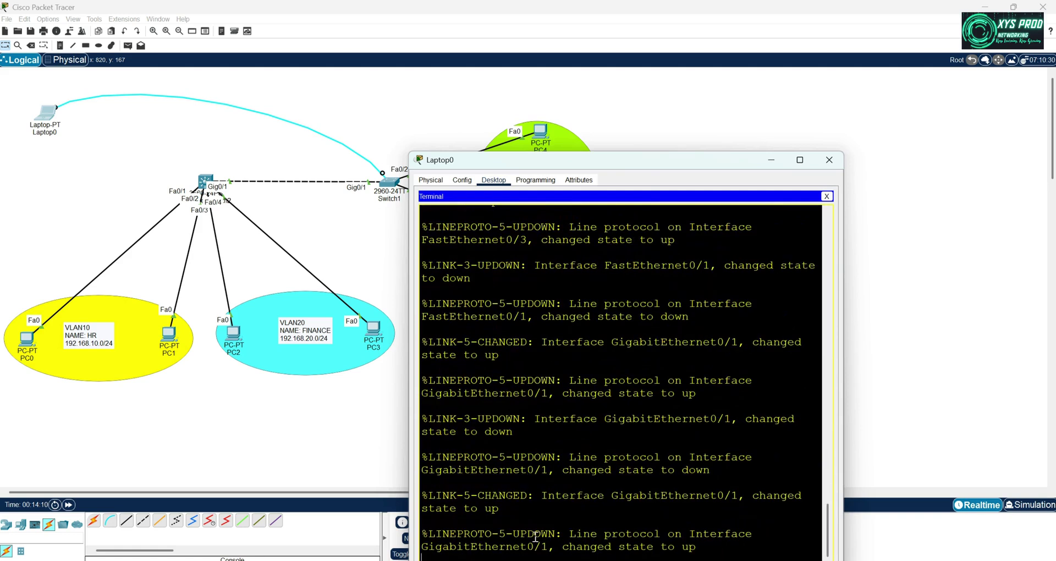
key(Return)
key(Return)
key(Return)
key(Return)
- Enable privileged mode on Switch1 and enter global configuration mode
text(en)
key(Return)
text(lco)
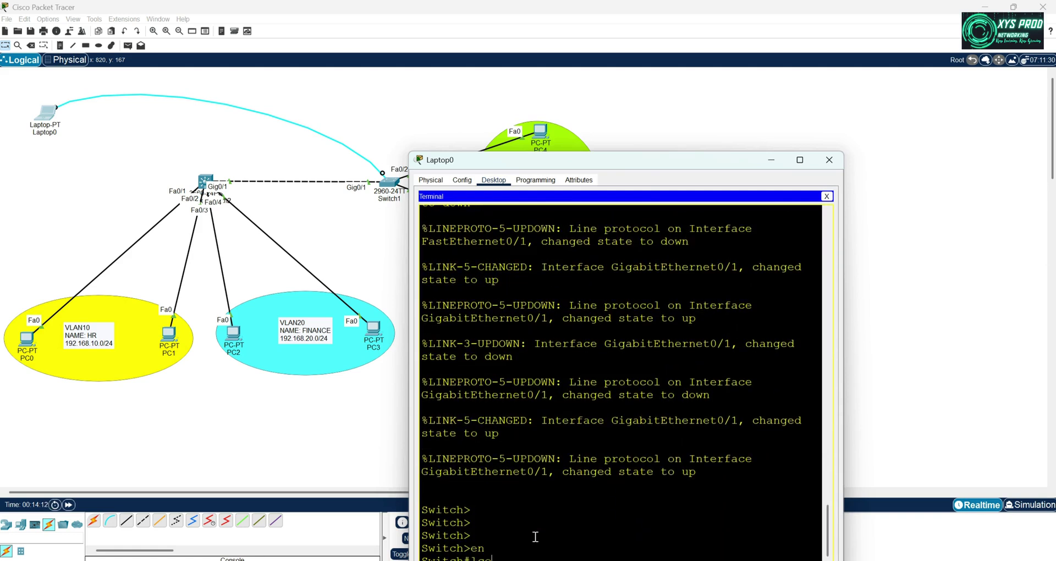
text(nf)
key(BackSpace)
key(BackSpace)
key(BackSpace)
key(BackSpace)
text(nf t)
key(Return)
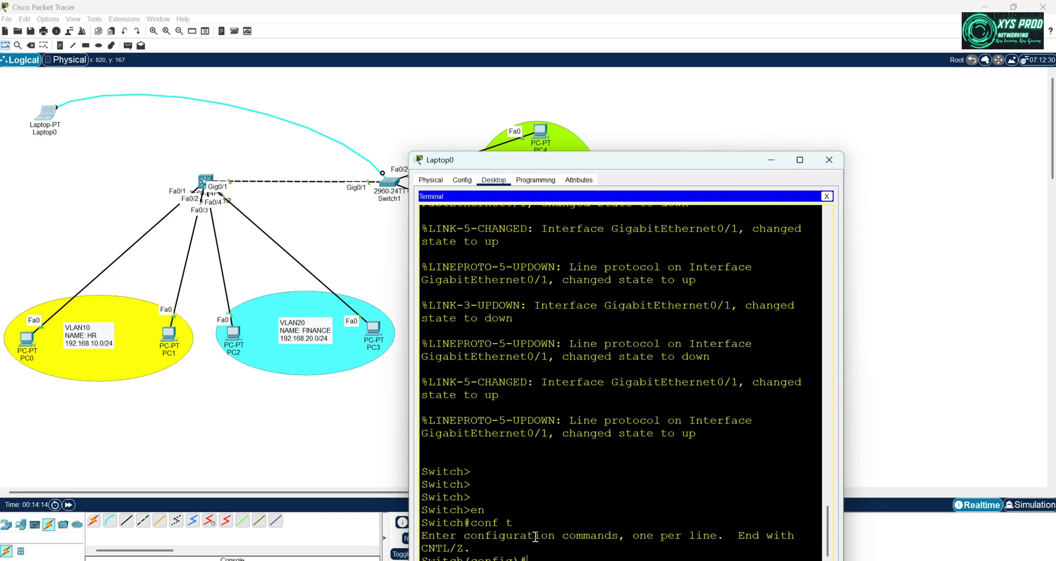
- Set the hostname of Switch1 to SW_2 and leave configuration mode
text(ho)
key(BackSpace)
key(Tab)
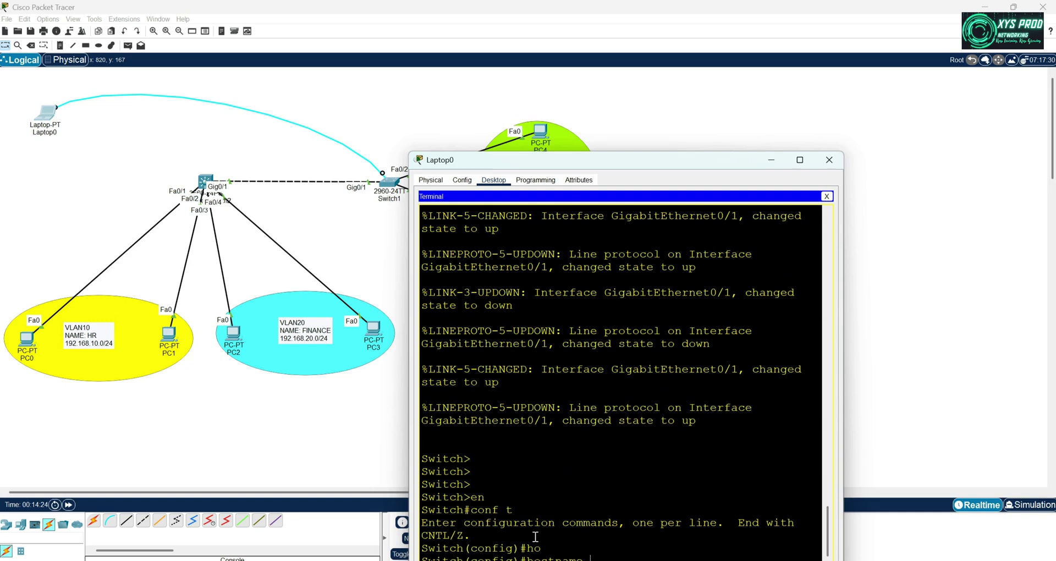
text(SW)
key(Return)
text(EXIT)
key(Return)
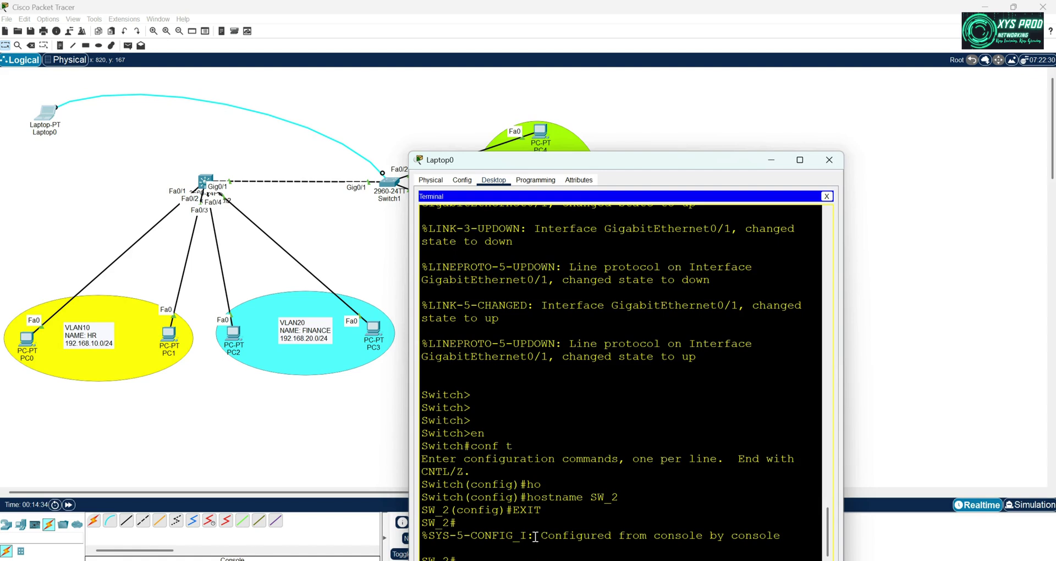
key(Return)
key(Return)
key(Return)
- Enter global configuration mode on SW_2 and create VLAN 30
text(conf t)
key(Return)
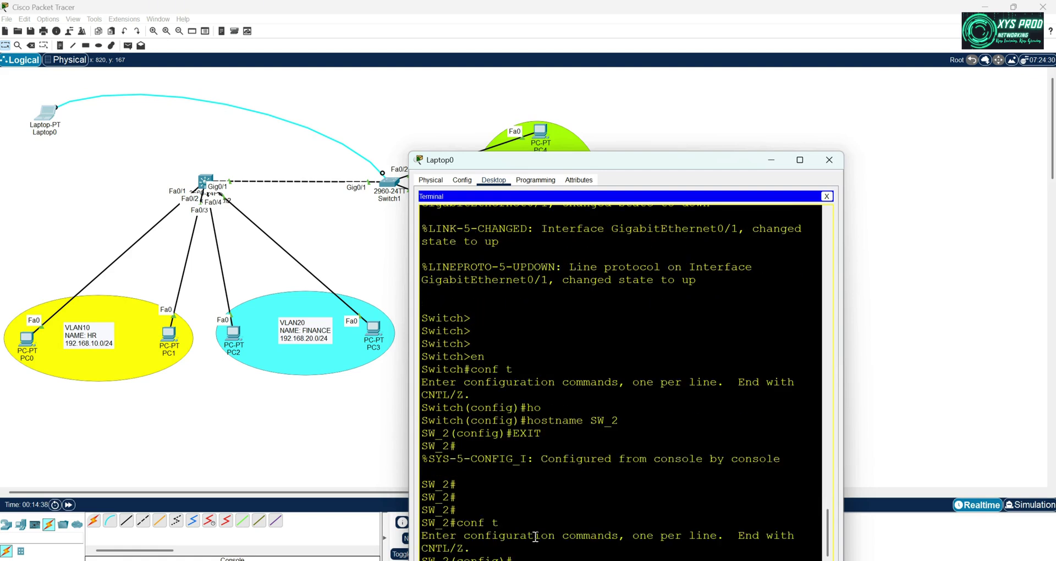
text(vn)
key(BackSpace)
key(BackSpace)
text(lan 30)
key(Return)
- Name VLAN 30 on SW_2 IT and return to global configuration mode
text(n)#n)
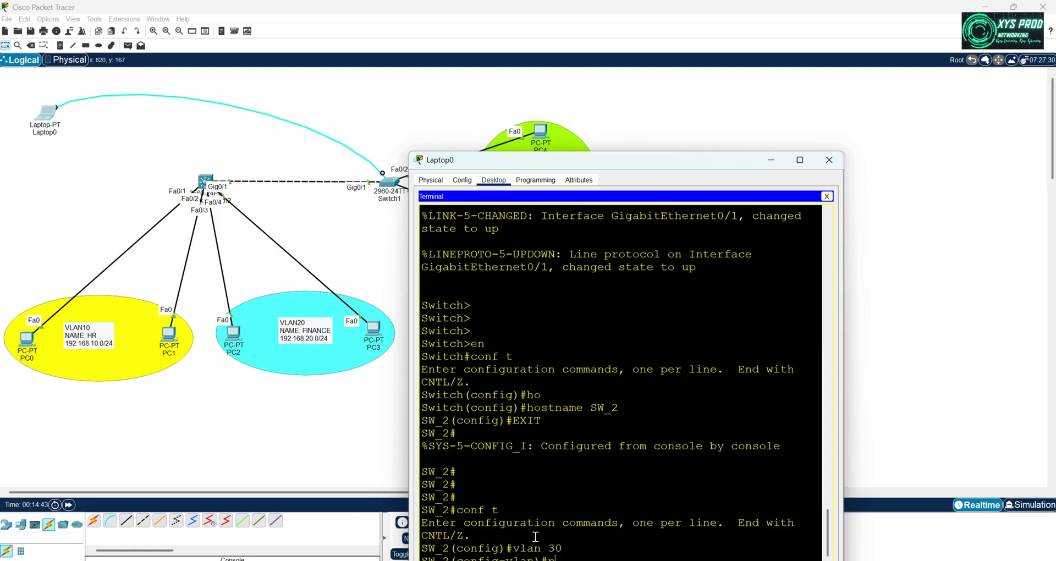
text(a)
key(Tab)
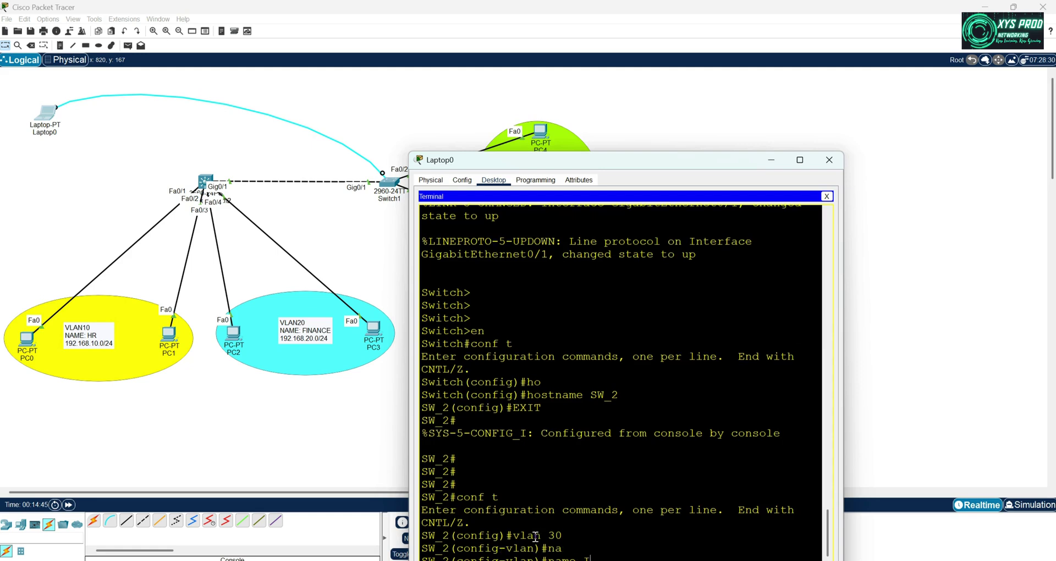
text(IT)
key(Return)
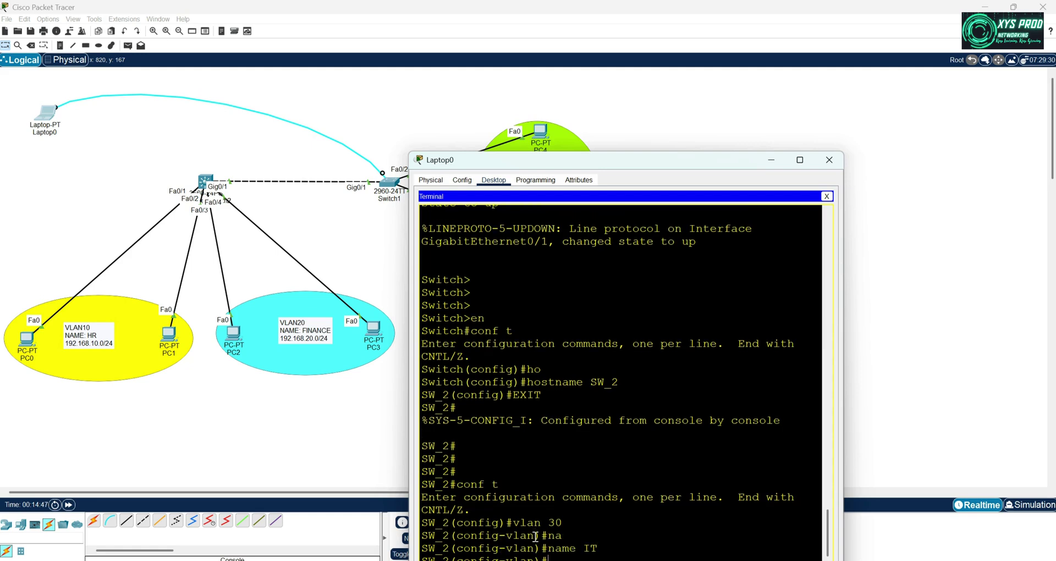
key(Return)
key(Return)
text(exit)
key(Return)
key(Return)
key(Return)
key(Return)
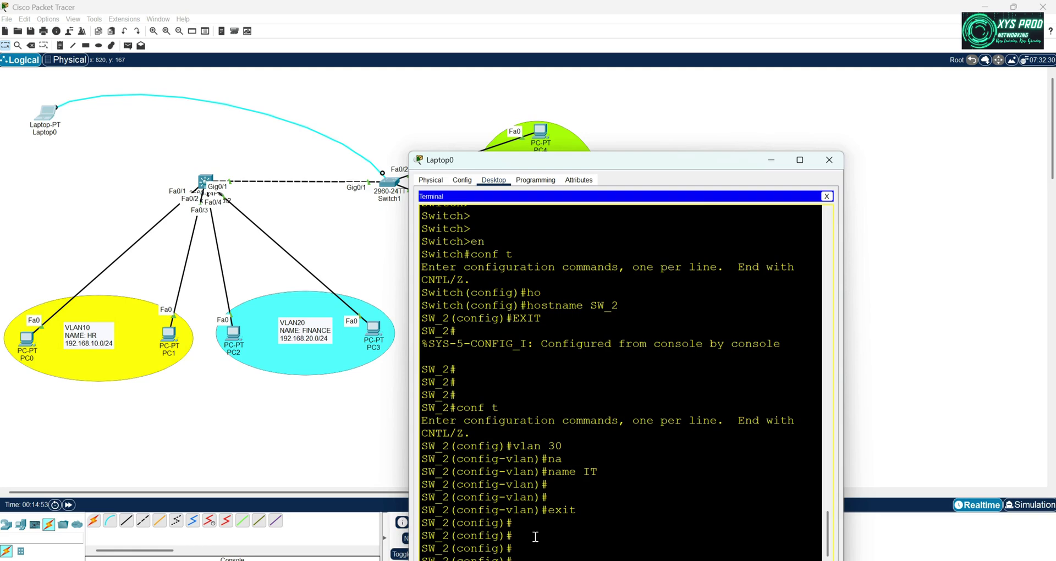
- Replace PC5's link on switch port Fa0/3 with a cable to port Fa0/1 of Switch1
drag(629, 157, 842, 108)
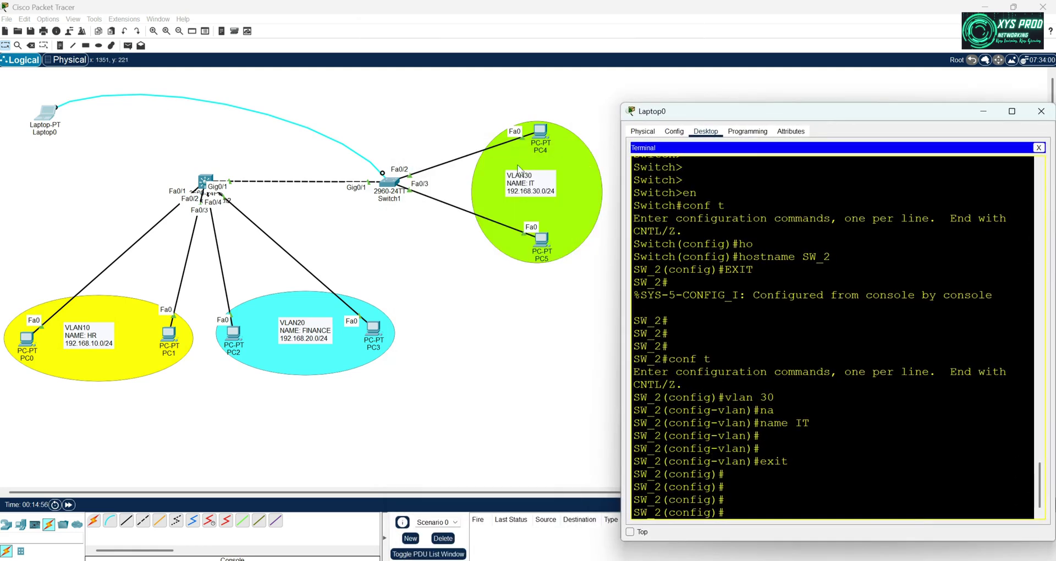
click(412, 195)
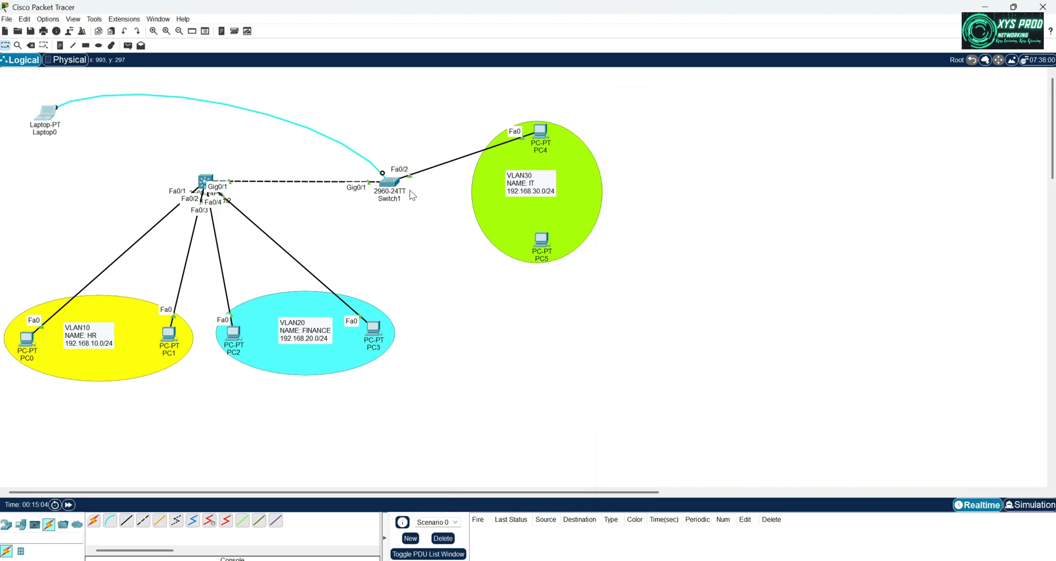
click(395, 186)
click(440, 194)
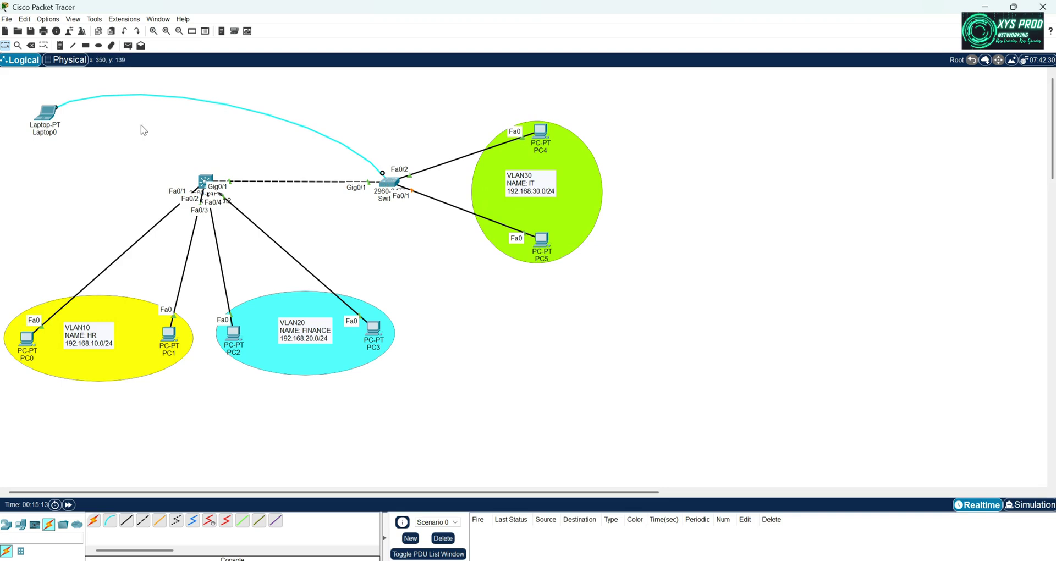
- Return to the Laptop0 terminal and select the interface range fa 0/1-2 on SW_2
click(34, 122)
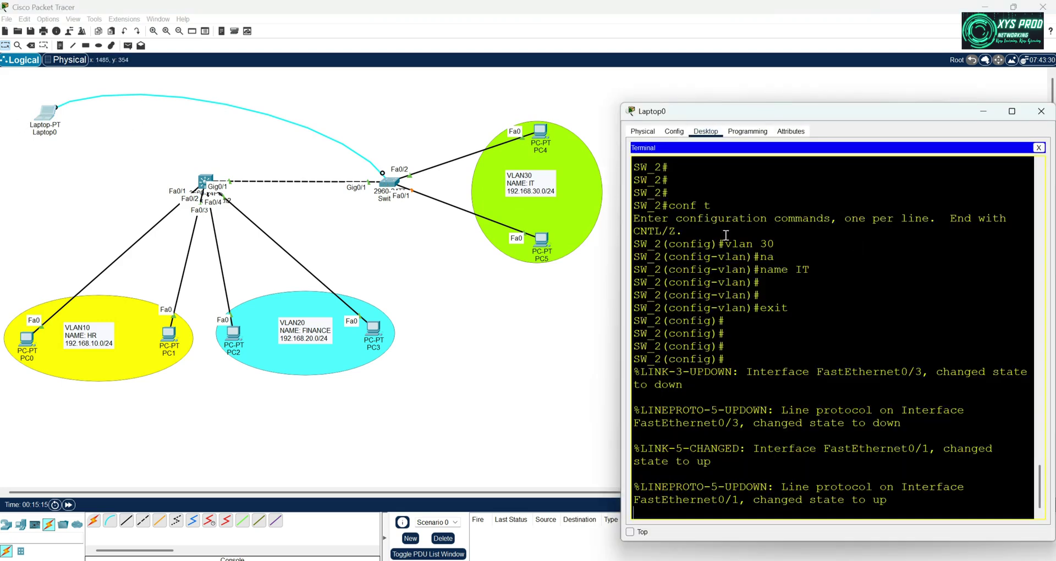
key(Return)
key(Return)
key(Return)
text(a)
text(con)
key(BackSpace)
key(BackSpace)
key(BackSpace)
text(j)
key(BackSpace)
text(i)
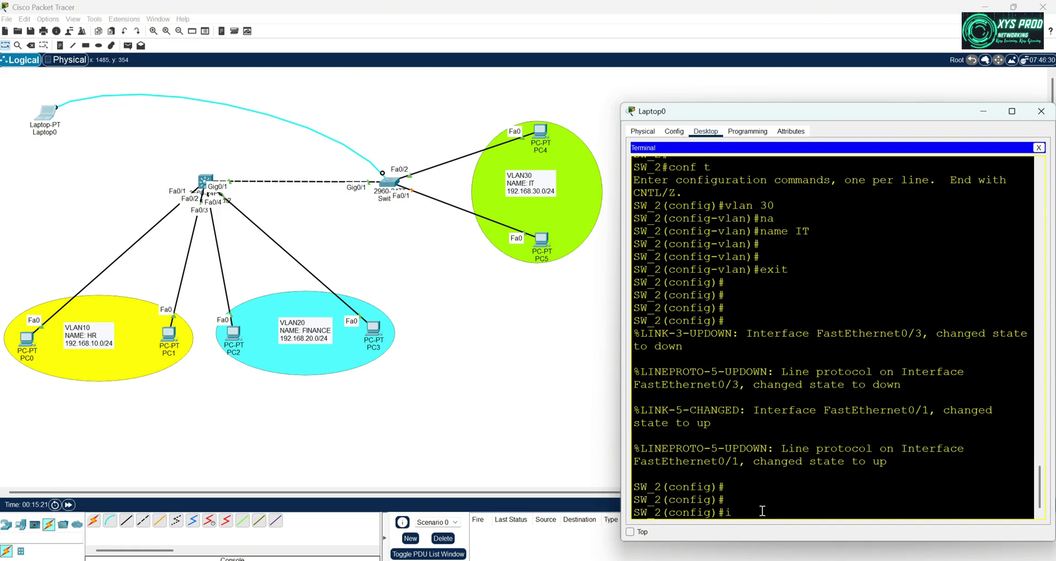
text(nt rant rn)
key(Tab)
key(BackSpace)
text(an)
key(Tab)
text(fa)
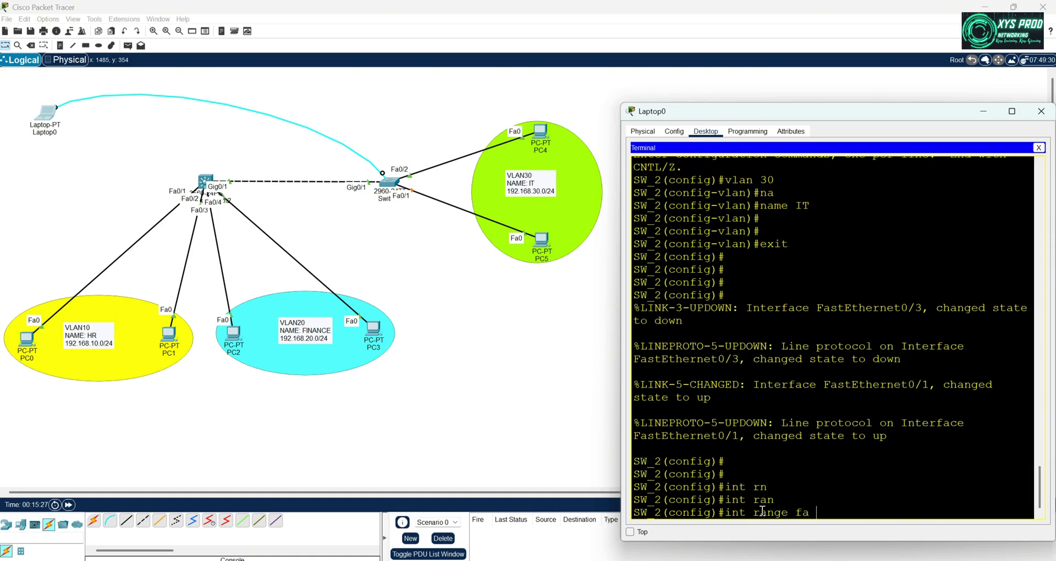
text( /)
key(BackSpace)
key(BackSpace)
text(0/1-2)
key(Return)
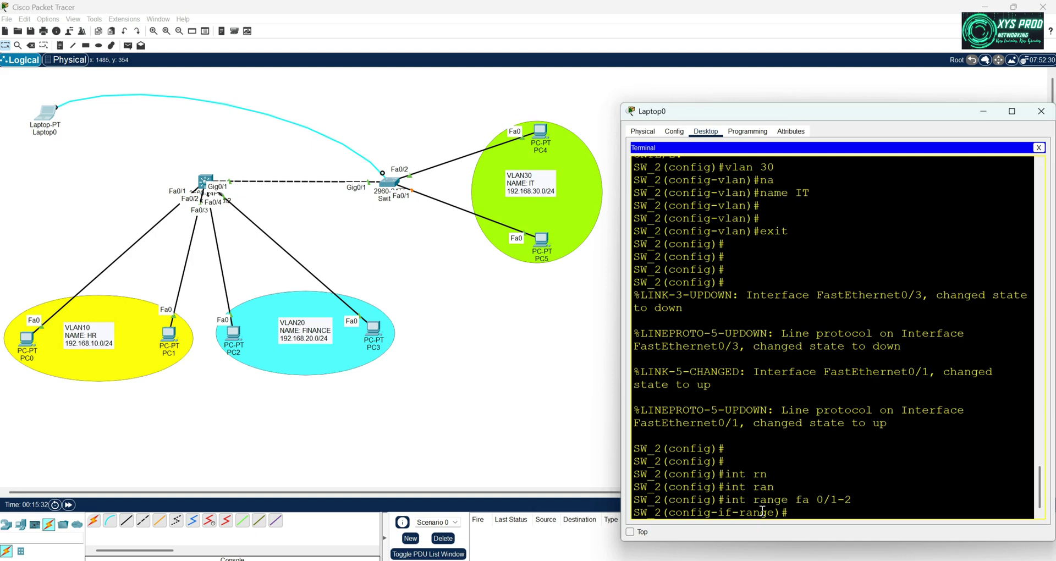
- Set the switchport mode of the selected range fa 0/1-2 on SW_2 to access
text(sw)
key(Tab)
text(mo)
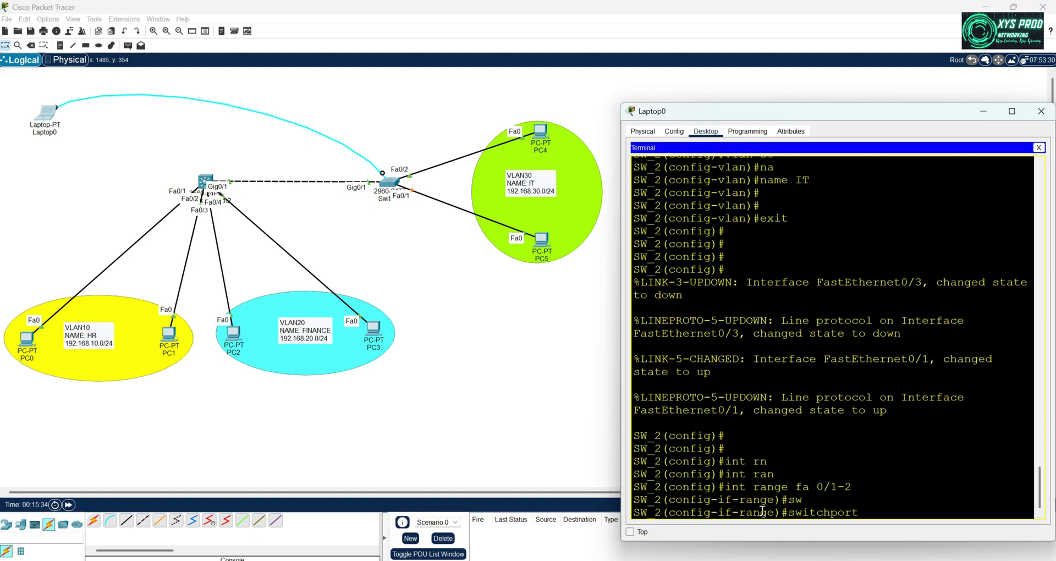
key(Tab)
text(ac)
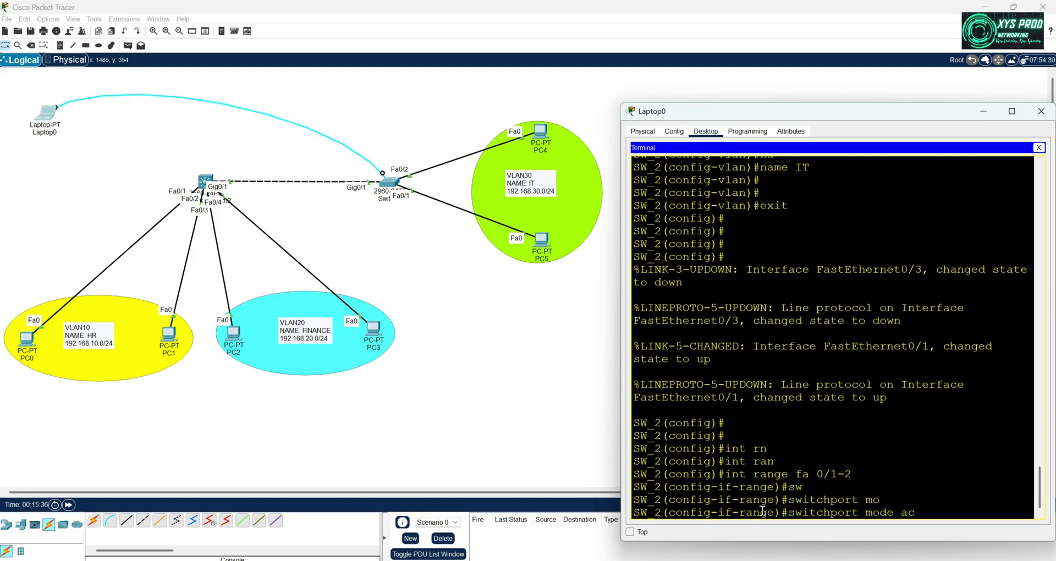
key(Tab)
key(Return)
- Assign ports fa 0/1-2 on SW_2 to access VLAN 30 and exit the interface range
text(sw)
key(Tab)
text(ac)
key(Tab)
text(vlan)
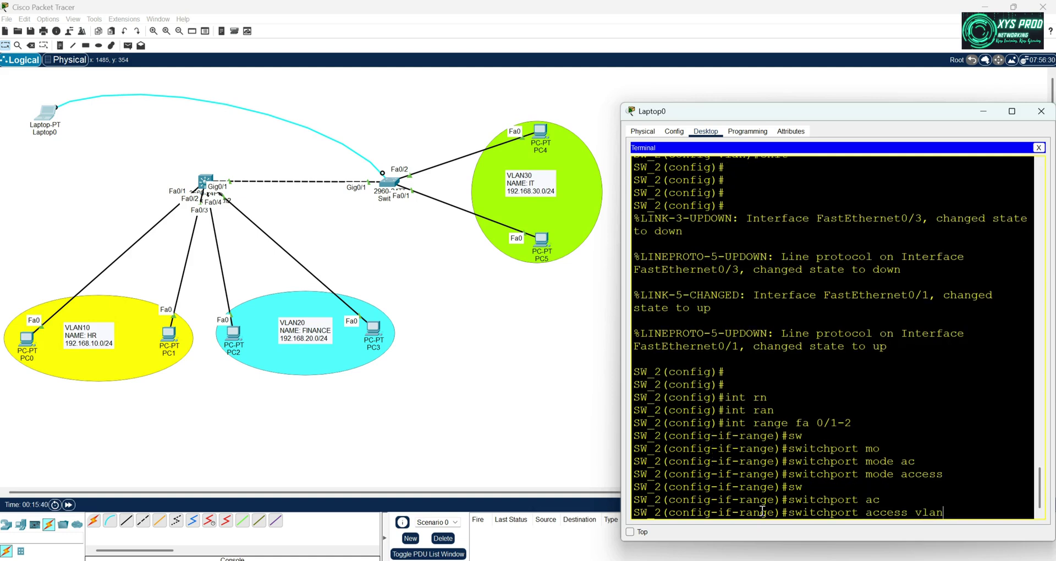
text( 30)
key(Return)
key(Return)
key(Return)
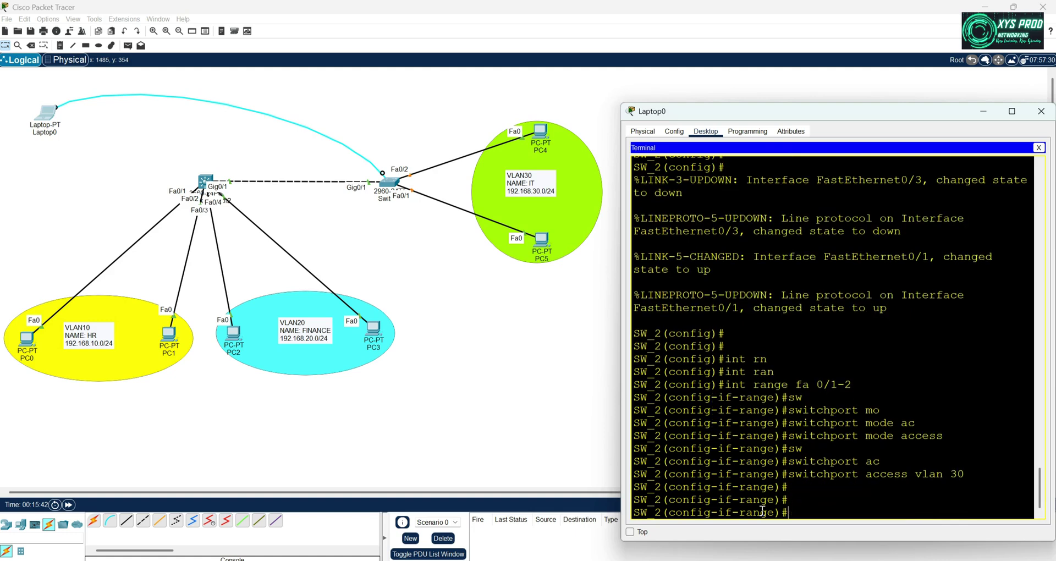
text(exit)
key(Return)
key(Return)
key(Return)
key(Return)
key(Return)
key(Return)
key(Return)
key(Return)
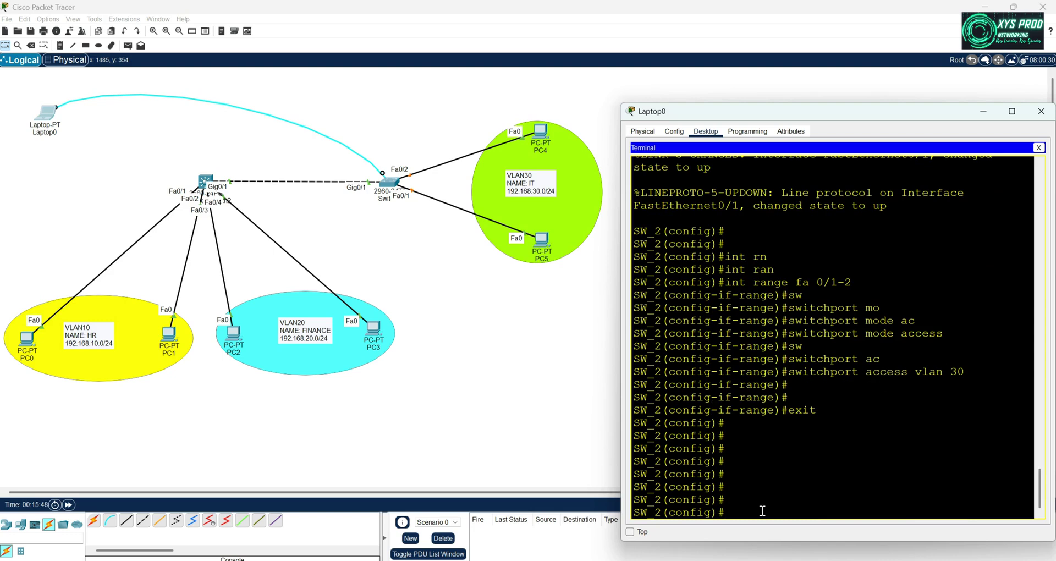
- Select interface gi 0/1 on SW_2 and set its switchport mode to trunk
text(int gi 0/1)
key(Return)
text(sw)
key(Tab)
text(mo)
key(Tab)
text(tr)
key(Tab)
key(Return)
key(Return)
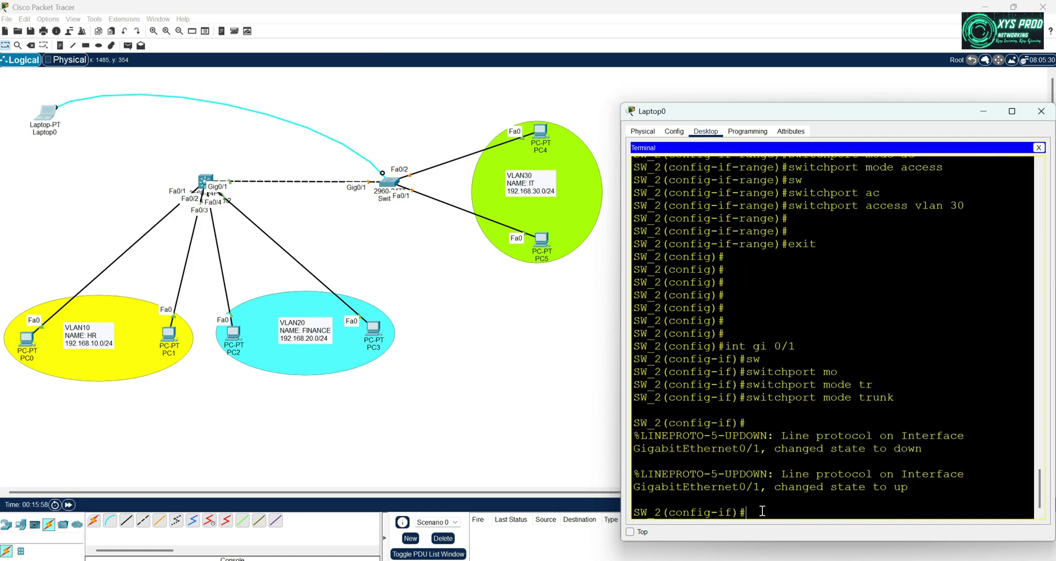
- Exit the gi 0/1 interface configuration and global configuration mode on SW_2, back to the privileged EXEC prompt
key(Return)
text(exit)
key(Return)
key(Return)
key(Return)
key(Return)
key(Return)
key(Return)
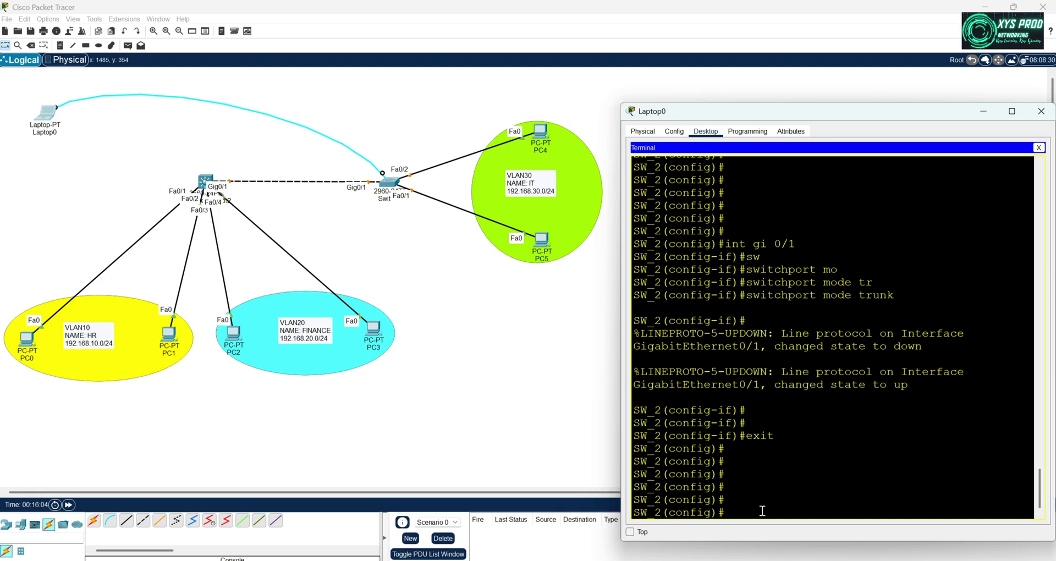
text(exit)
key(Return)
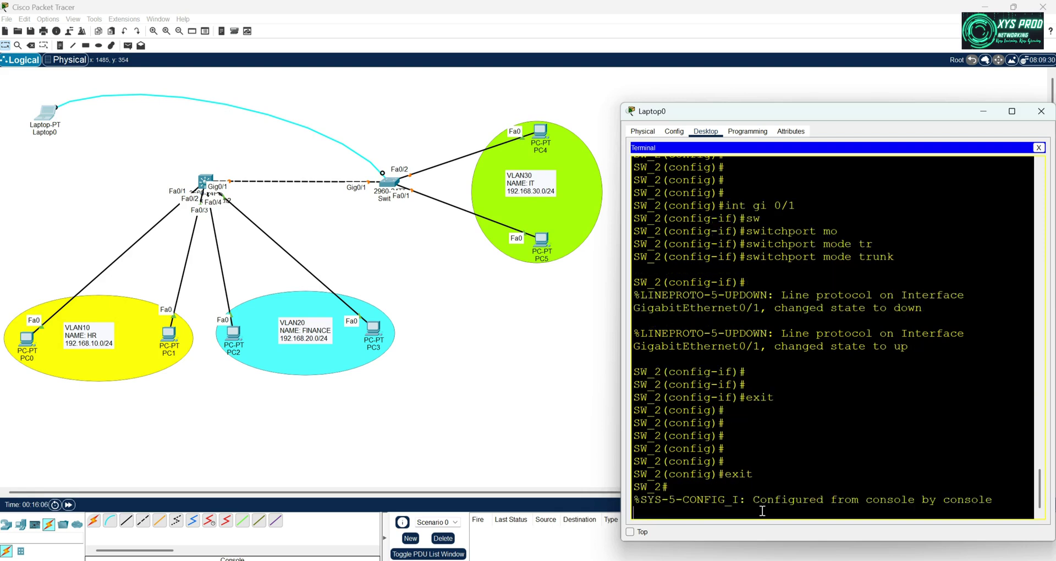
- Show the brief VLAN table on SW_2, widen the terminal window and examine the VLAN 30 IT entry and its ports
key(Return)
text(show l)
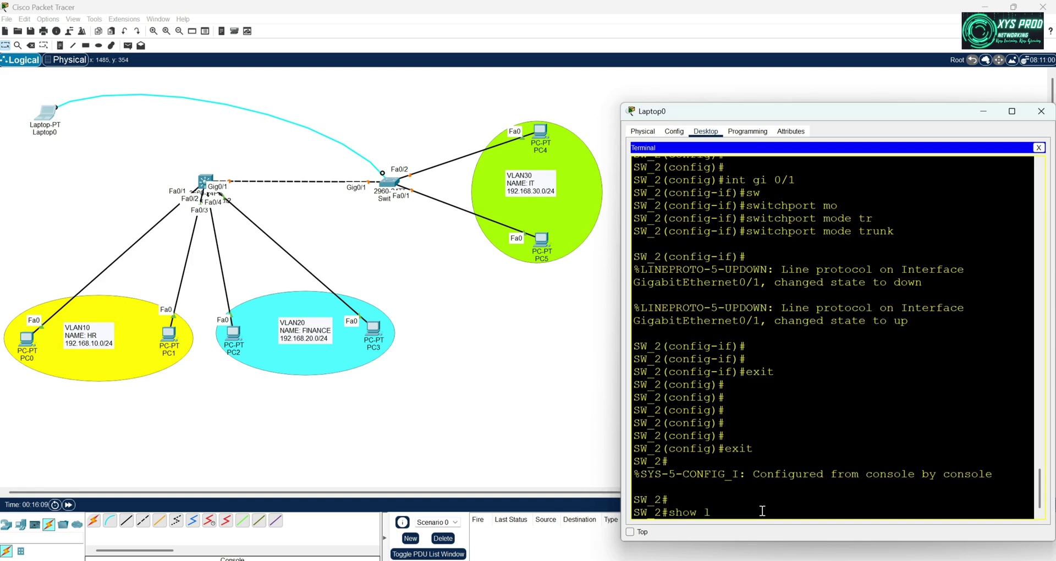
key(BackSpace)
text(vlan br)
key(Tab)
key(Return)
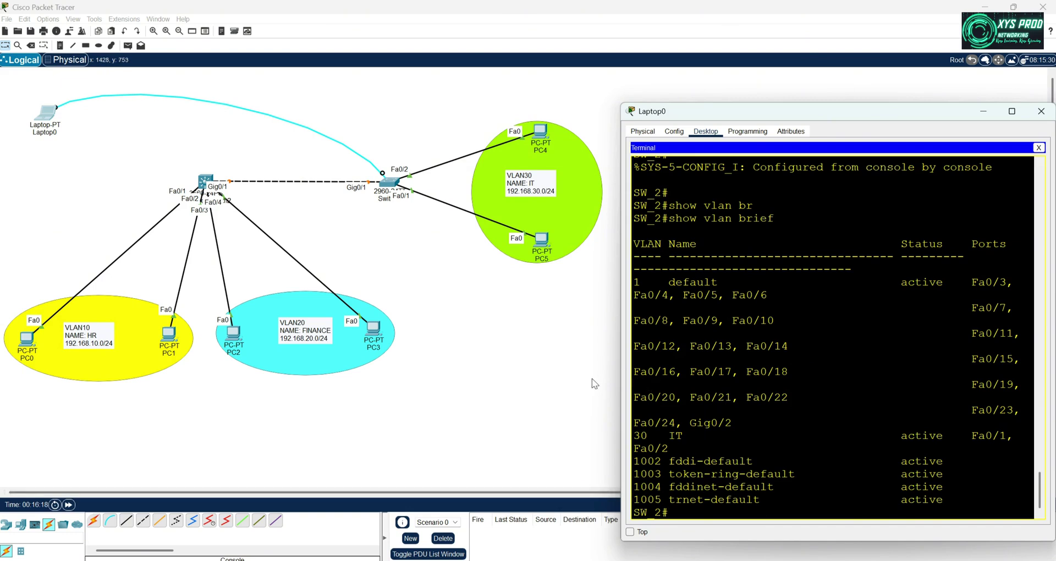
drag(701, 107, 684, 107)
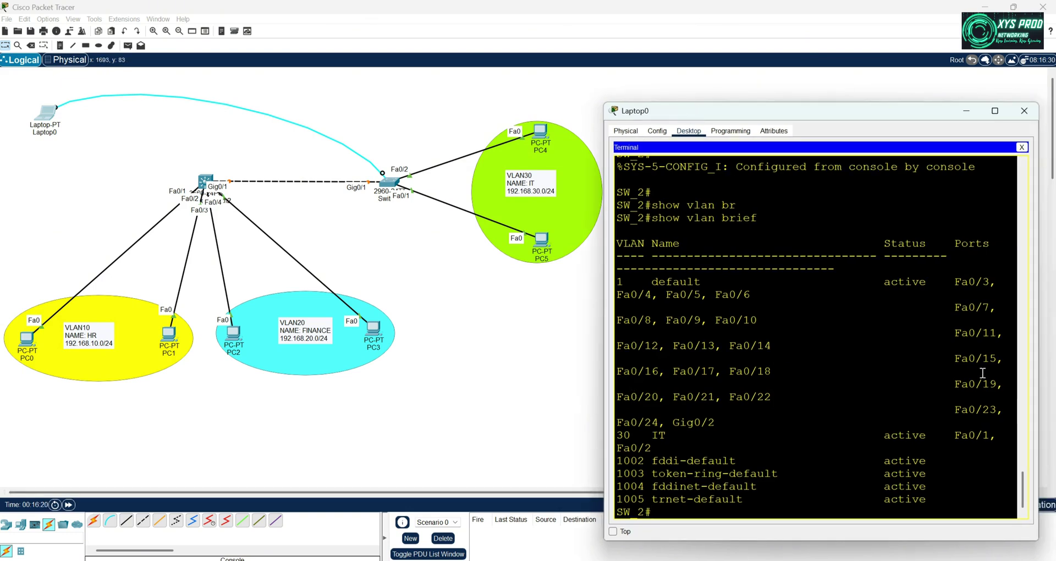
drag(1038, 424, 1055, 423)
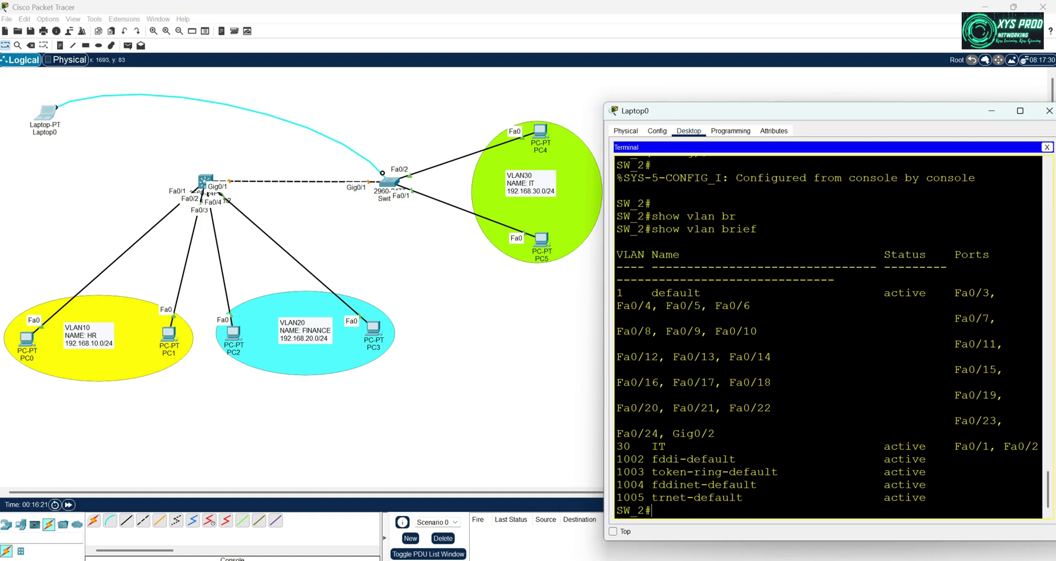
drag(620, 447, 1047, 447)
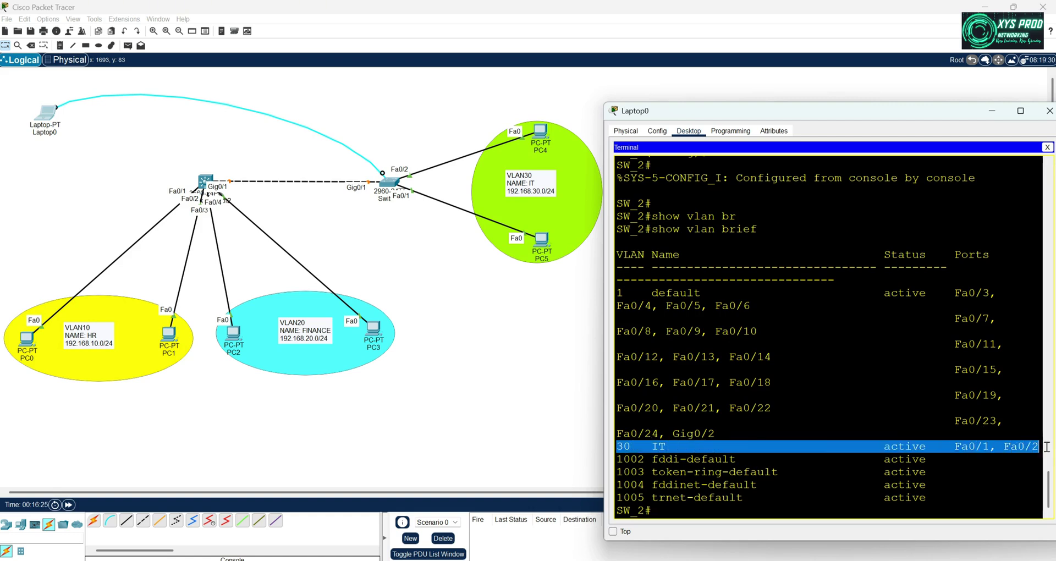
- Close the Laptop0 window and reconnect the laptop's console cable to the Console port of the multilayer switch
click(1049, 111)
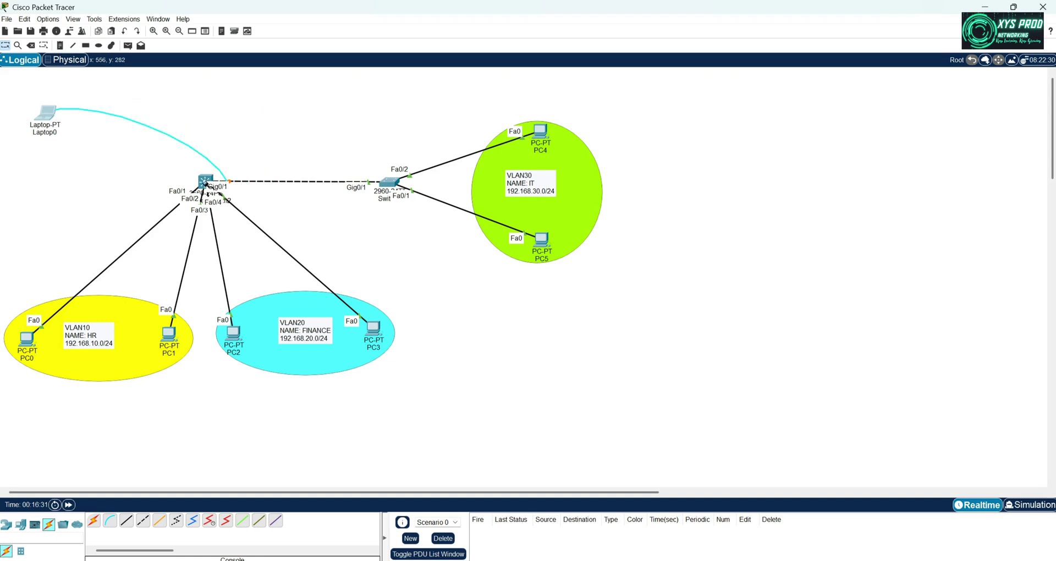
click(204, 181)
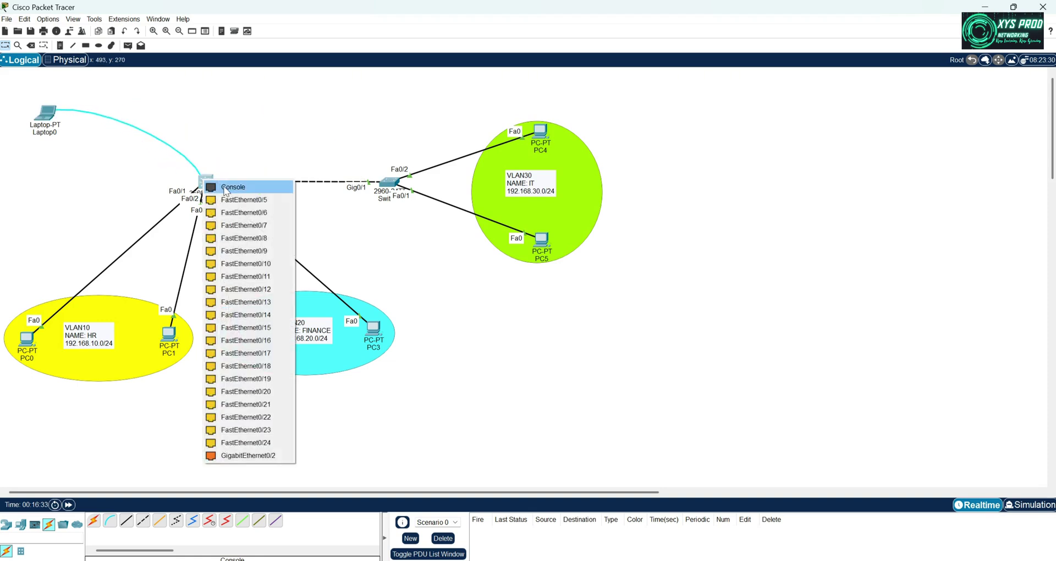
click(225, 189)
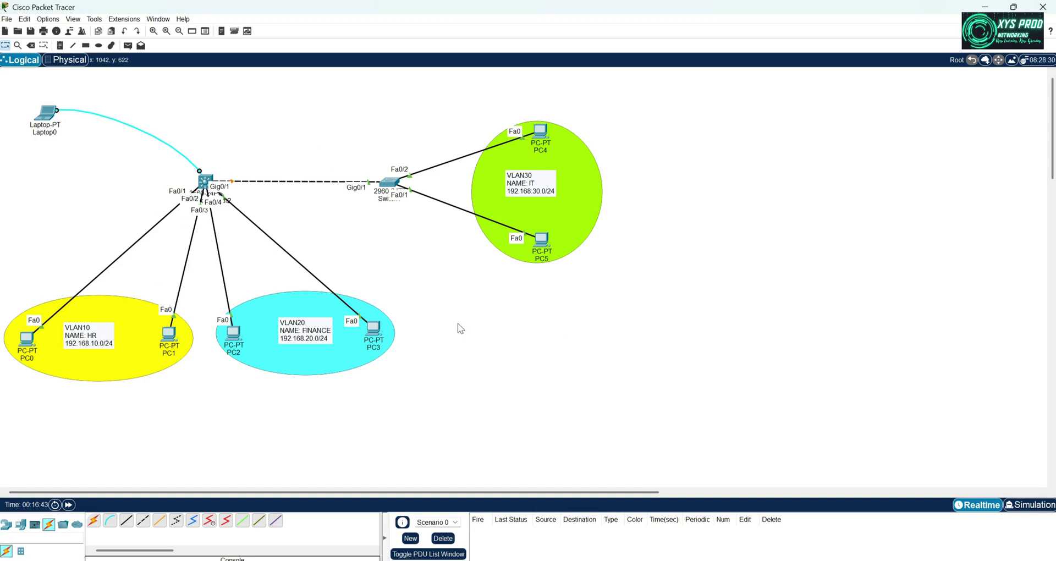
- Run ipconfig /all in PC0's Command Prompt and check its IPv4 address and subnet mask
click(28, 342)
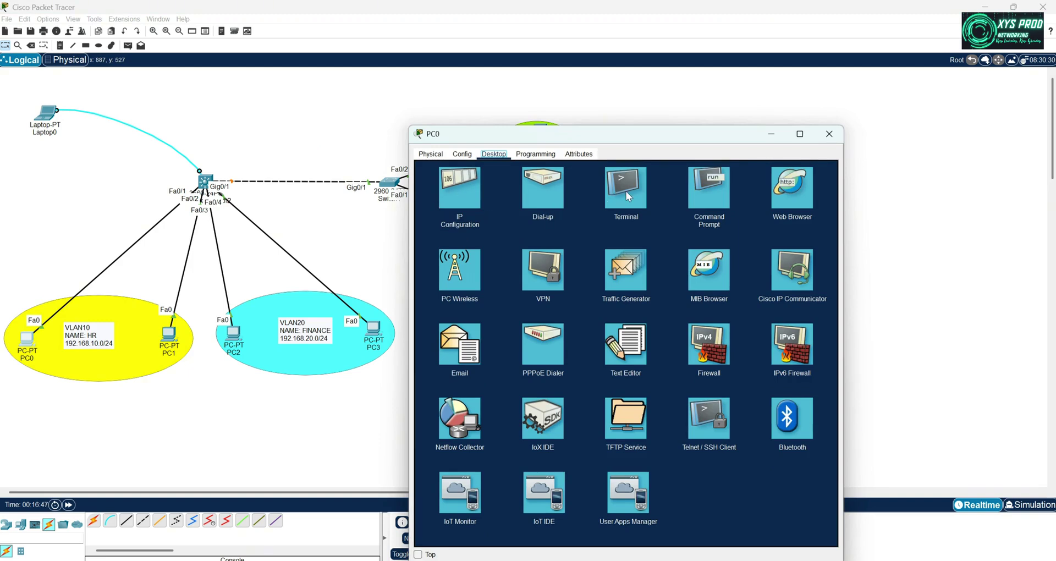
click(698, 191)
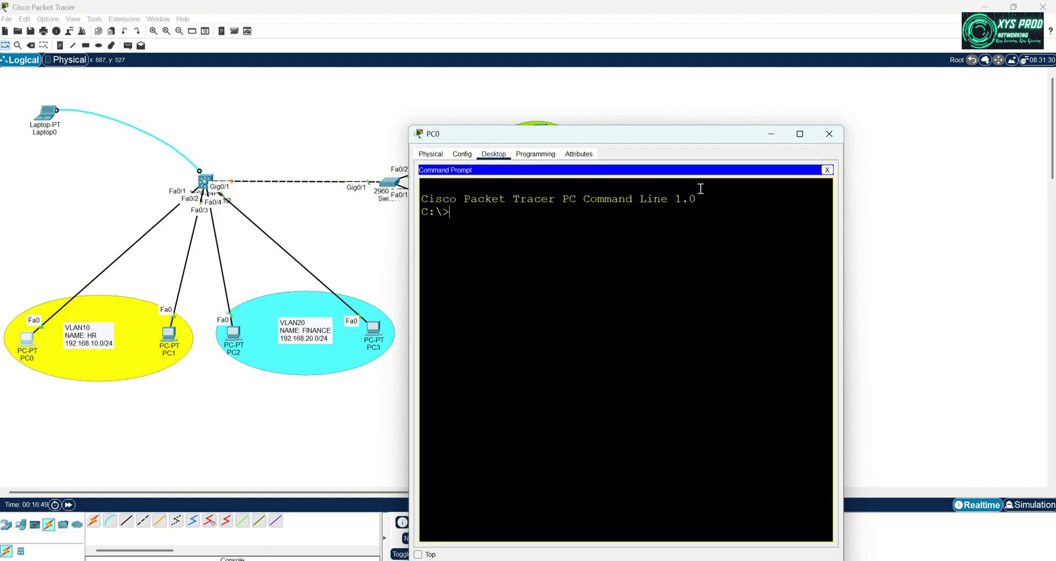
text(ipconfig /all)
key(Return)
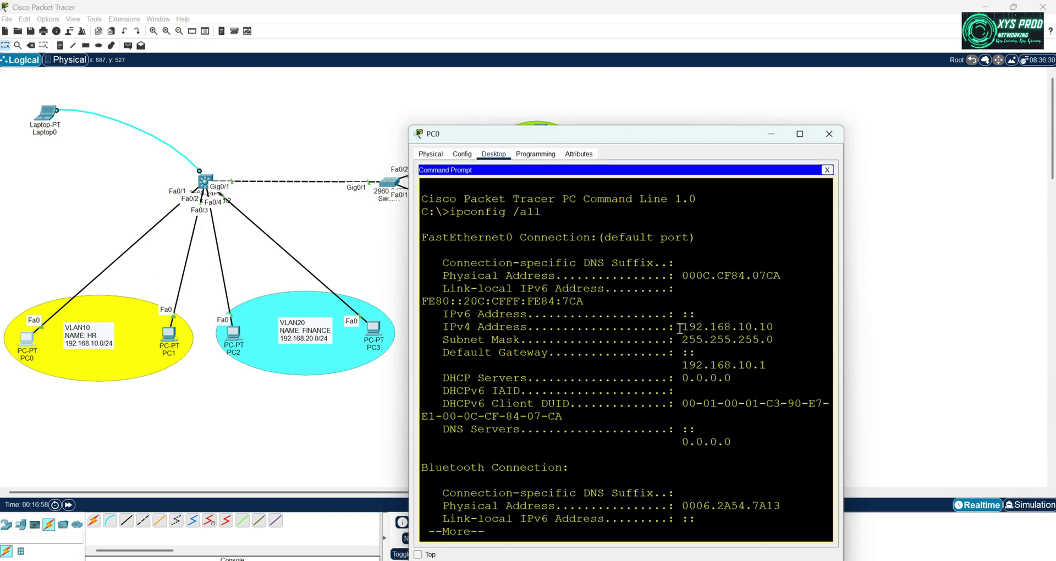
drag(682, 327, 774, 339)
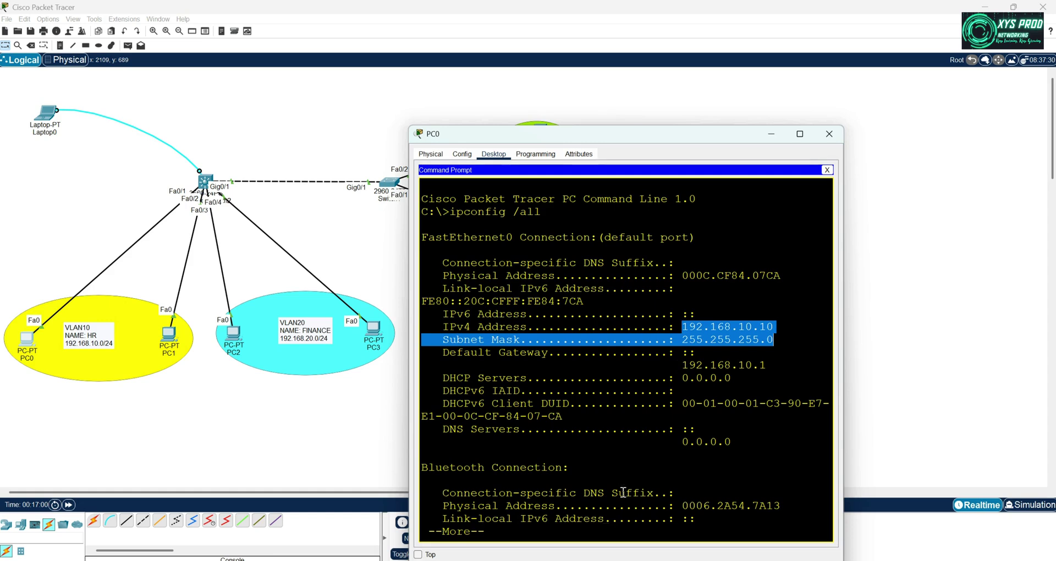
- Page through the remaining ipconfig output on PC0, ping 192.168.10.11 continuously with -t, and close the PC0 window
click(538, 533)
key(Return)
key(Return)
key(Return)
key(Return)
key(Return)
key(Return)
key(Return)
key(Return)
key(Return)
key(Return)
key(Return)
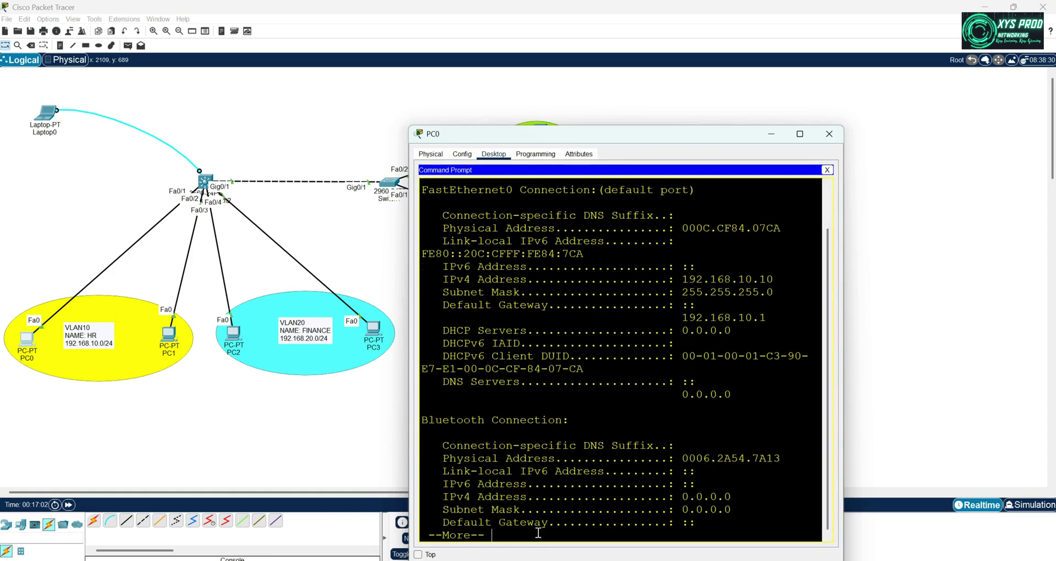
key(Return)
text(pint )
text(-t 192.)
text(168.10.11)
key(Return)
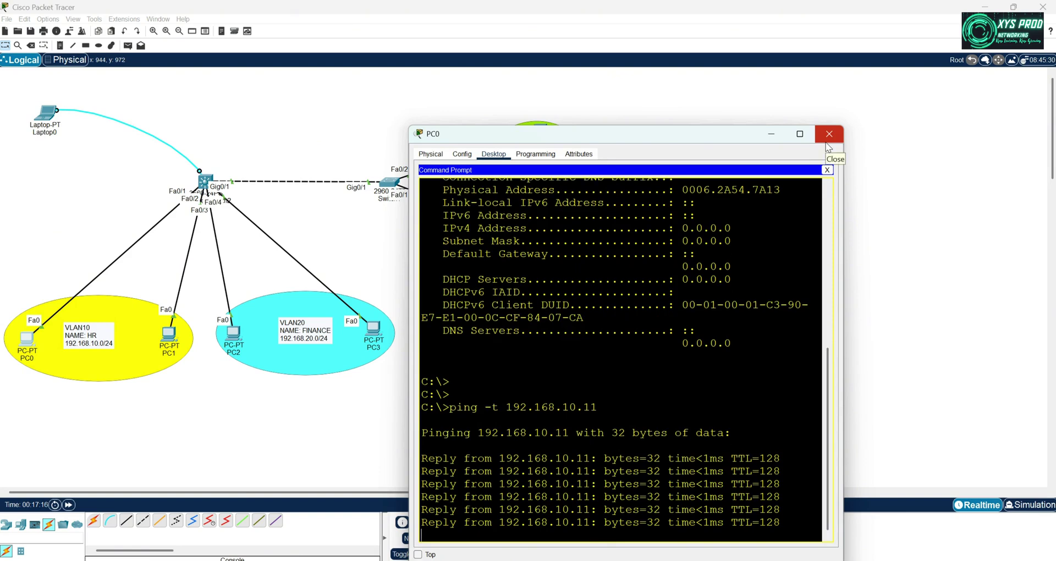
click(827, 138)
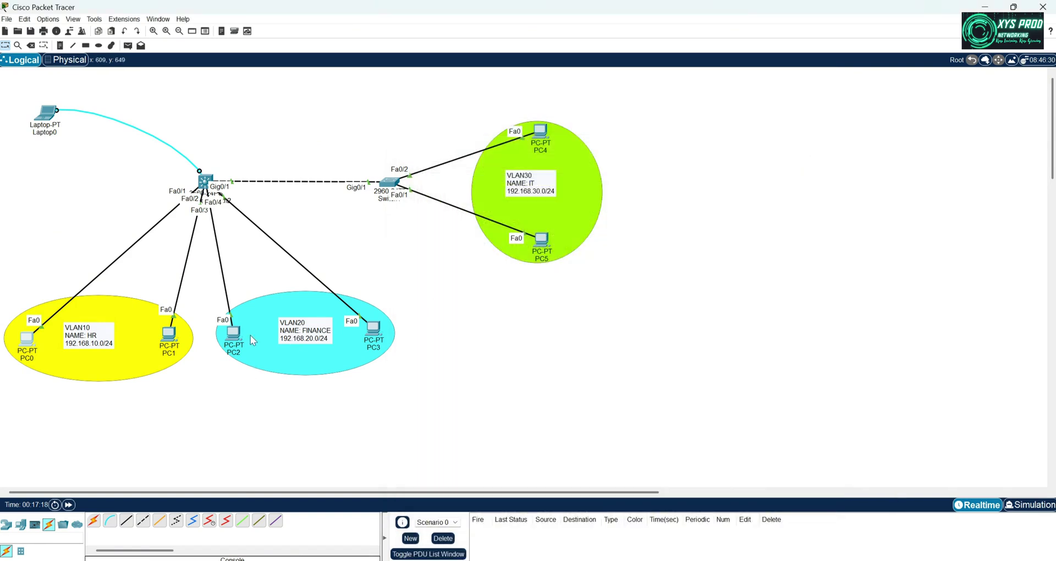
- Run ipconfig /all in PC2's Command Prompt to examine its addressing
mouse_move(234, 334)
click(233, 332)
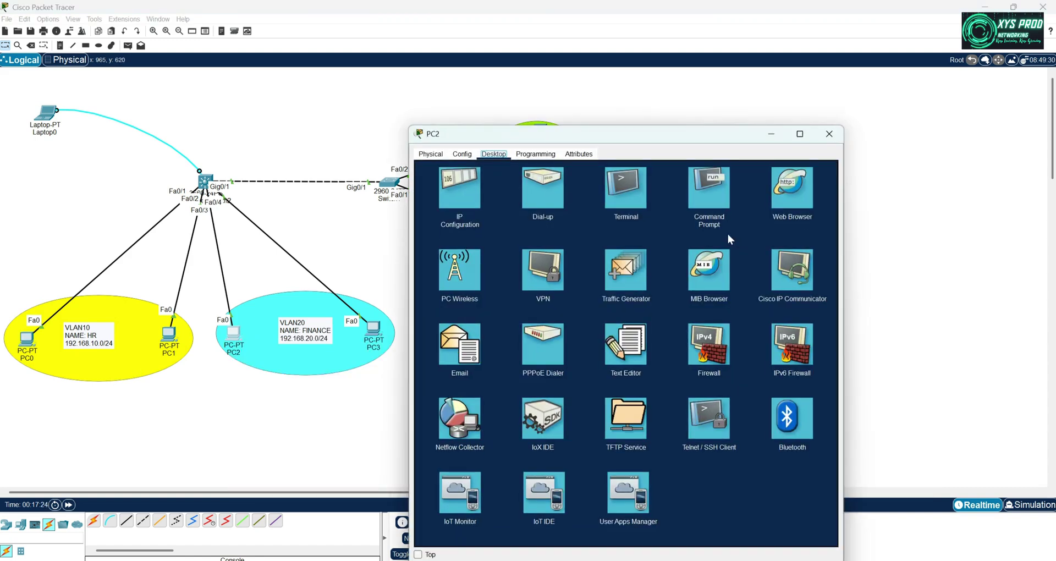
click(710, 187)
text(ipconfig)
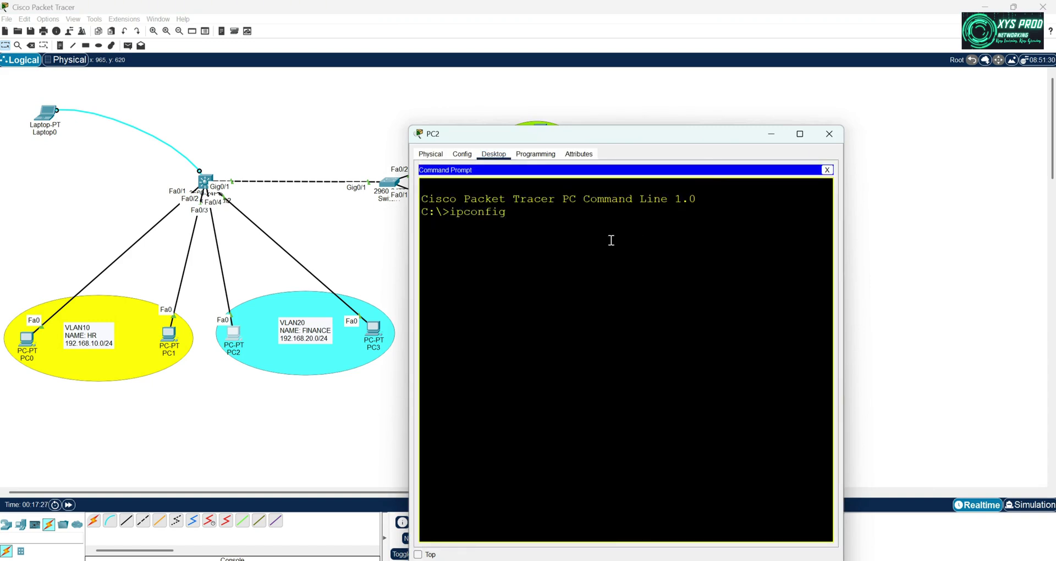
text( /all)
key(Return)
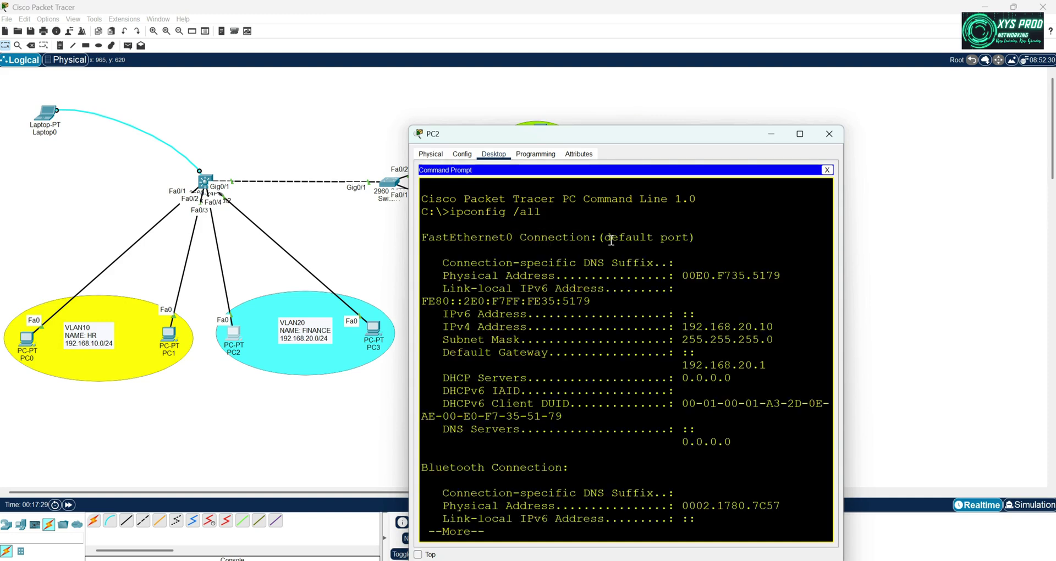
click(829, 133)
click(234, 333)
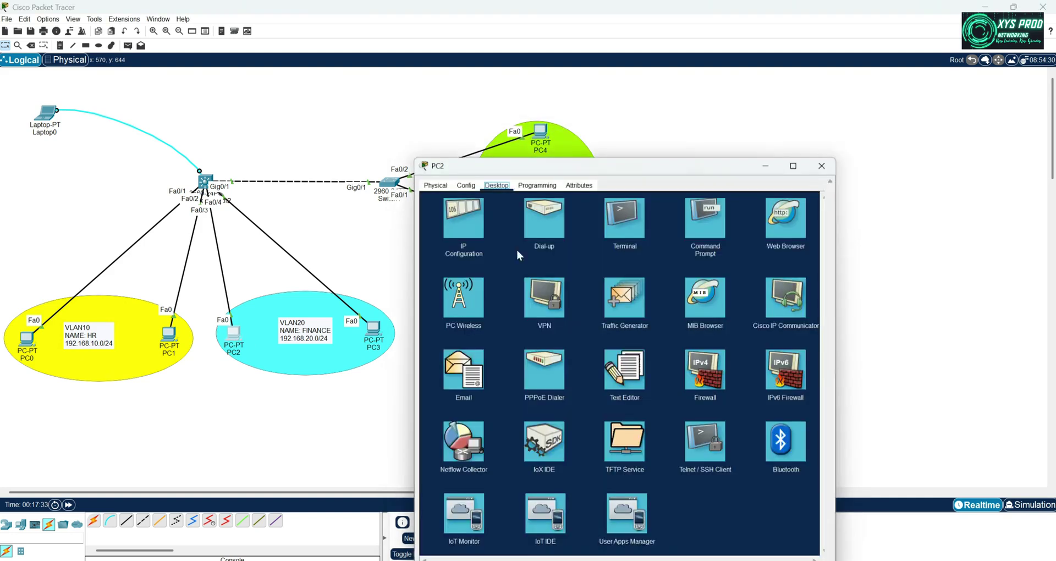
click(622, 194)
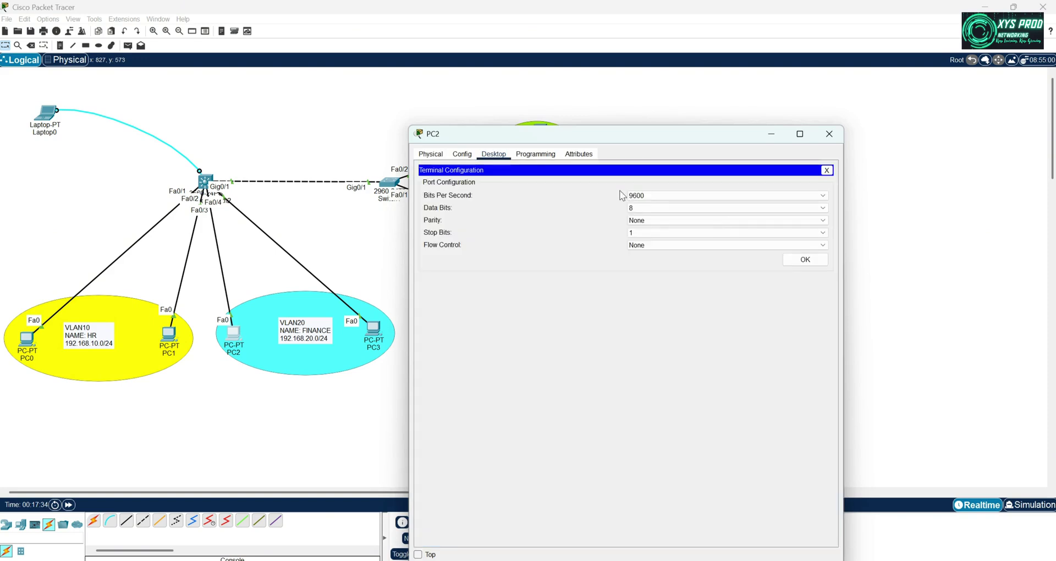
click(825, 171)
click(692, 182)
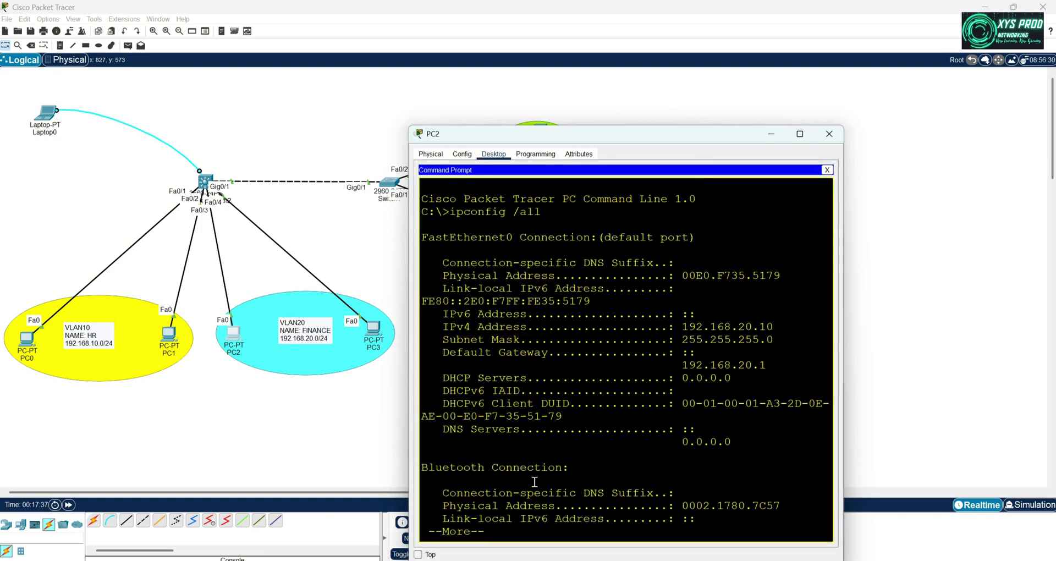
- Page through the remaining ipconfig output on PC2, ping 192.168.10.10 continuously with -t, and close the PC2 window
key(Return)
key(Return)
key(Return)
key(Return)
key(Return)
key(Return)
key(Return)
key(Return)
key(Return)
key(Return)
key(Return)
key(Return)
key(Return)
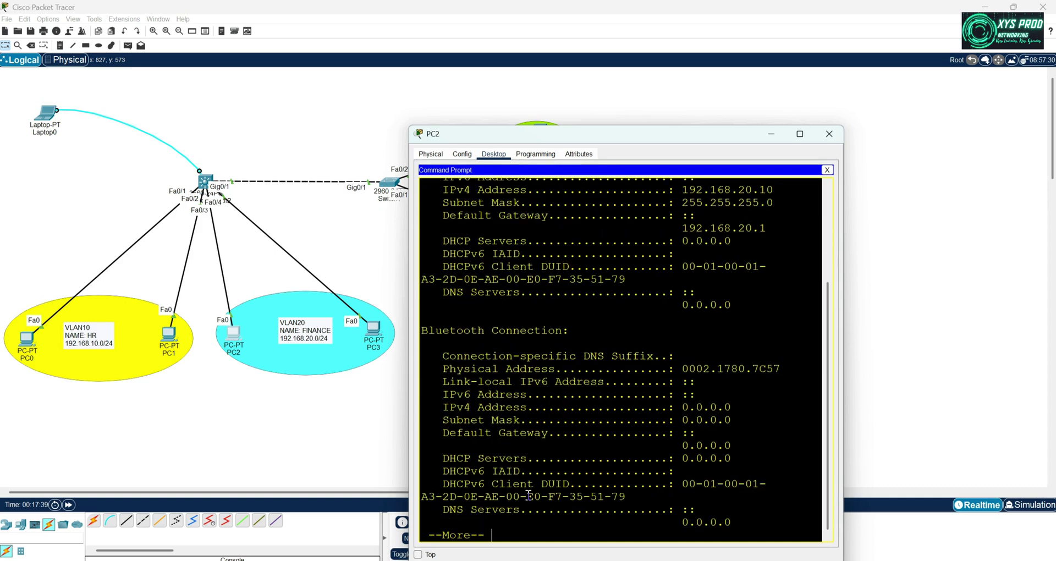
text(ping)
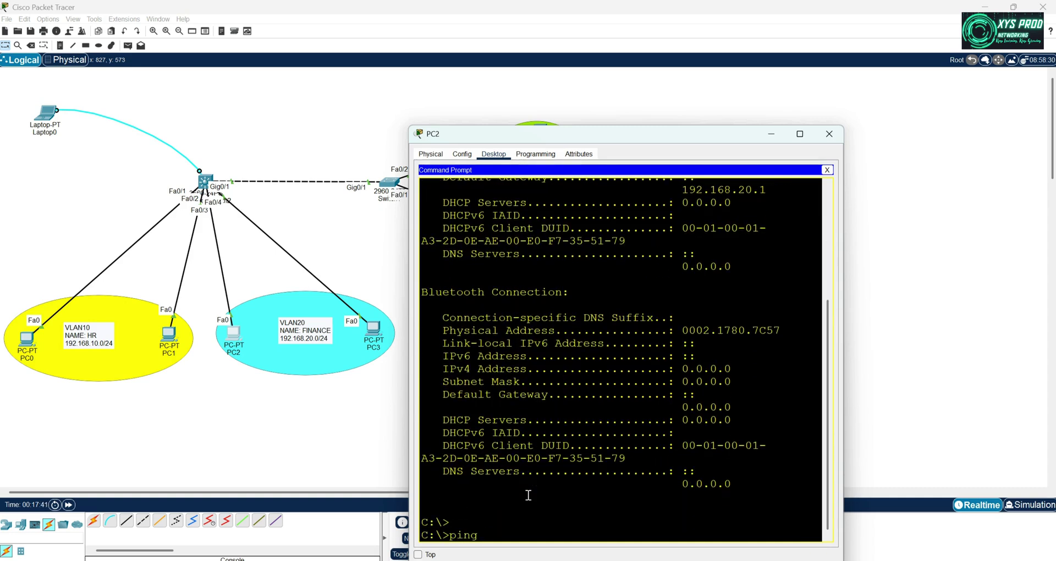
text( -t 192.168.10.10)
key(Return)
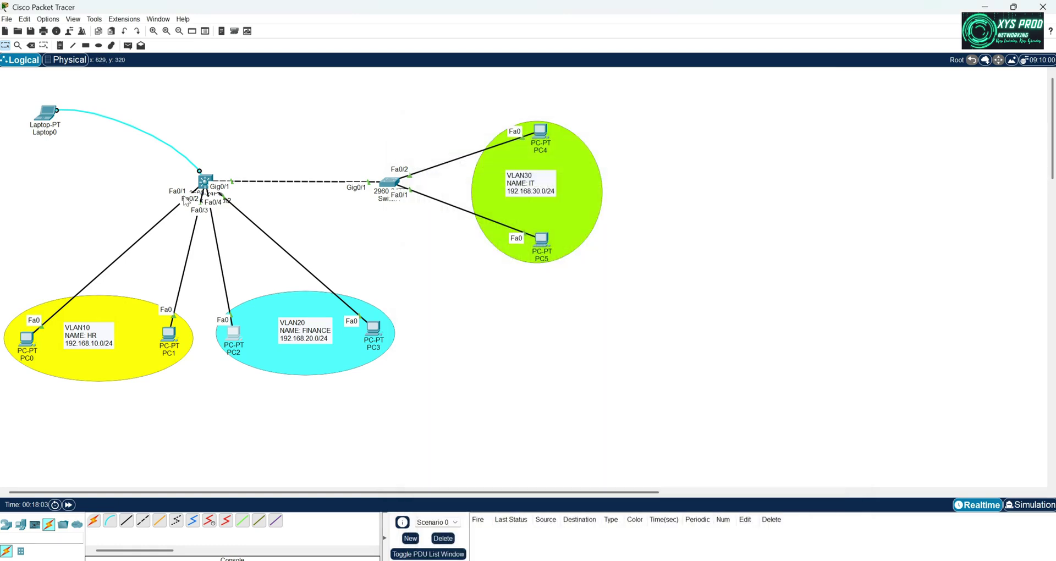
click(830, 133)
- Open a terminal session to MLSW_1 from Laptop0 with the default port settings and go to its latest output
click(48, 114)
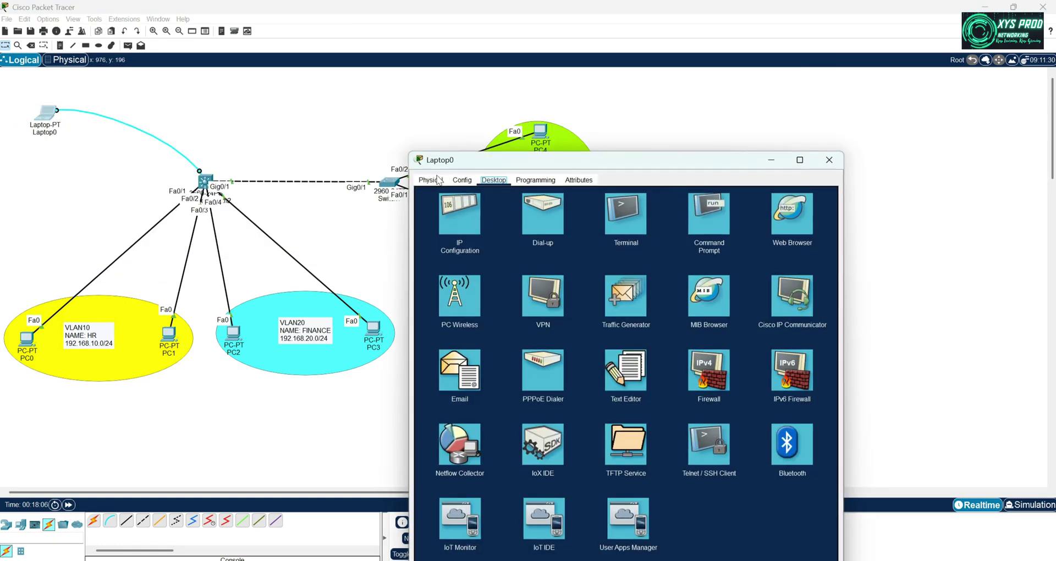
drag(647, 161, 805, 79)
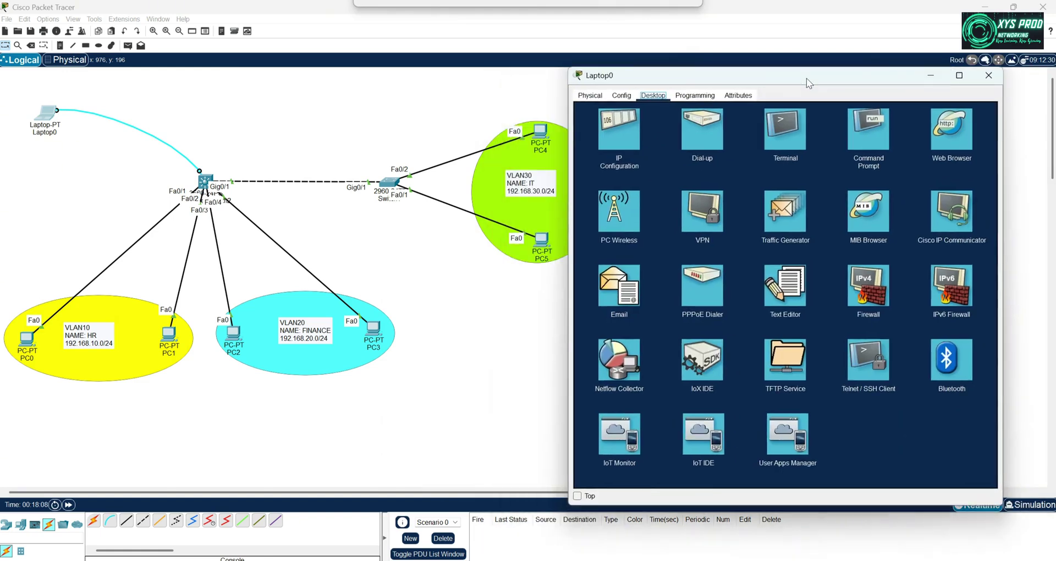
click(786, 146)
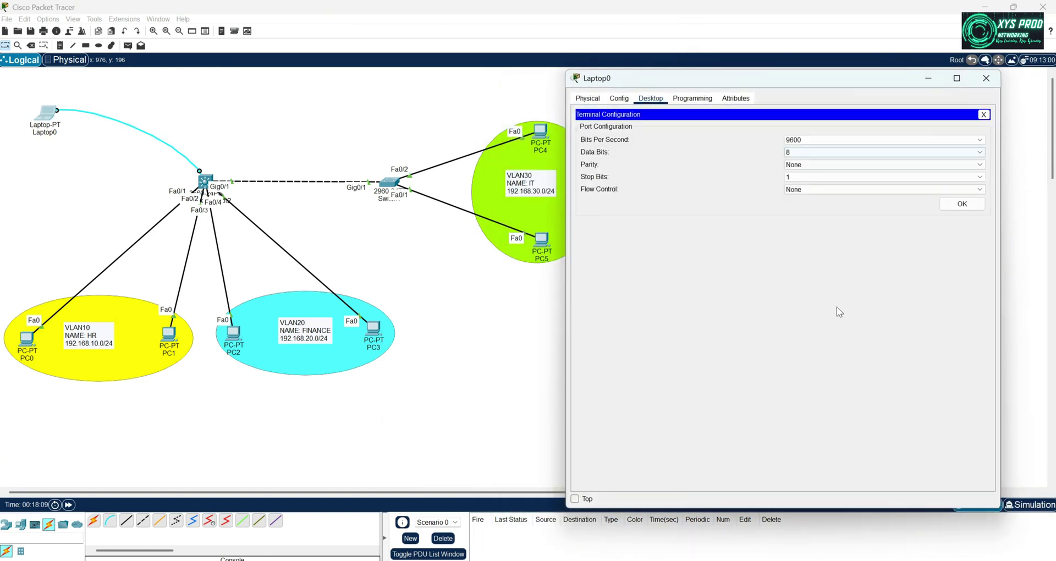
click(960, 203)
scroll(694, 370, down, 18)
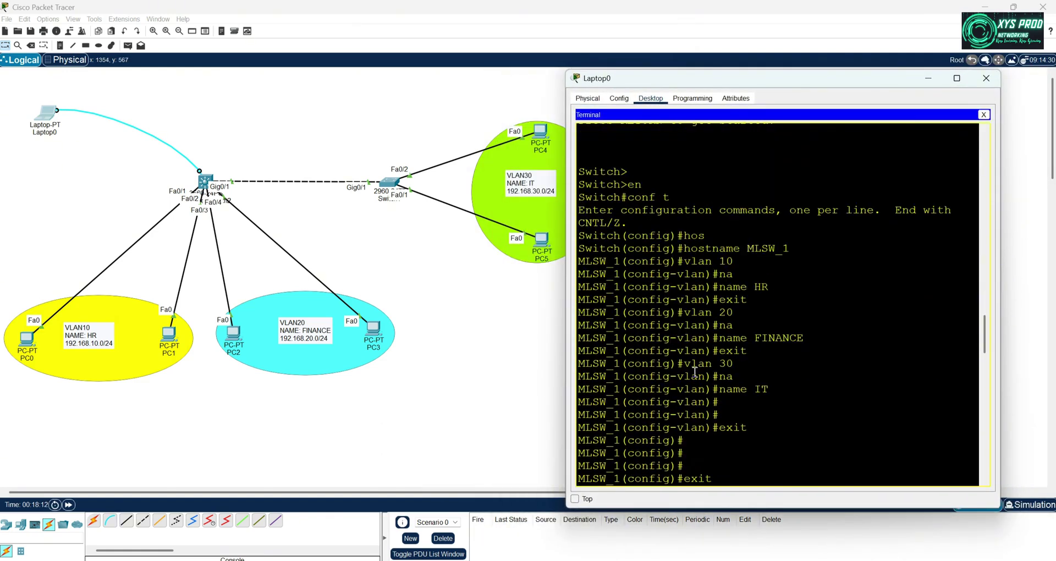
scroll(695, 372, down, 15)
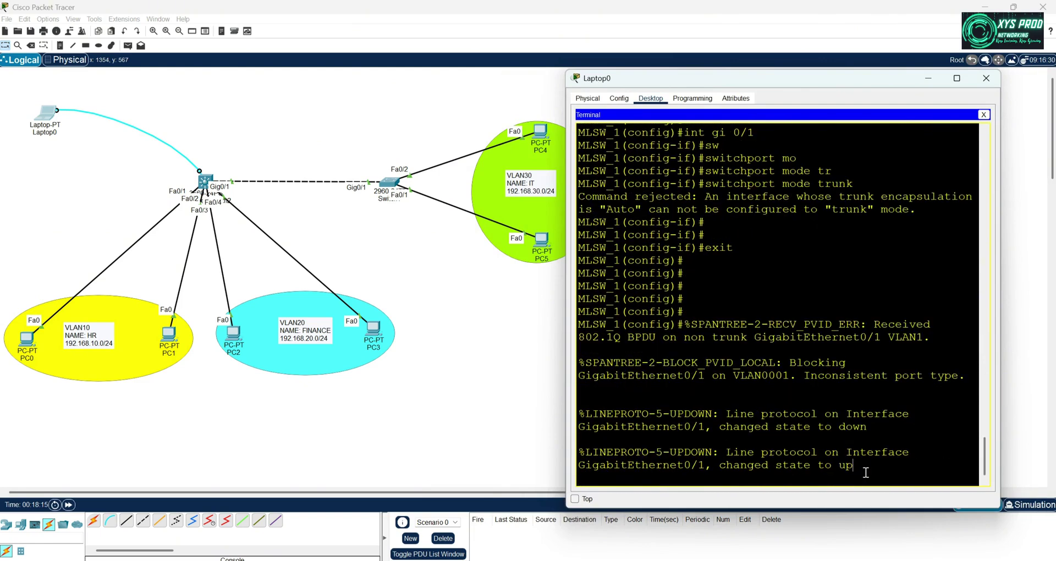
- Enter interface configuration for VLAN 10 on MLSW_1 with int vlan 10
key(Return)
key(Return)
key(Return)
key(Return)
key(Return)
text(co)
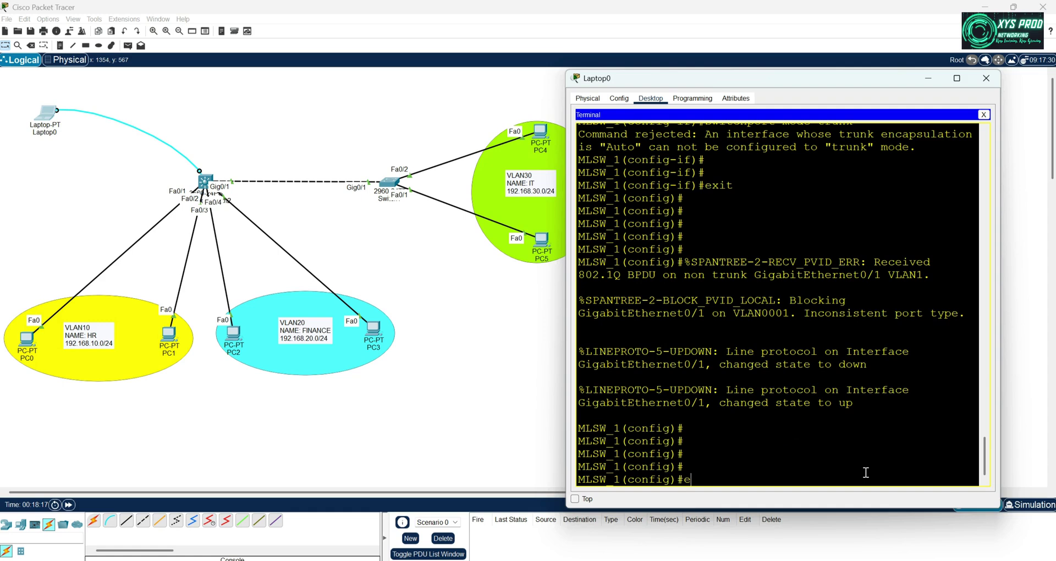
text(nf)
key(BackSpace)
text(int vlan 10)
key(Return)
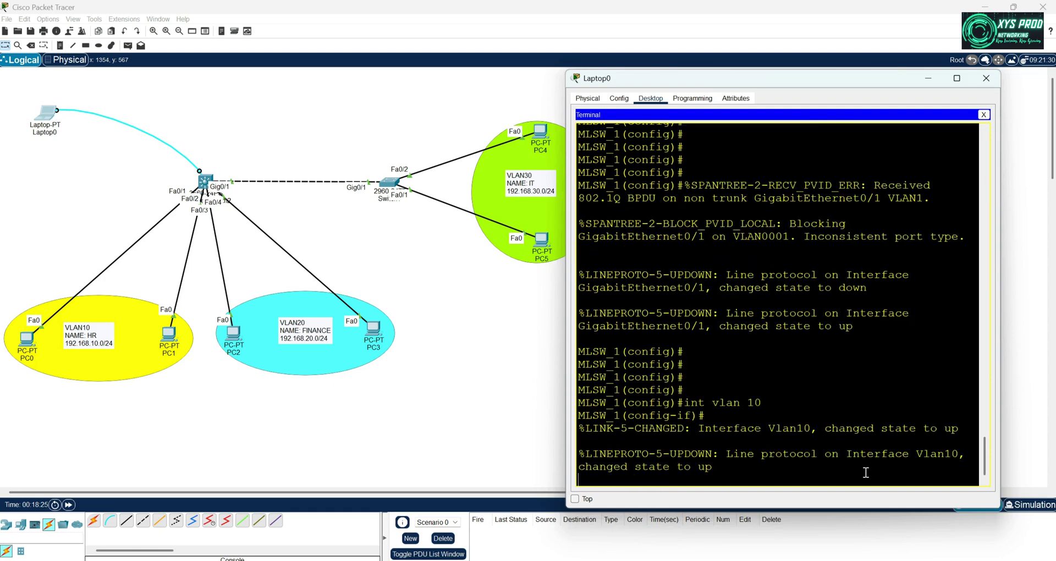
- Assign the IP address 192.168.10.1 with mask 255.255.255.0 to the VLAN 10 interface on MLSW_1
key(Return)
key(Return)
key(Return)
key(Return)
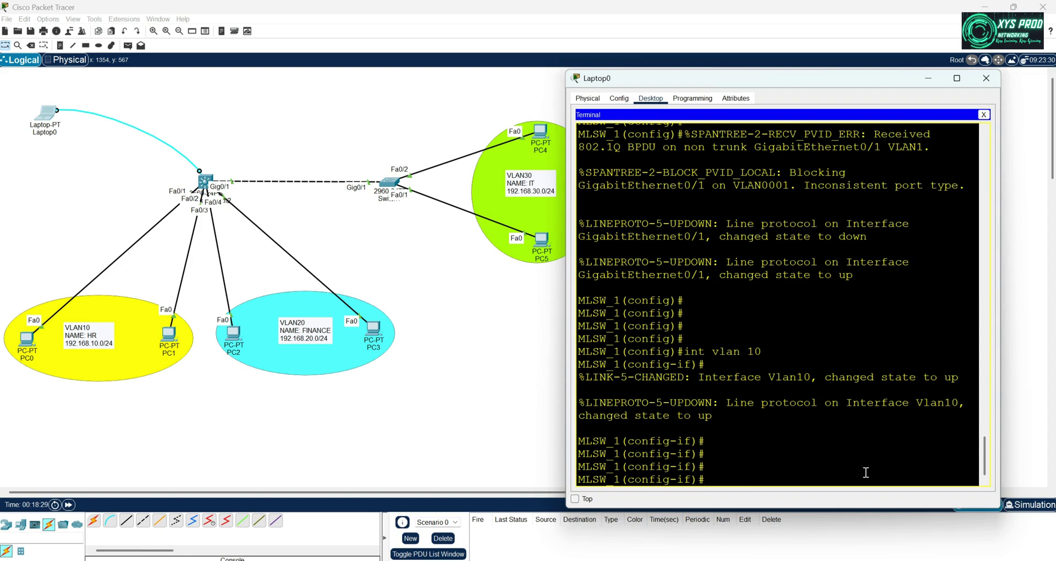
text(ip ad)
key(Tab)
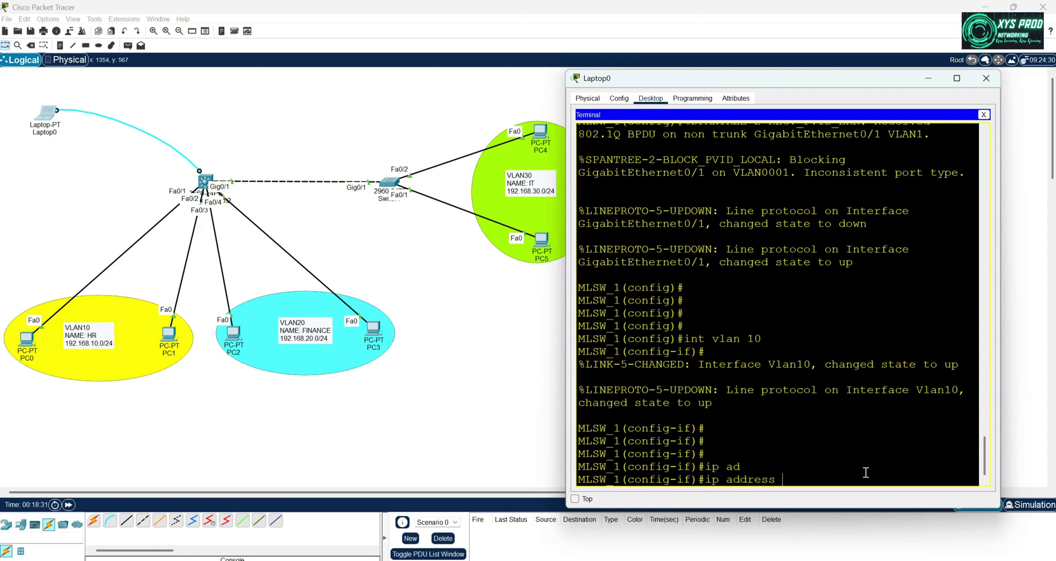
text(192.168.10.1 255.255.255.0)
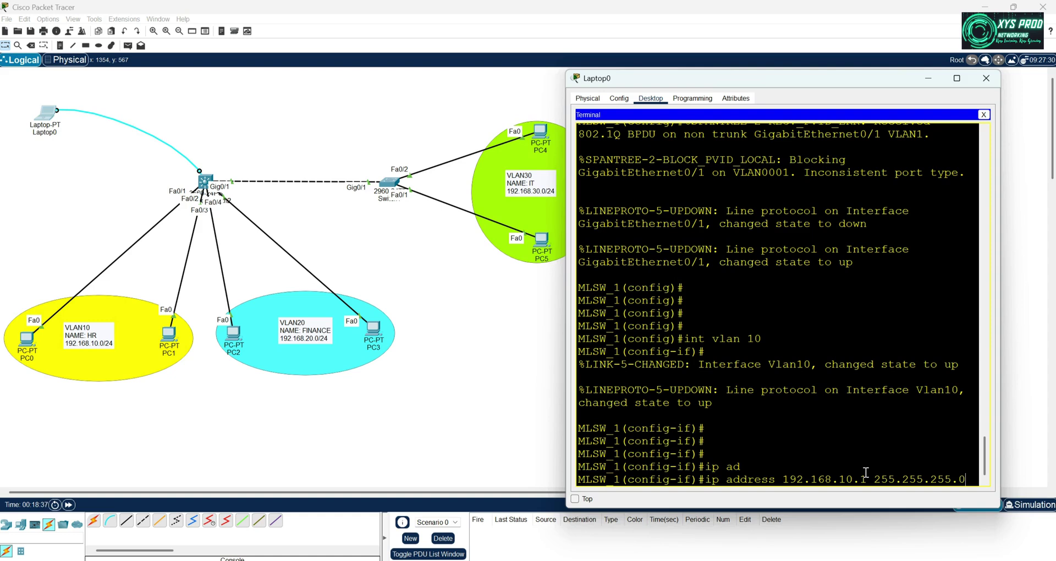
key(Return)
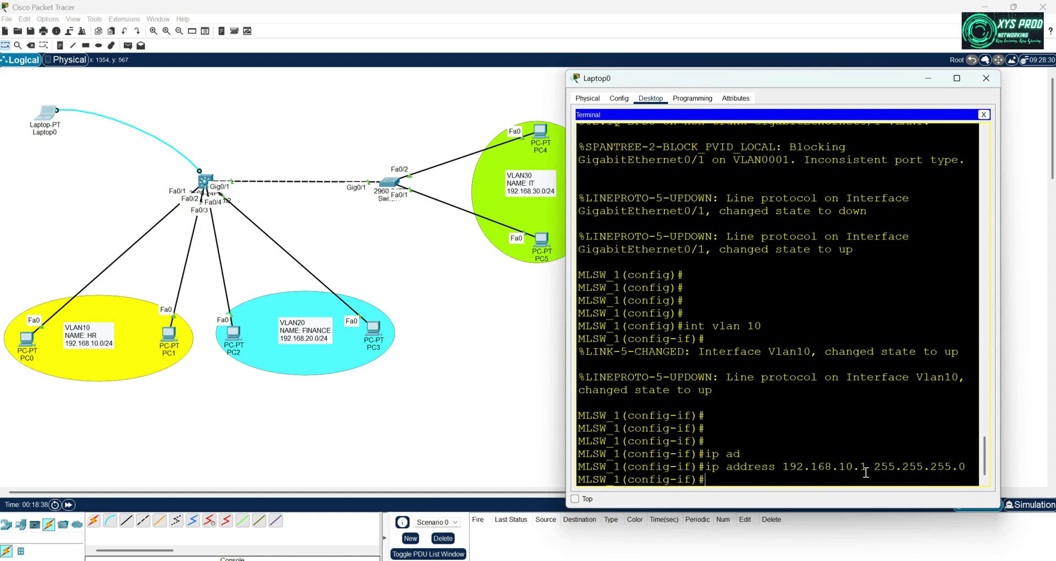
- Enable the VLAN 10 interface with no shutdown and exit to global configuration mode
text(no sh)
key(Tab)
key(Return)
key(Return)
key(Return)
text(exit)
key(Return)
key(Return)
key(Return)
- Enter interface VLAN 20 on MLSW_1 and assign it the IP address 192.168.20.1 with mask 255.255.255.0
text(int vlan)
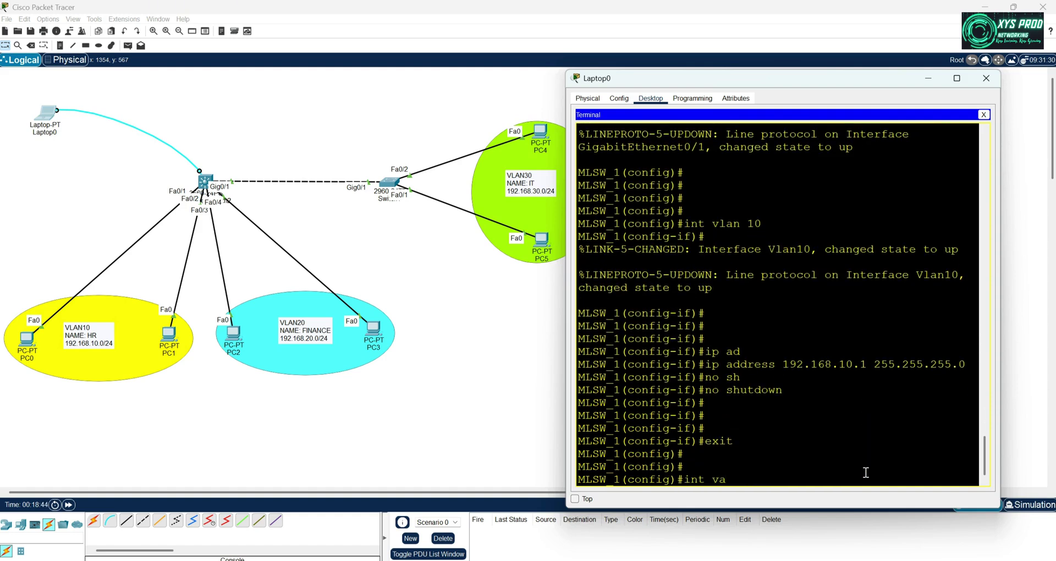
text( 20)
key(Return)
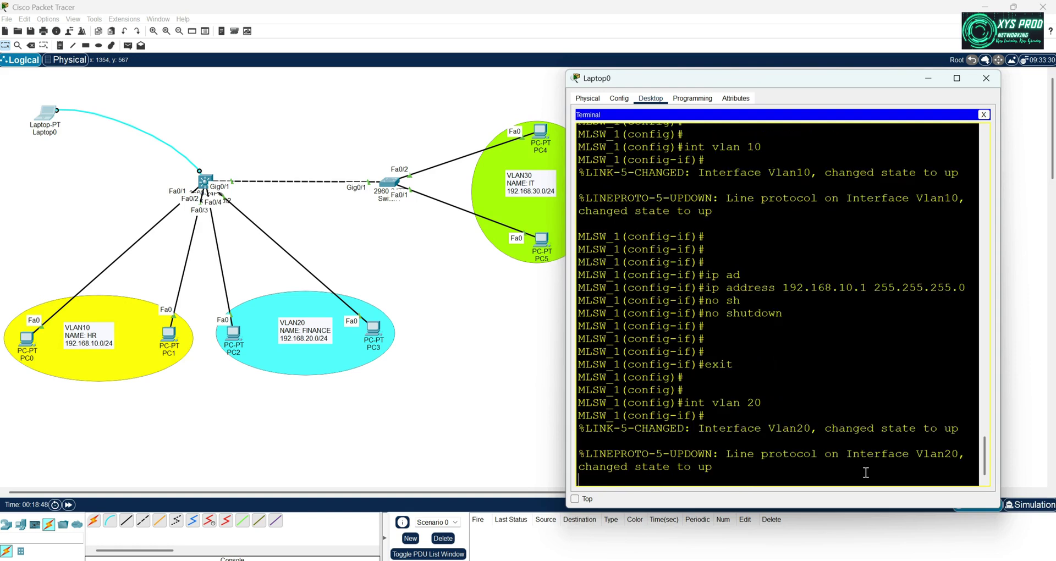
key(Return)
text(ip a)
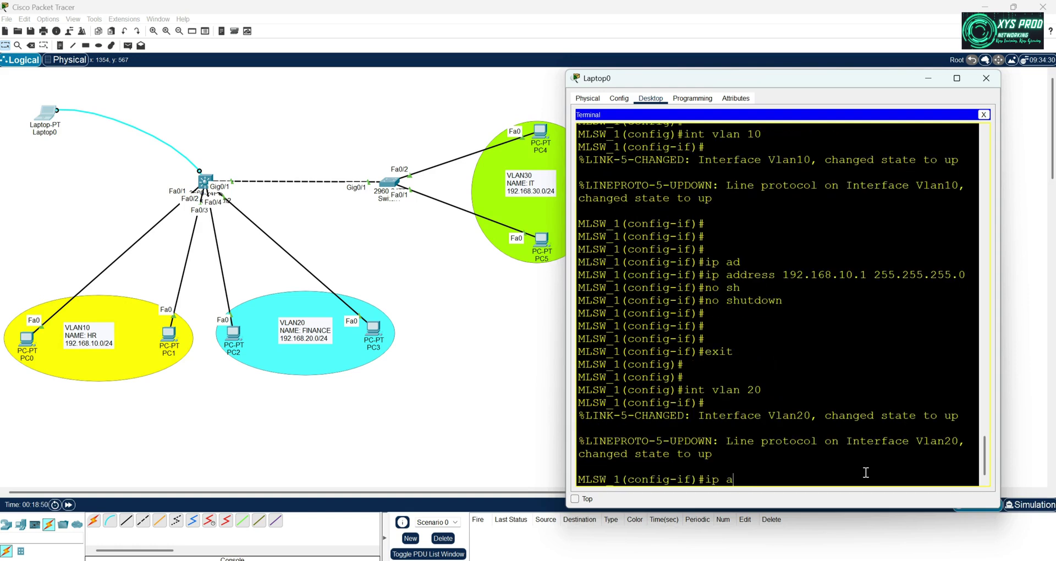
text(d)
key(Tab)
text(192)
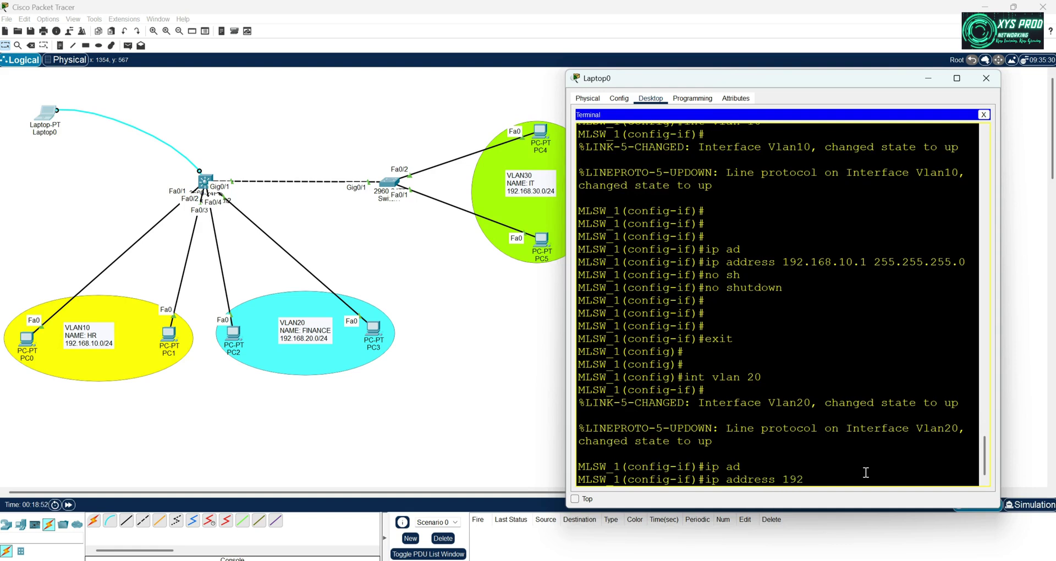
text(.168.20.1 255.255.255.0)
key(Return)
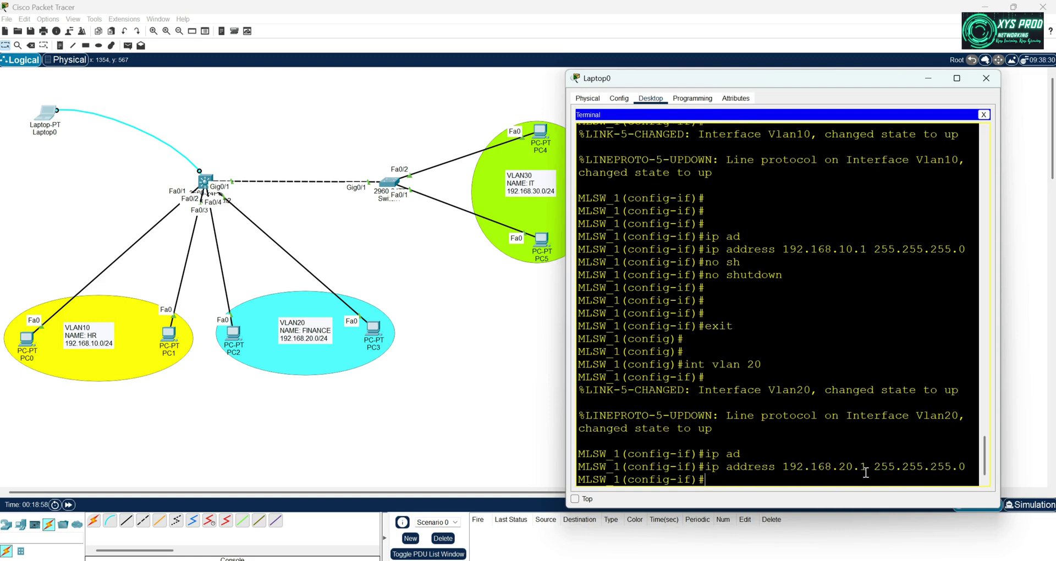
- Enable the VLAN 20 interface with no shutdown and exit to global configuration mode
text(no sh)
key(Tab)
key(Return)
key(Return)
key(Return)
key(Return)
text(exit)
key(Return)
key(Return)
key(Return)
- Enter interface VLAN 30 on MLSW_1 and assign it the IP address 192.168.30.1 with mask 255.255.255.0
text(int )
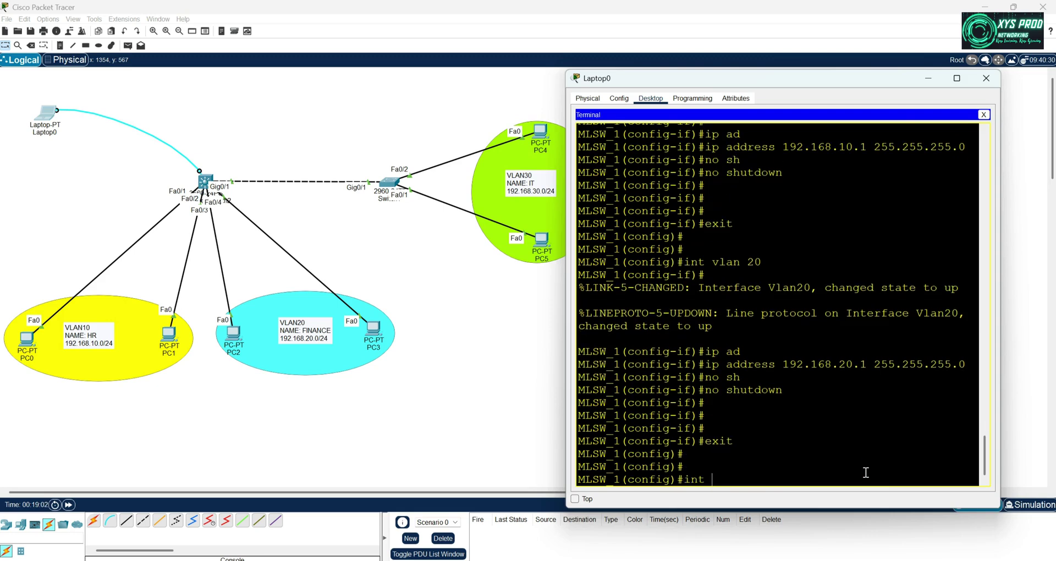
text(vlan 30)
key(Return)
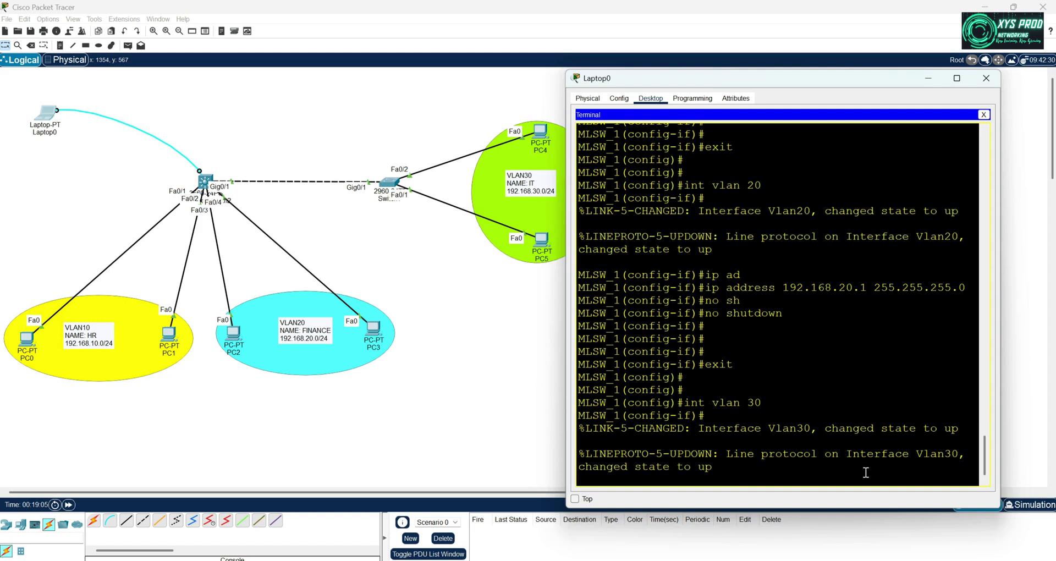
key(Return)
text(ip ad)
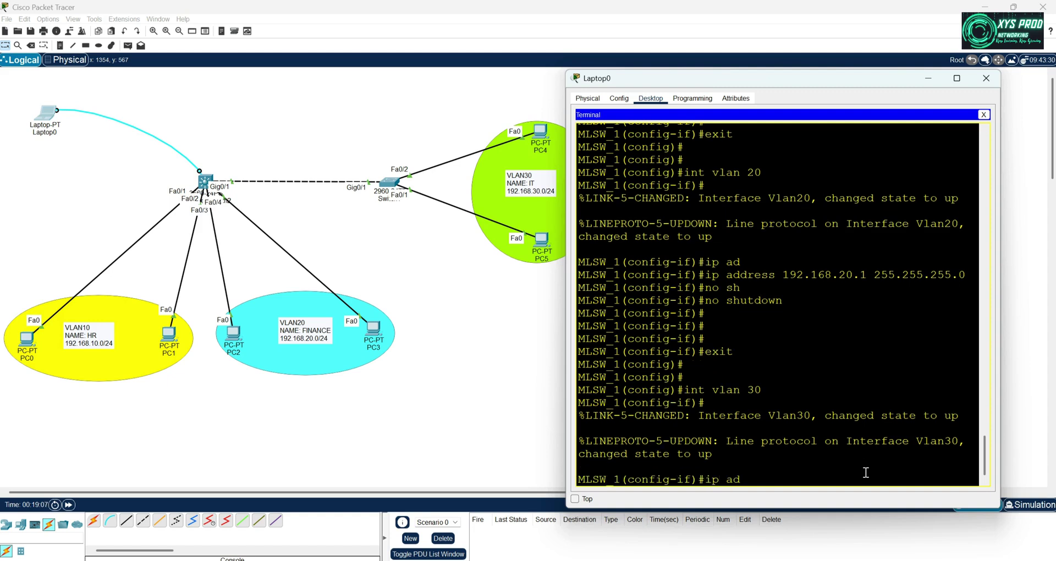
key(Tab)
text(192.168)
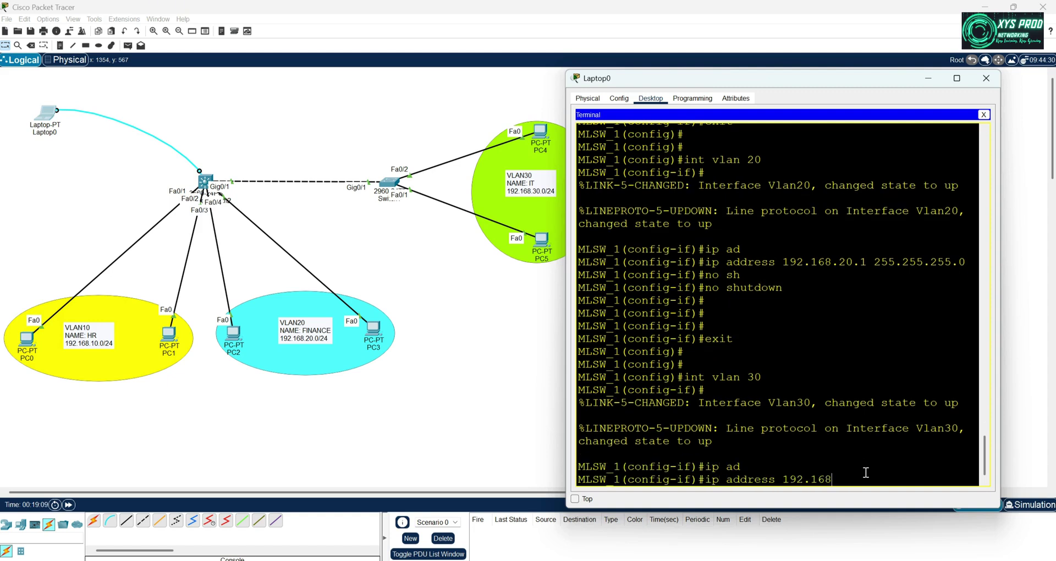
text(.30.1 255.255.255.0)
key(Return)
- Enable the VLAN 30 interface with no shutdown and exit its interface configuration
text(no shj)
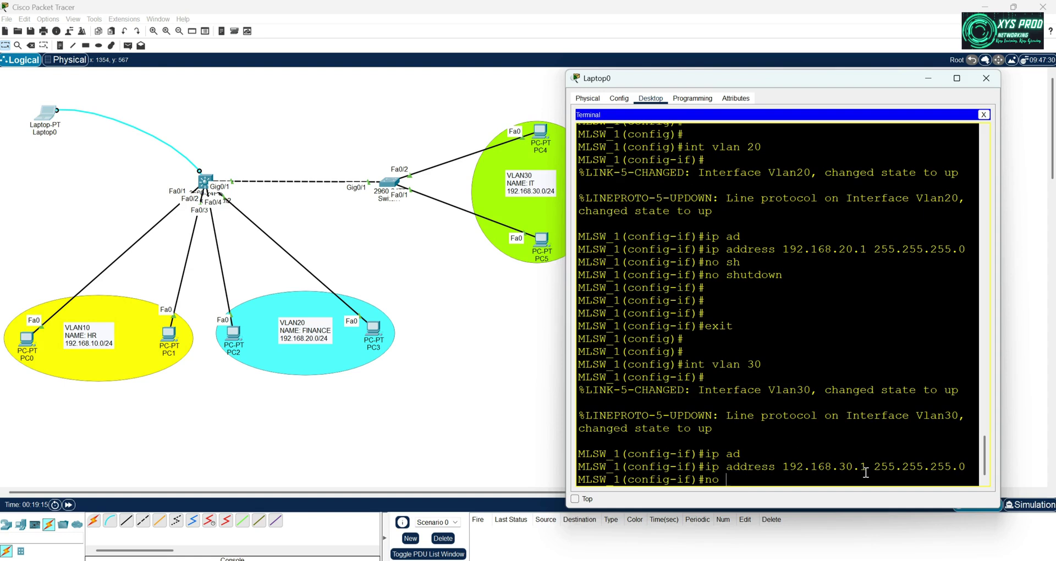
key(Return)
text(no sh)
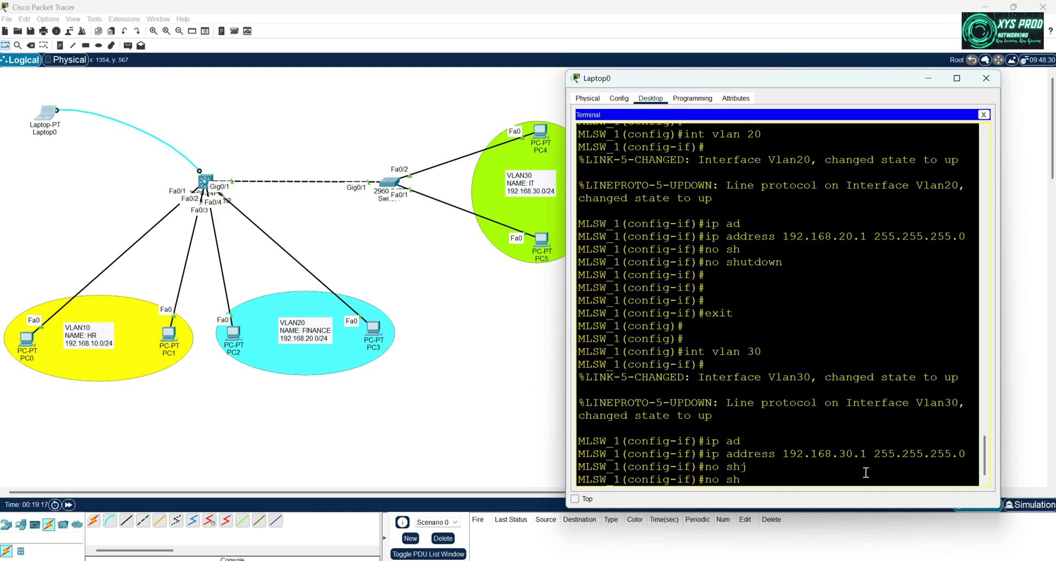
text(u)
key(Tab)
key(Return)
key(Return)
key(Return)
key(Return)
key(Return)
text(exit)
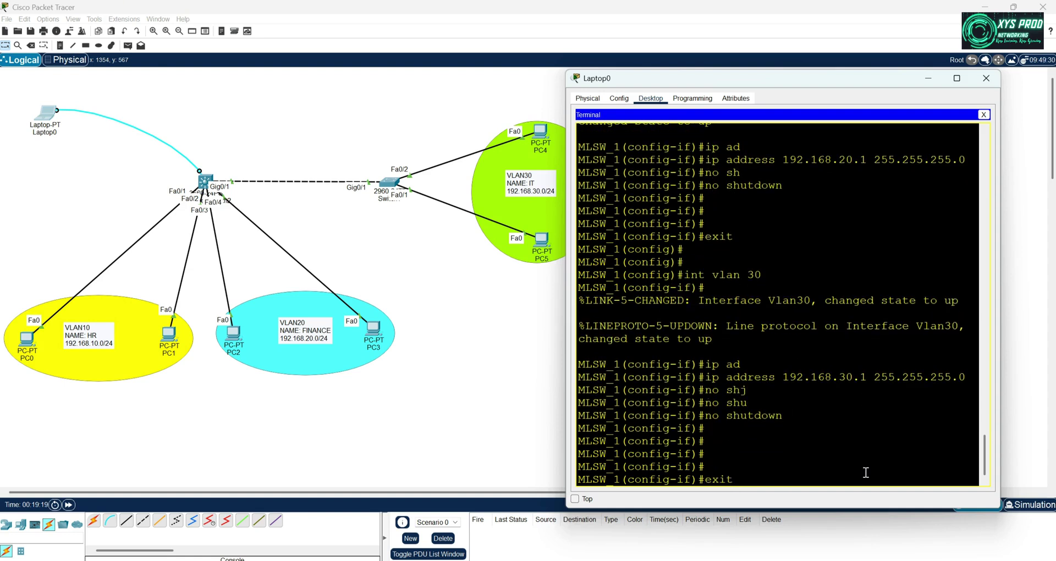
key(Return)
key(Return)
key(Return)
key(Return)
key(Return)
key(Return)
key(Return)
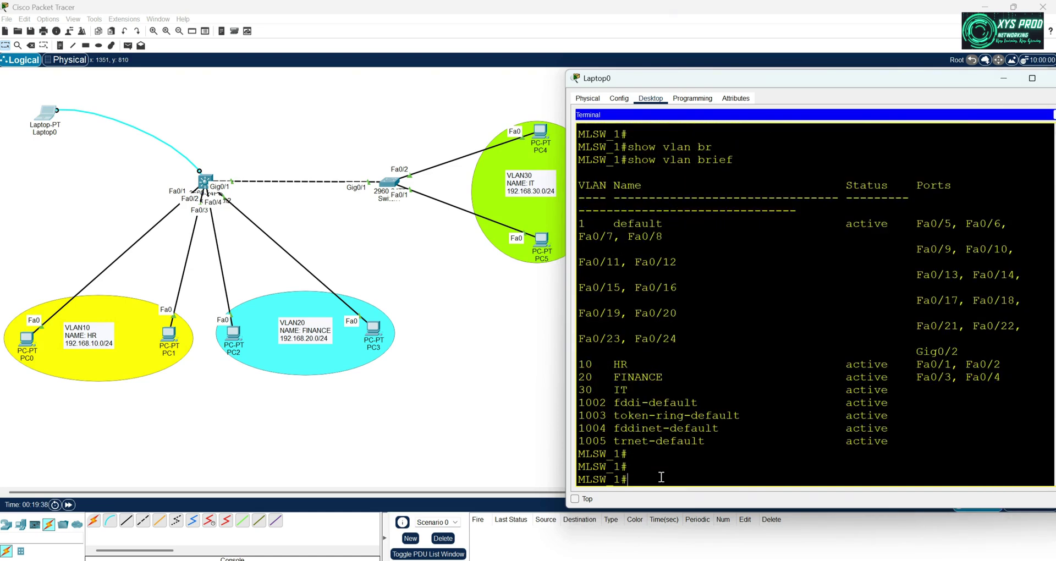
- Run show ip int brief on MLSW_1 from privileged mode to list its interfaces
key(Return)
key(Return)
key(Return)
key(Return)
key(Return)
key(Return)
key(Return)
key(Return)
key(Return)
key(Return)
key(Return)
key(Return)
key(Return)
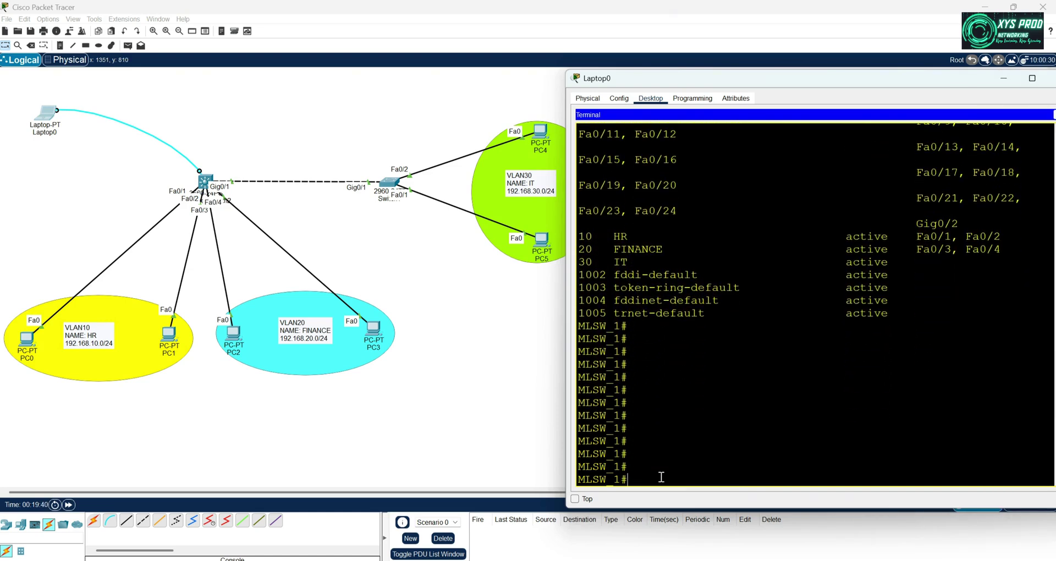
text(show ip[)
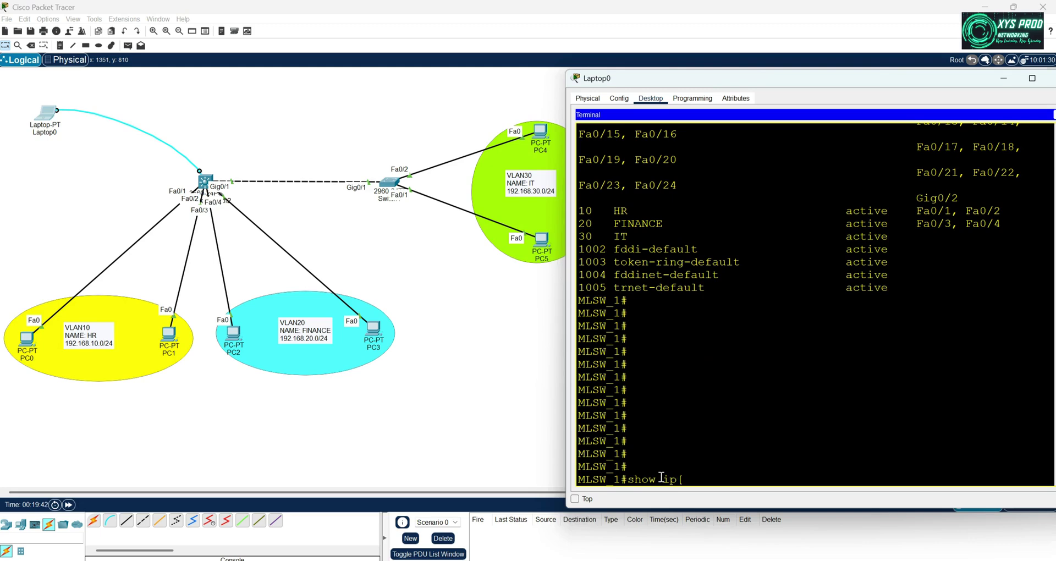
text( int br)
key(Tab)
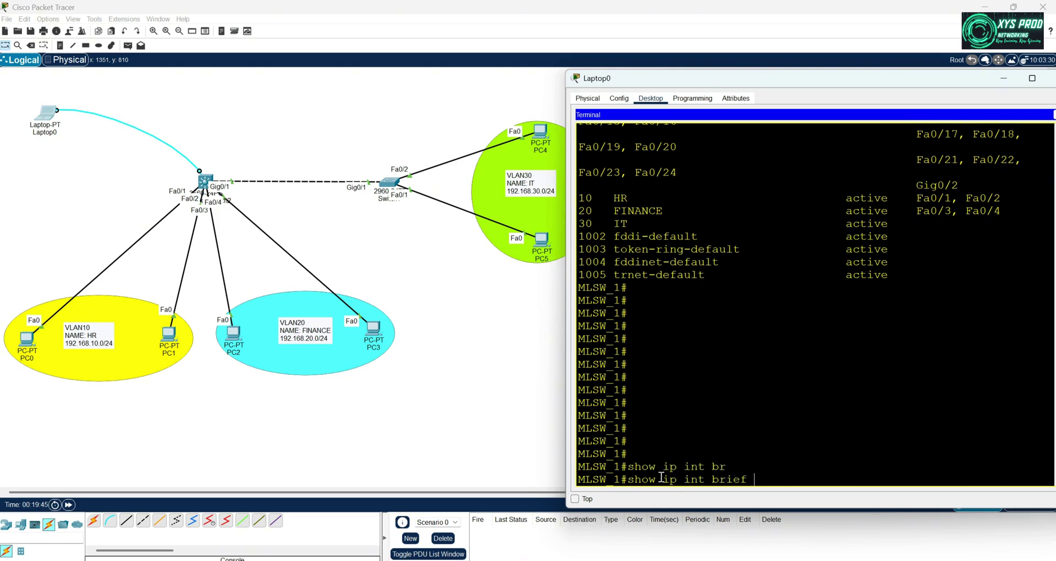
key(Return)
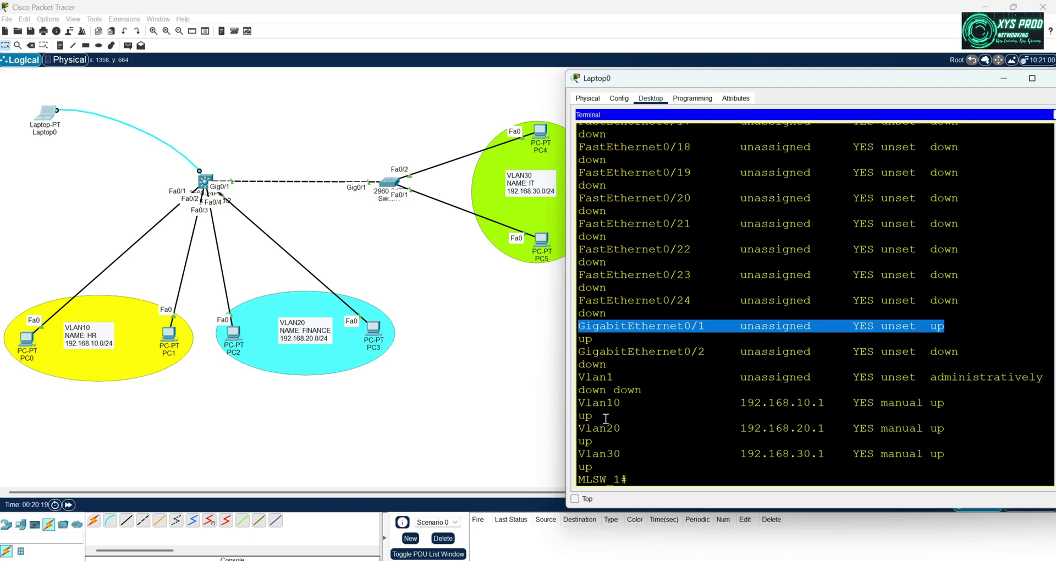
- Examine the IP addresses and status of Vlan10, Vlan20 and Vlan30 in the interface summary
drag(580, 400, 887, 403)
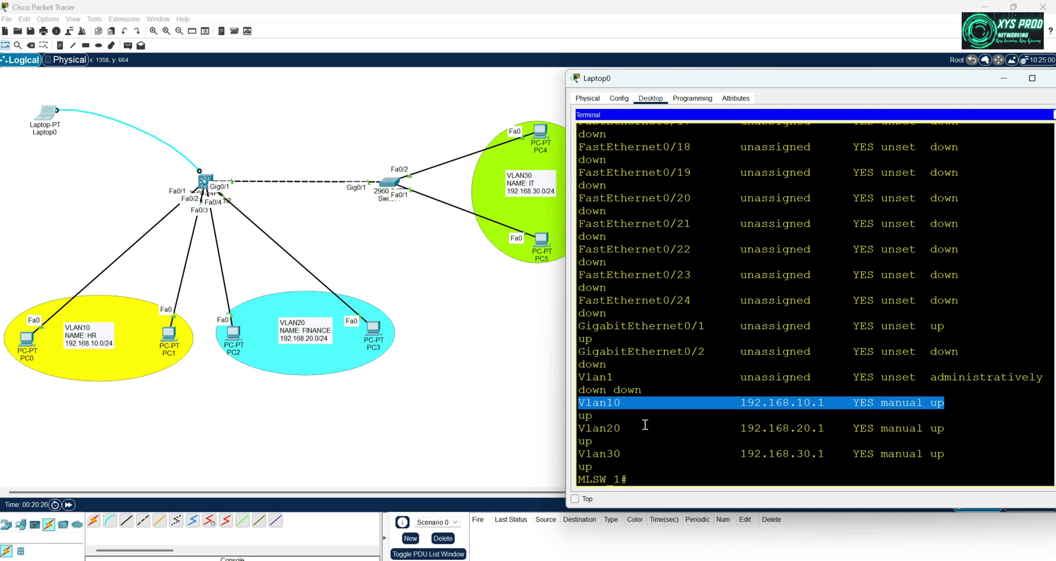
drag(584, 430, 949, 429)
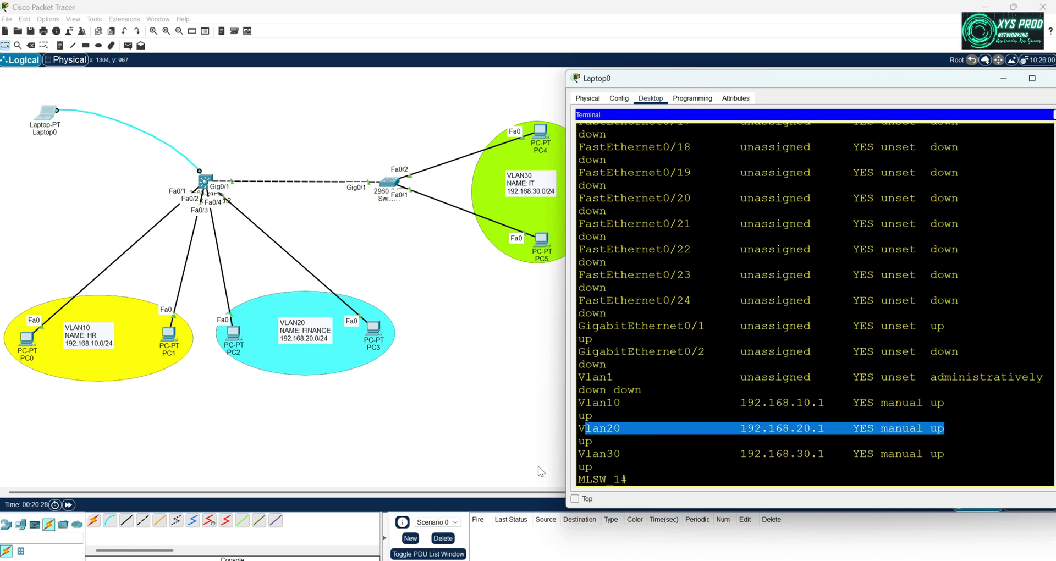
drag(578, 455, 1028, 446)
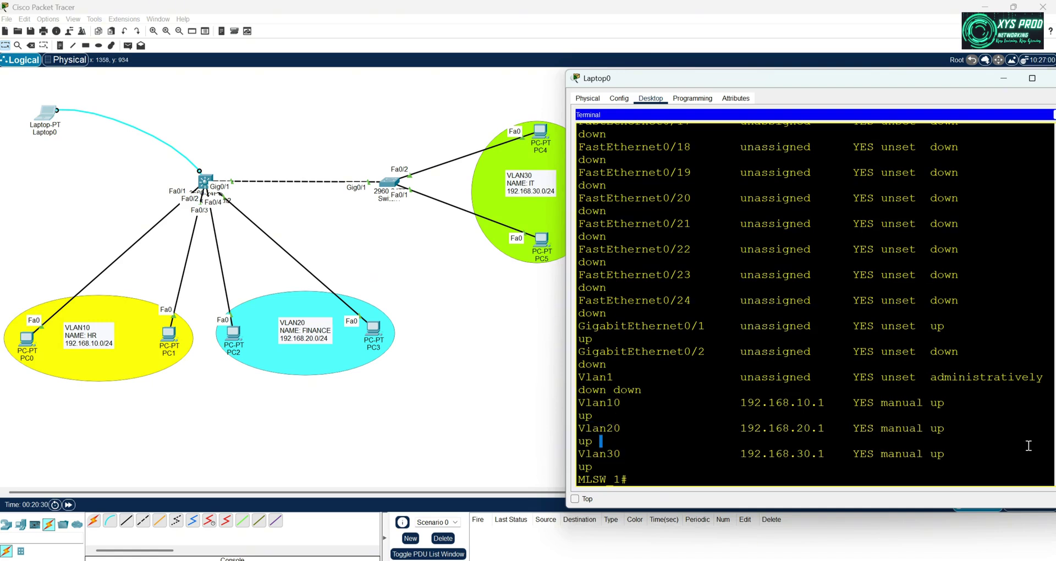
drag(931, 453, 957, 443)
click(937, 429)
drag(934, 406, 980, 394)
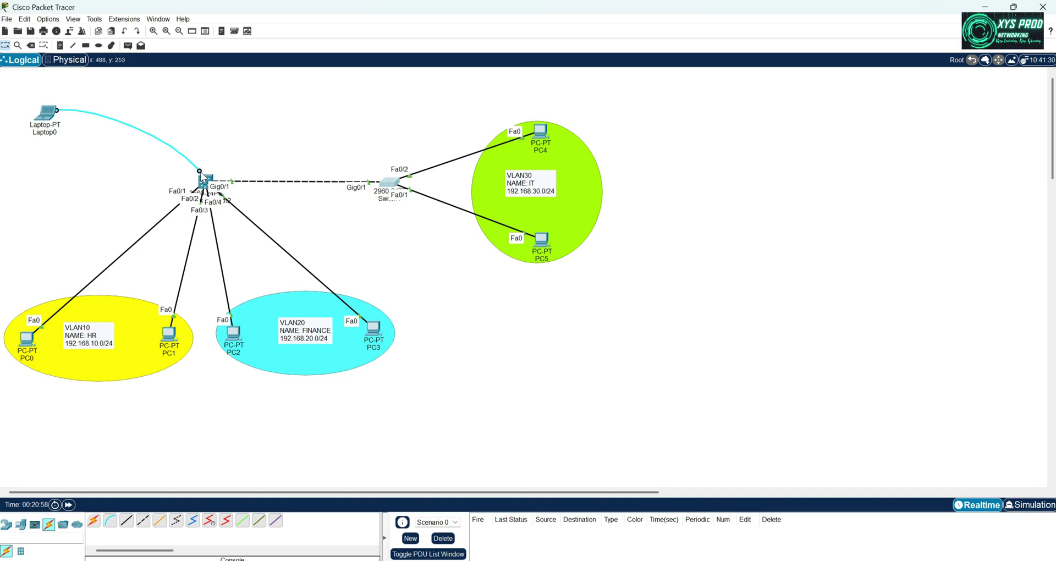
- Move Laptop0's console cable to the Console port of the 2960 switch and open a terminal session with the default port settings
click(399, 189)
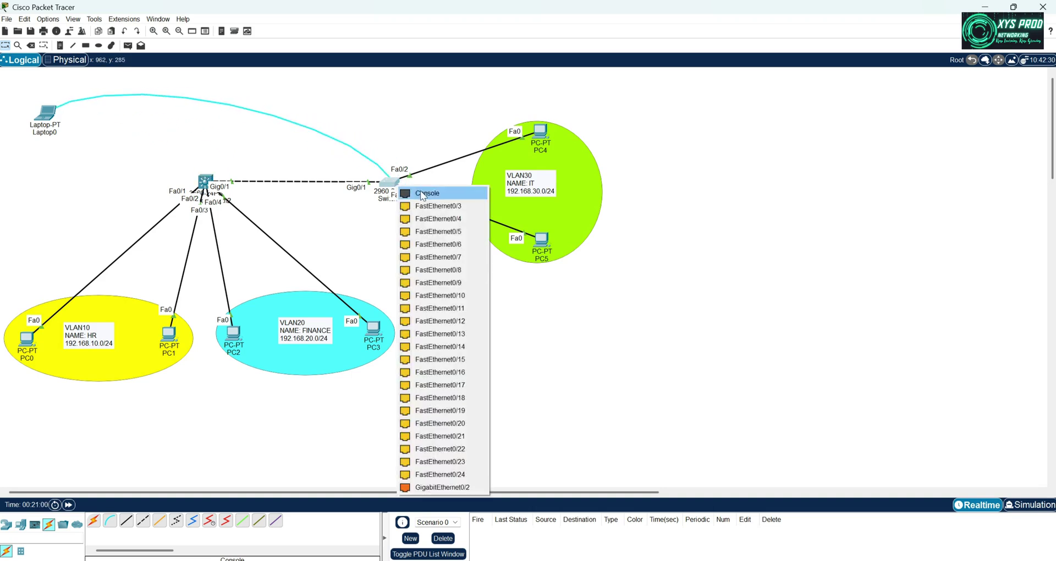
click(420, 194)
click(59, 113)
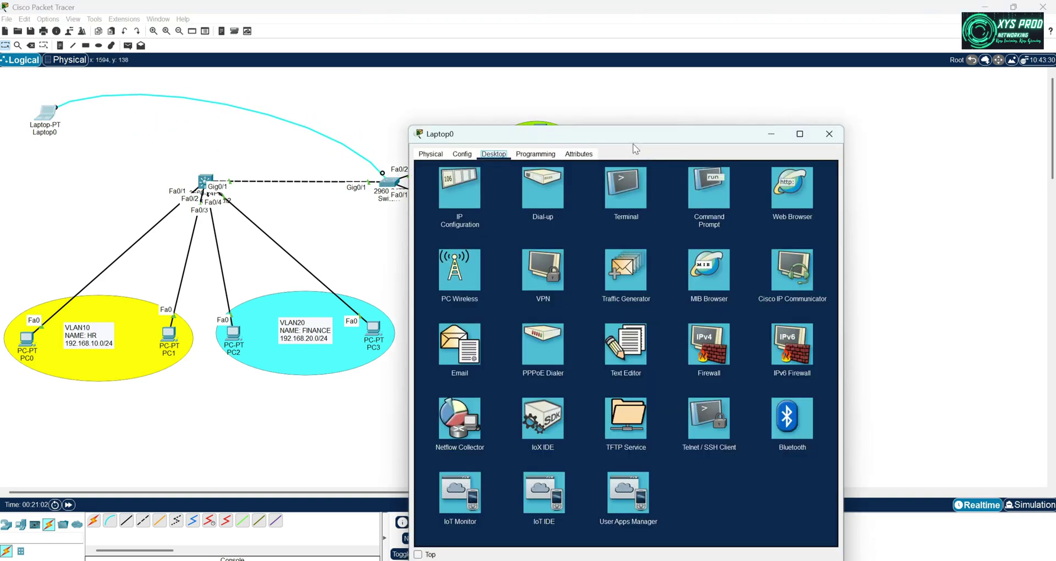
click(636, 184)
click(804, 256)
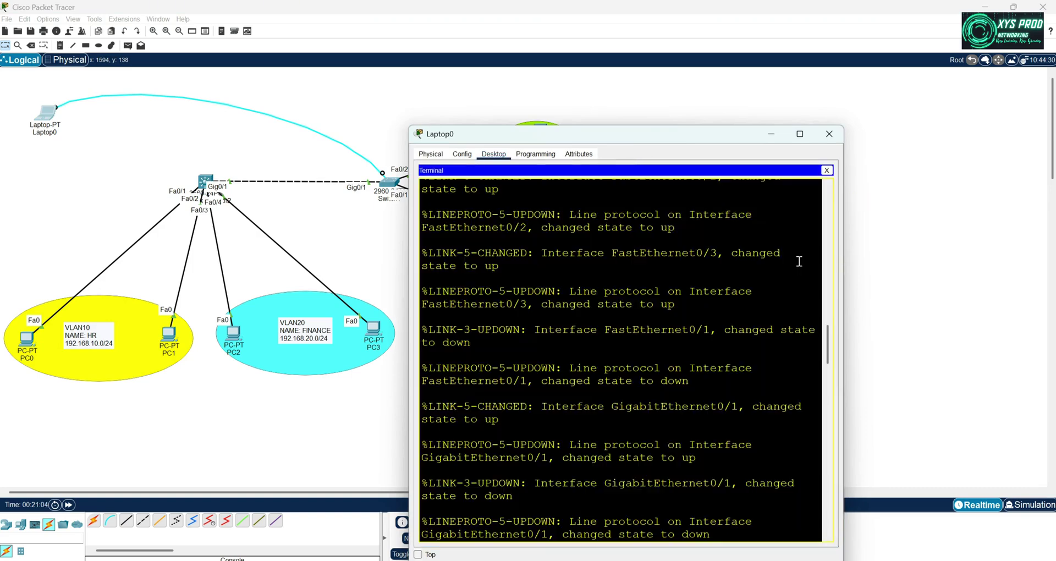
drag(608, 131, 718, 65)
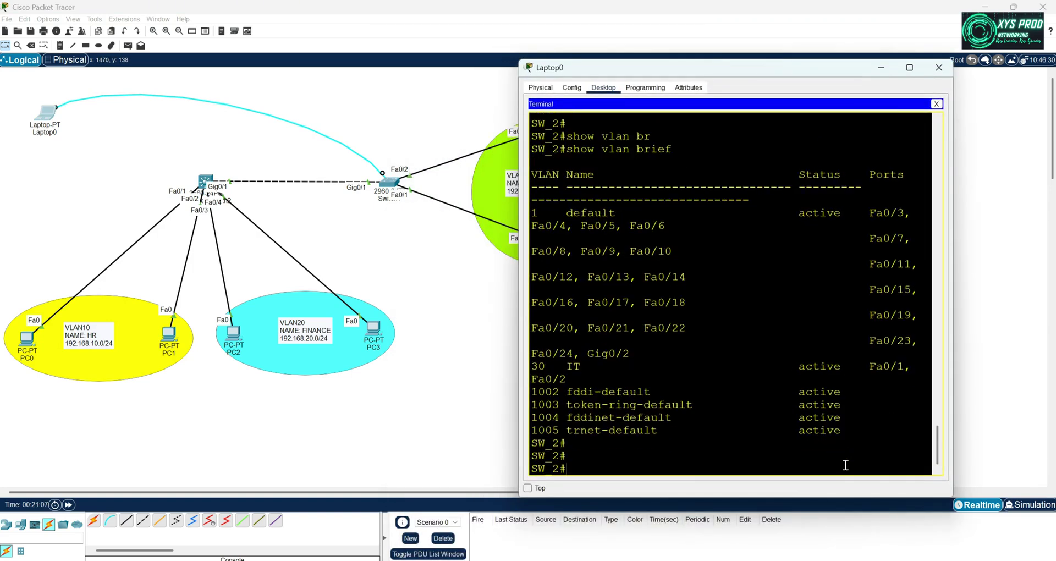
- Enter global configuration mode on SW_2 with conf t and open interface VLAN 30
key(Return)
key(Return)
key(Return)
key(Return)
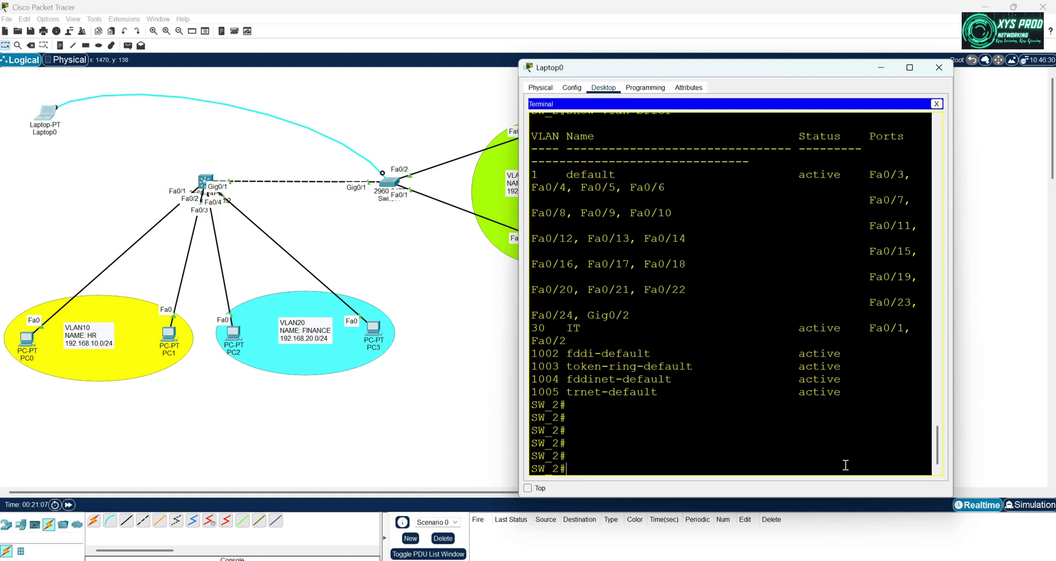
text(con f)
text(t)
key(Return)
text(inrt )
text(vlan)
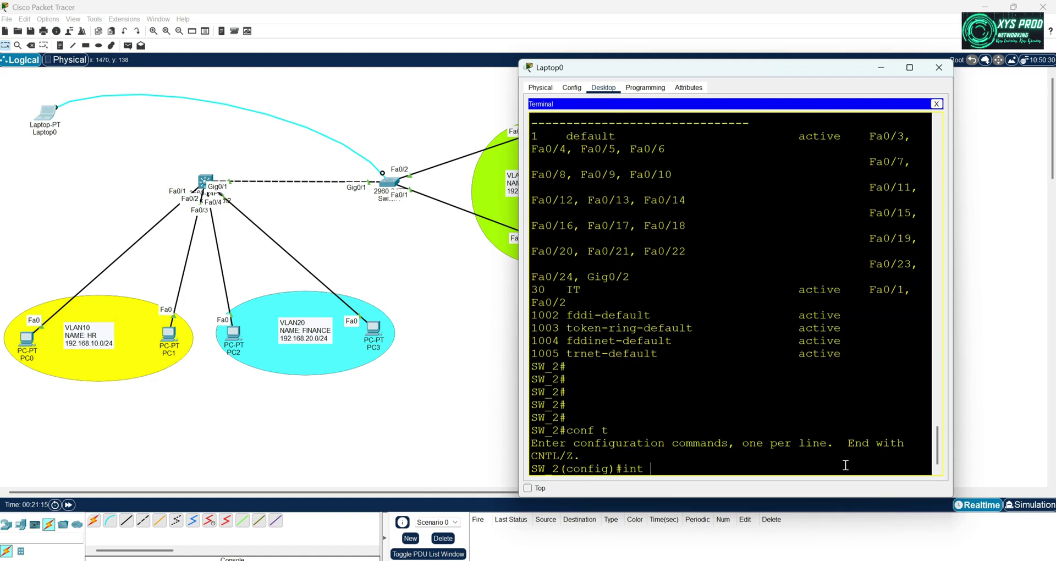
text( 30)
key(Return)
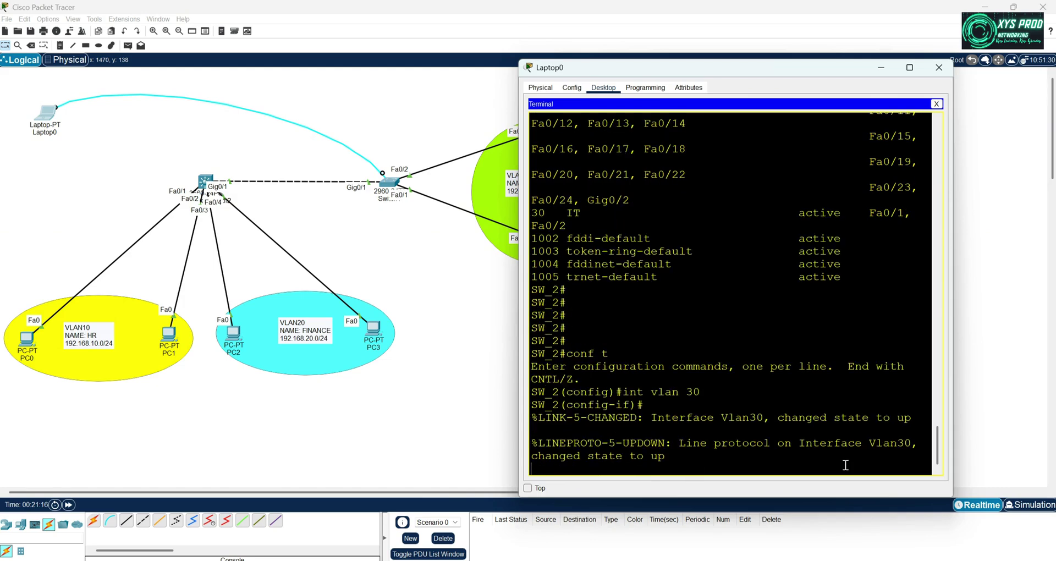
- Assign IP address 192.168.30.1 with mask 255.255.255.0 to the VLAN 30 interface on SW_2
key(Return)
key(Return)
key(Return)
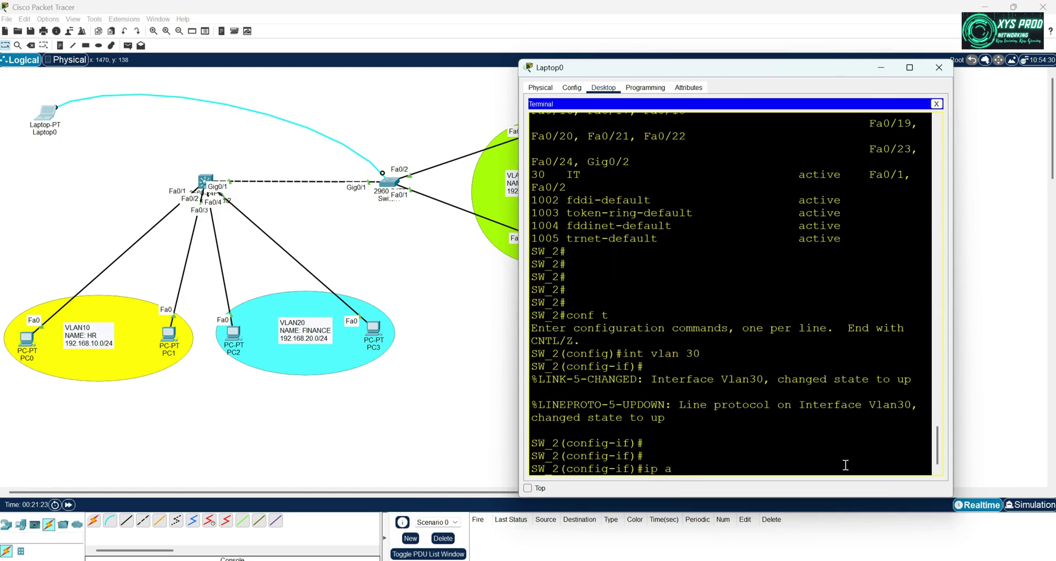
text(ip add)
key(Tab)
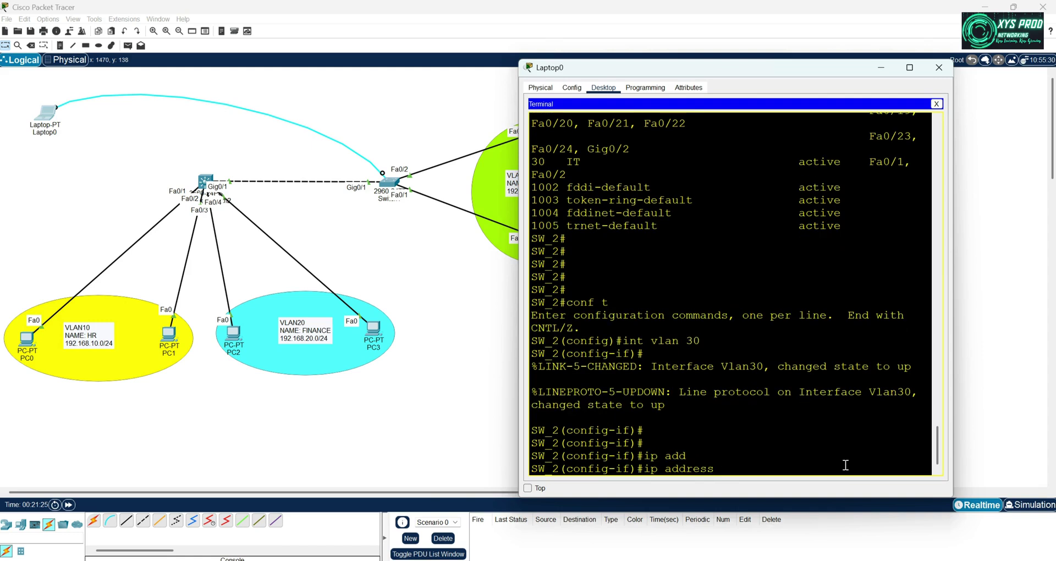
text(192.168.30.1 255.255.255.0)
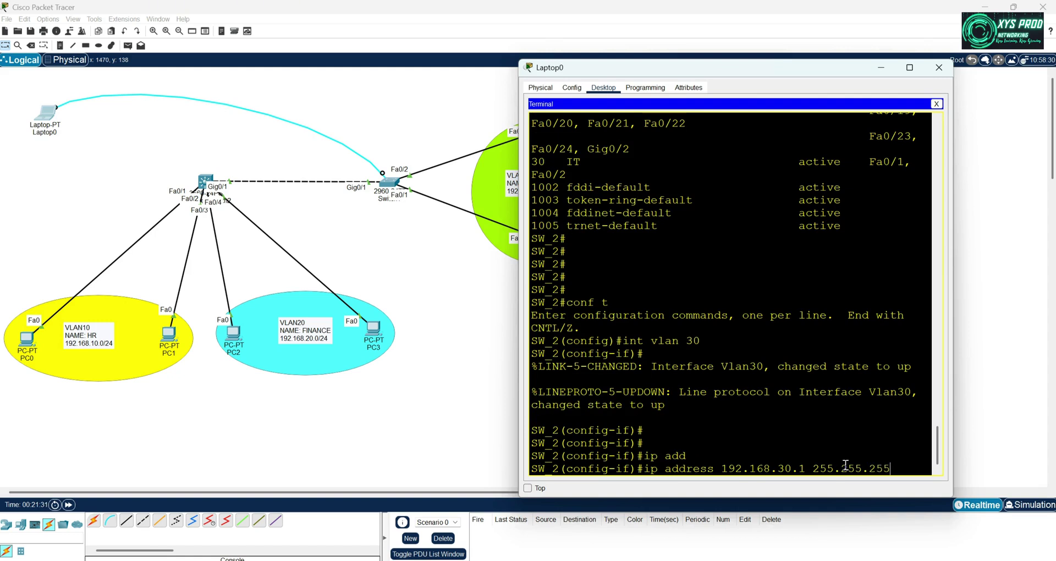
key(Return)
- Enable the VLAN 30 interface on SW_2 with no shutdown and exit to global configuration mode
text(no sh)
key(Tab)
key(Return)
key(Return)
key(Return)
key(Return)
text(exit)
key(Return)
key(Return)
key(Return)
key(Return)
key(Return)
key(Return)
key(Return)
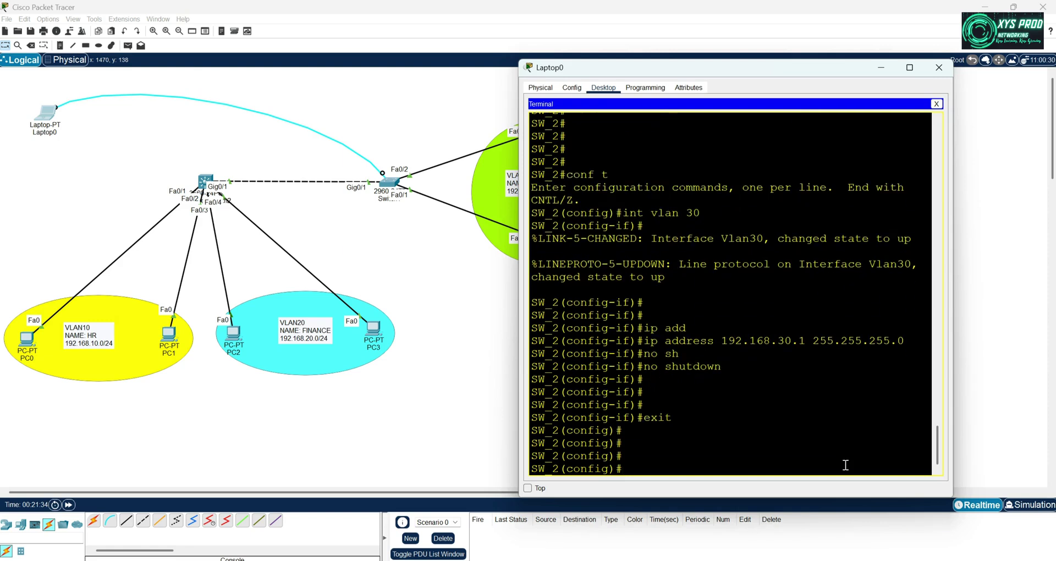
- Save the SW_2 configuration from global configuration mode with do wr
text(e)
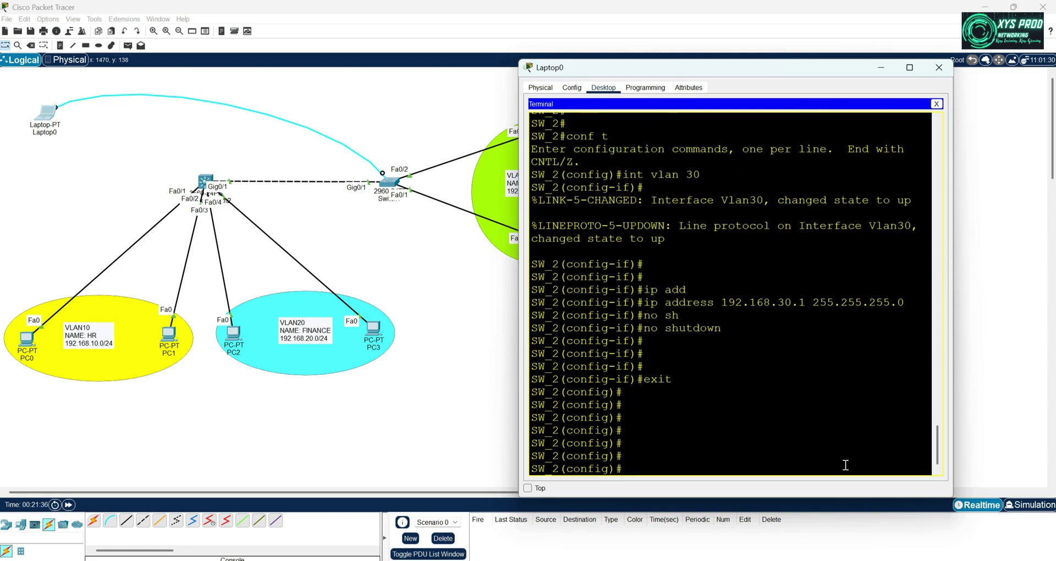
text(do wr)
key(Return)
key(Return)
key(Return)
key(Return)
key(Return)
key(Return)
- Exit SW_2's configuration mode to privileged mode and close the Laptop0 window
text(e)
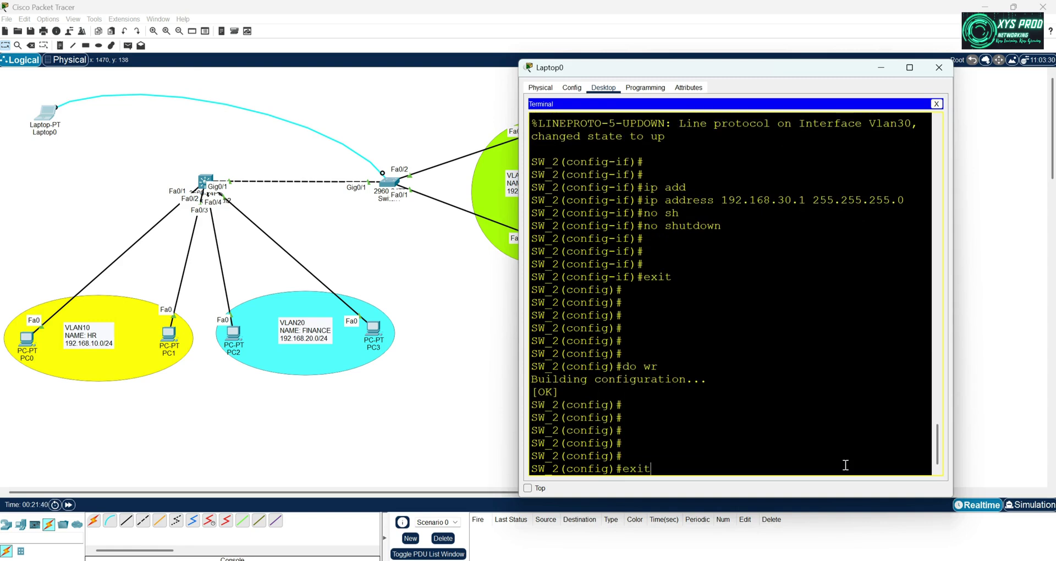
text(xit)
key(Return)
key(Return)
key(Return)
key(Return)
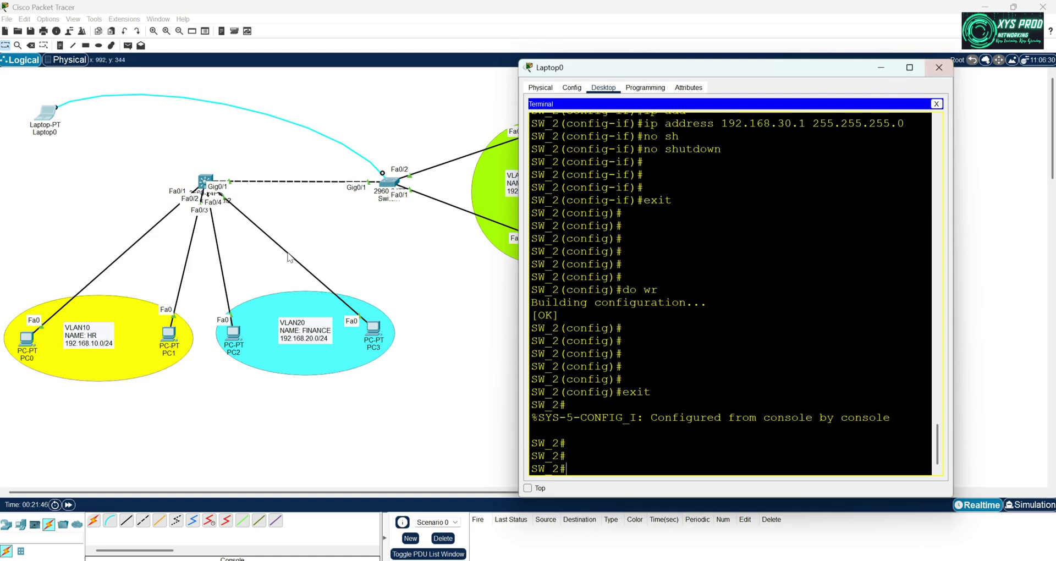
click(937, 70)
- Check the running pings in the command prompts of PC2 and PC0
click(234, 332)
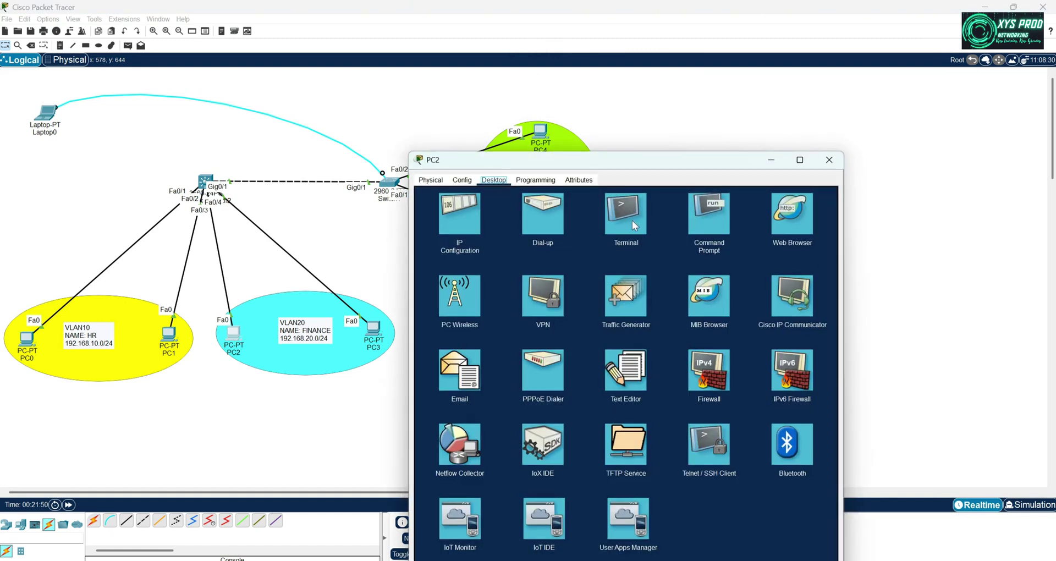
click(713, 218)
drag(615, 173, 719, 82)
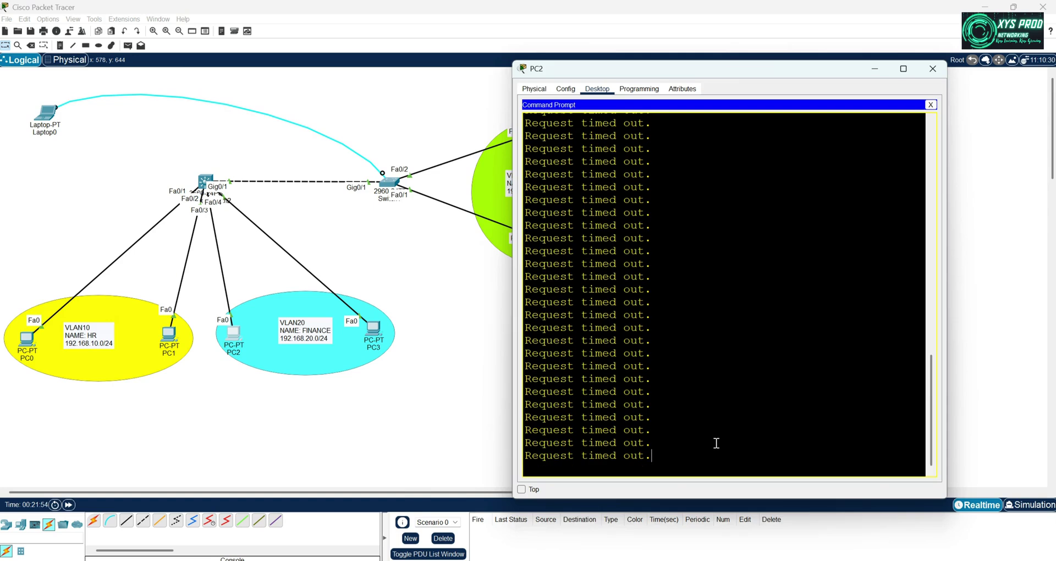
click(28, 347)
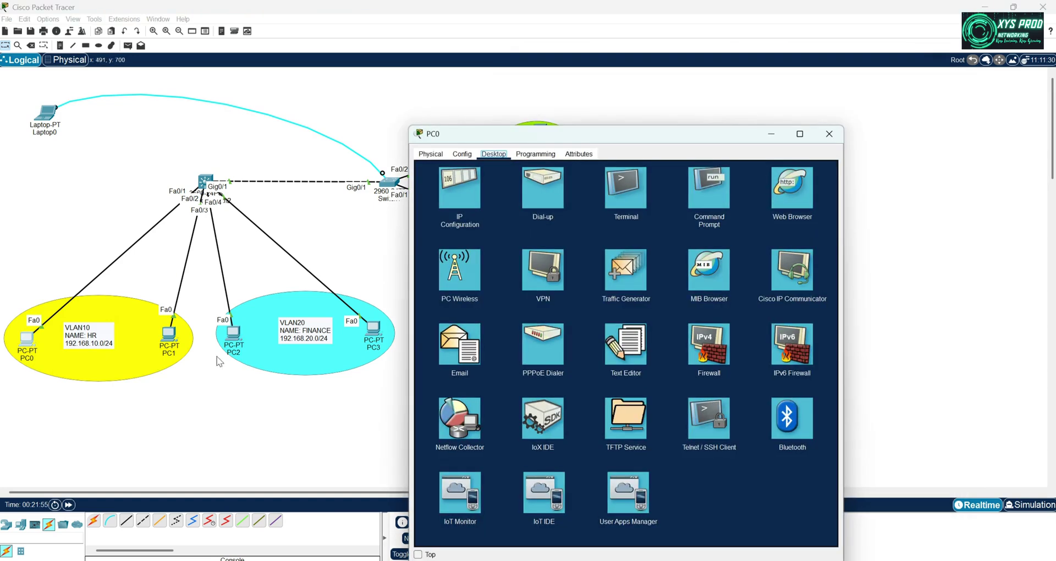
click(698, 187)
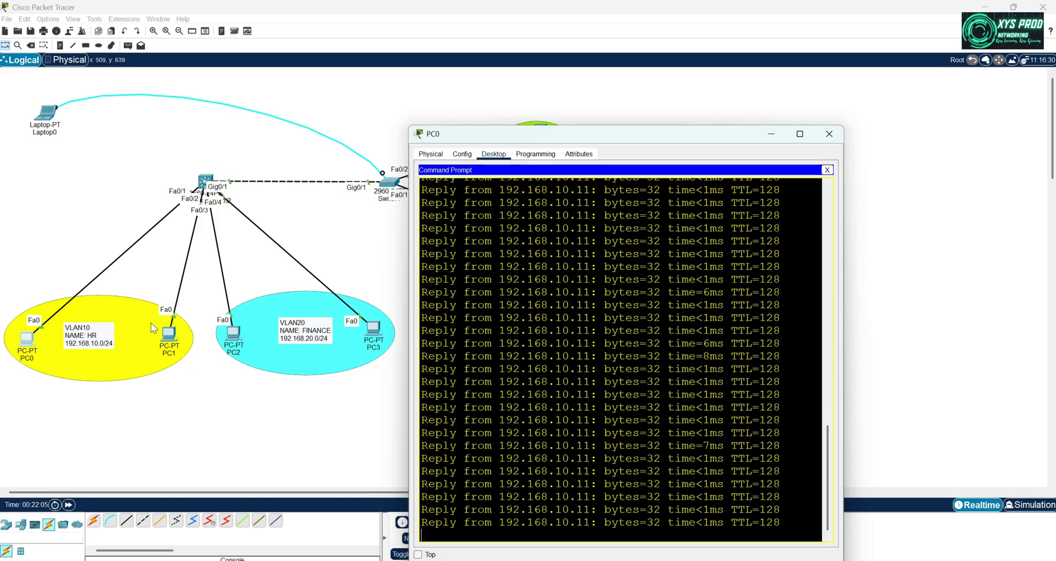
click(769, 137)
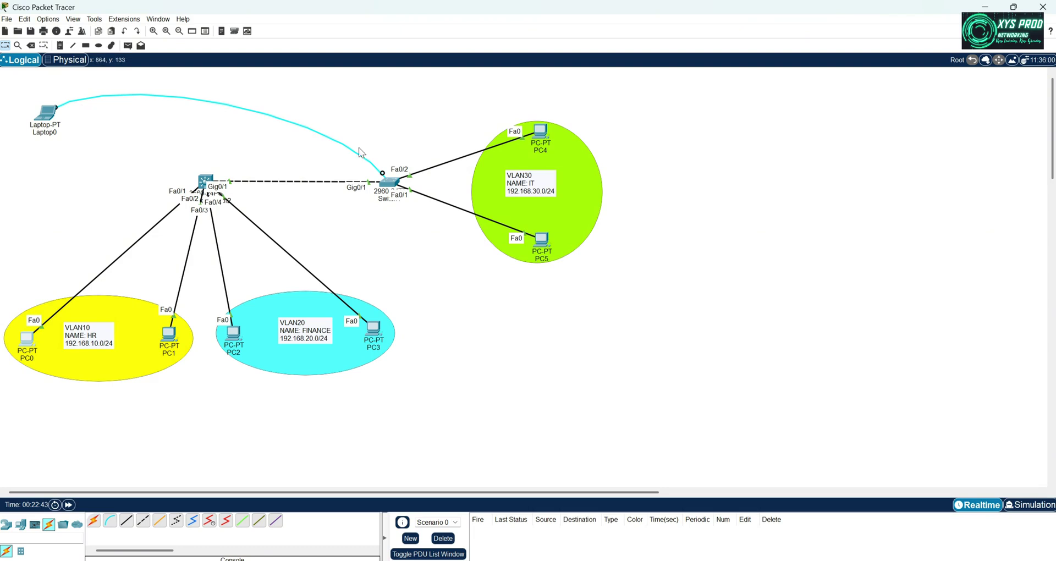
- Move Laptop0's console cable from the 2960 switch to the multilayer switch and open a terminal session with the default port settings
click(383, 174)
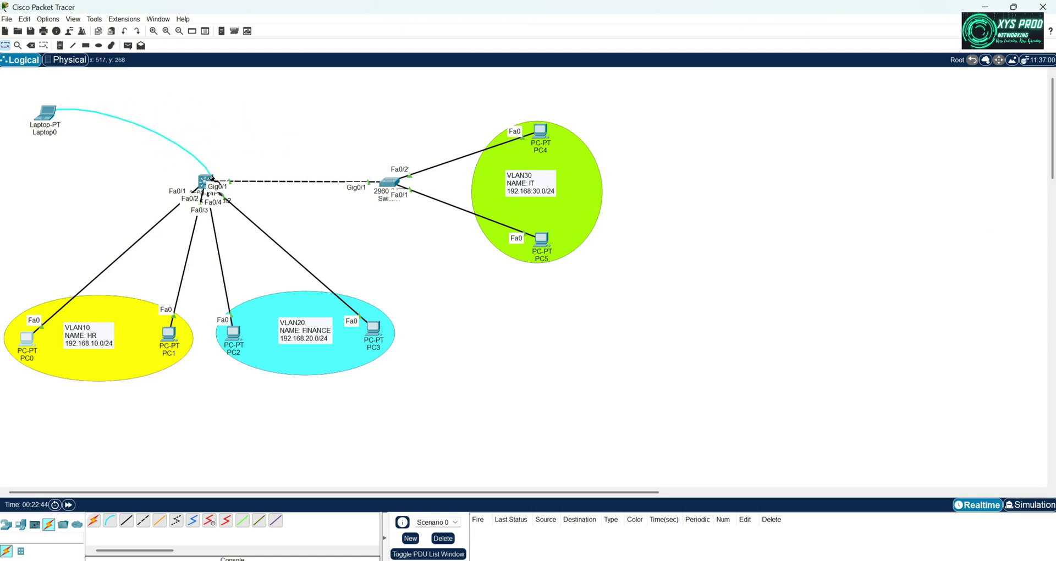
click(203, 181)
click(220, 184)
click(44, 112)
drag(652, 143, 848, 87)
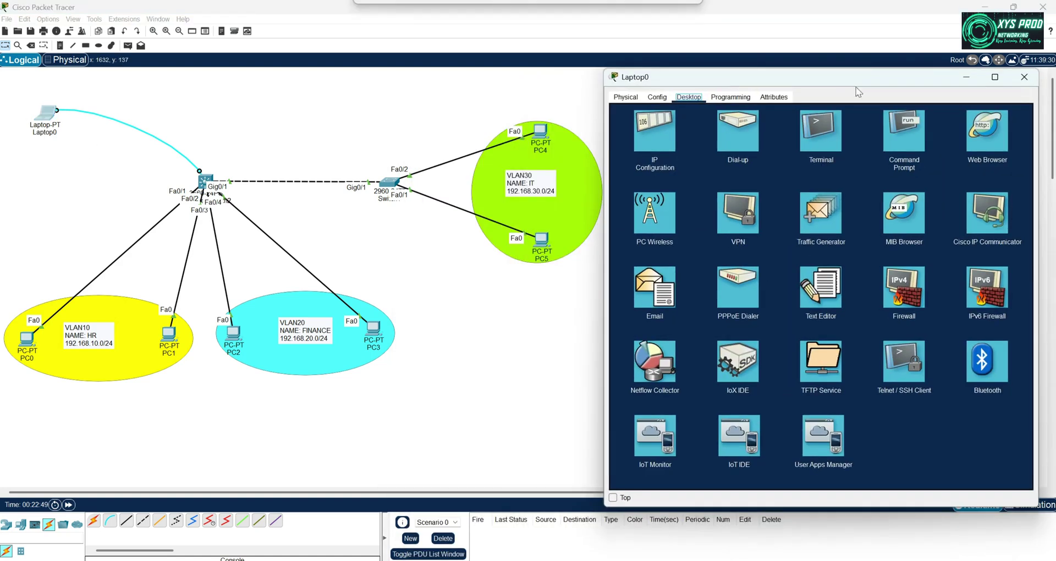
click(824, 134)
click(992, 201)
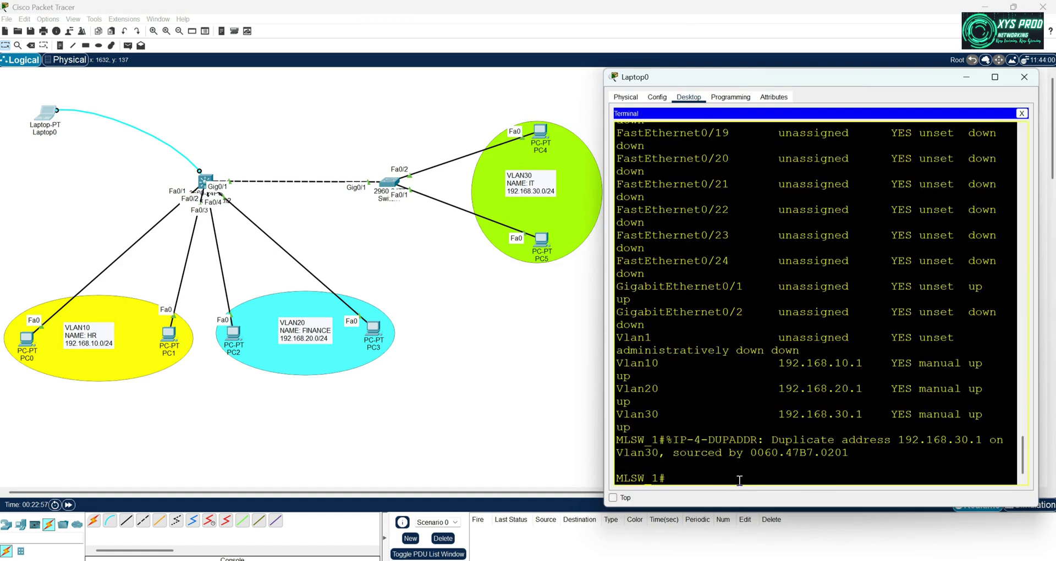
- Enter global configuration mode on MLSW_1 with conf t
key(Return)
key(Return)
key(Return)
key(Return)
text(c)
text(onf t)
key(Return)
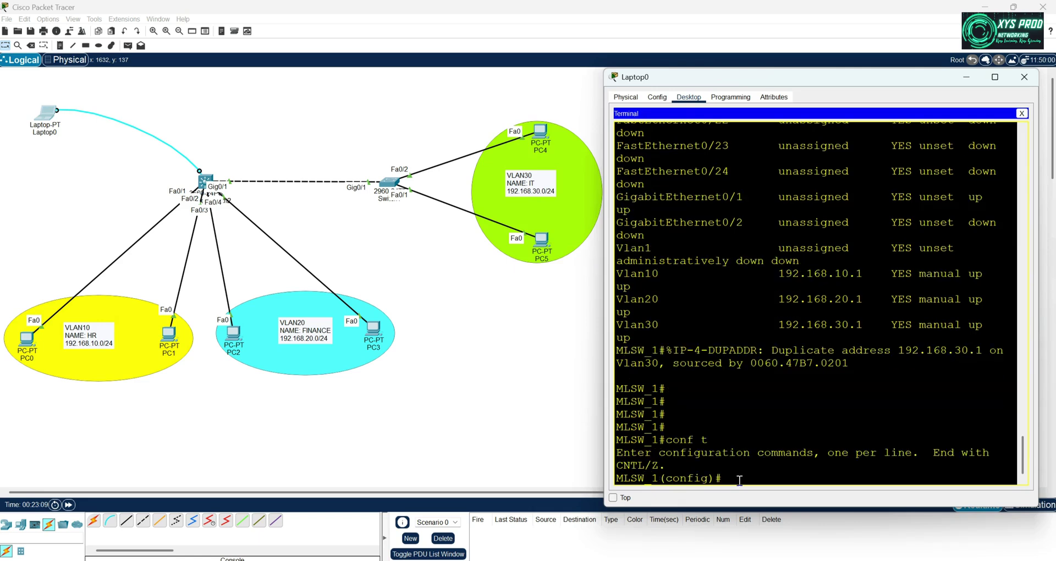
- Enable Layer 3 routing on MLSW_1 with the ip routing command
text(ip rou)
key(Tab)
text(t)
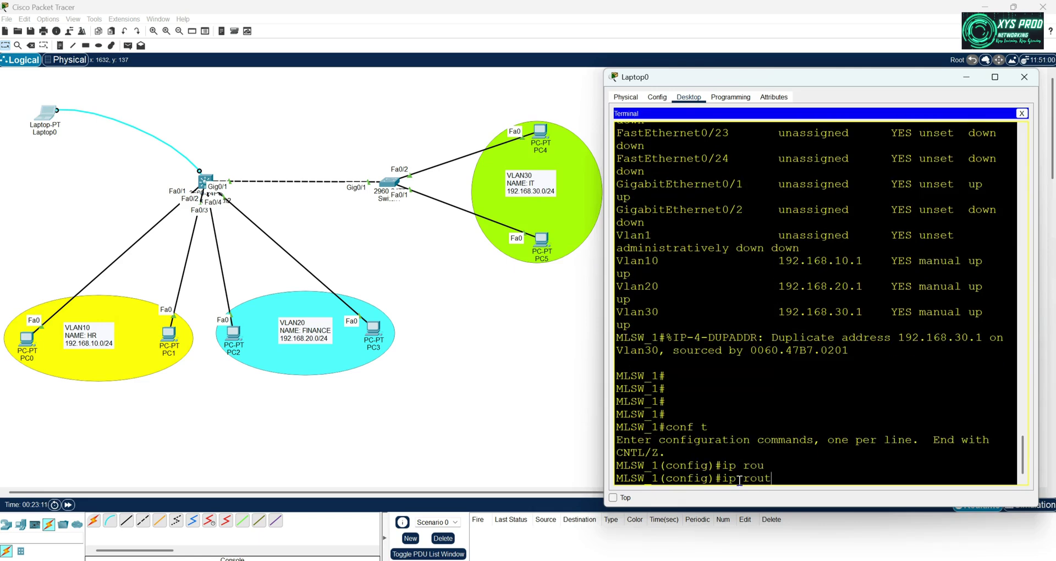
key(Tab)
text(ing)
key(Return)
key(Return)
key(Return)
key(Return)
key(Return)
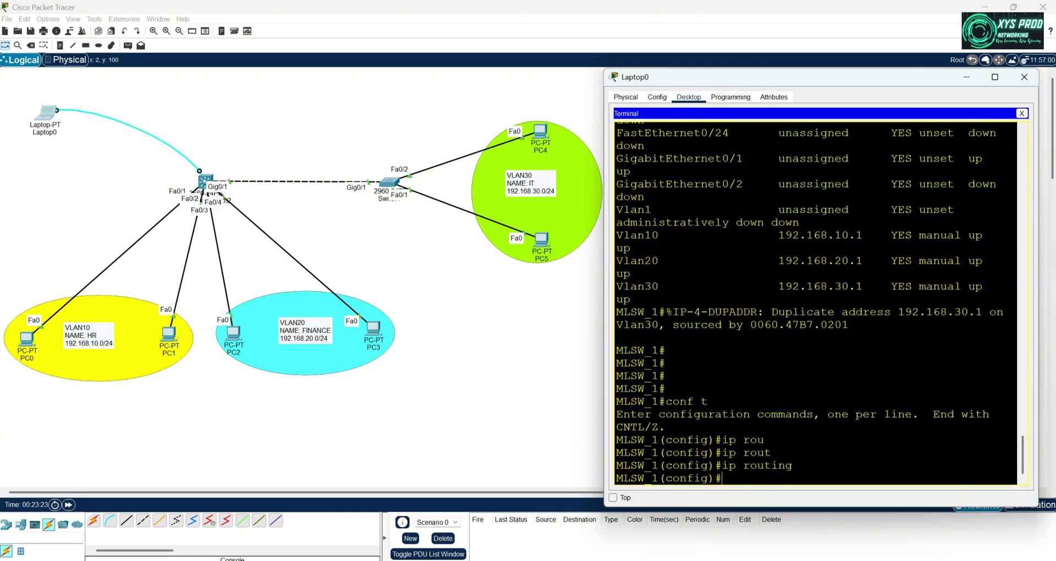
- Return MLSW_1 to privileged mode with end and save its configuration with wr
text(end)
key(Return)
key(Return)
text(wr)
key(Return)
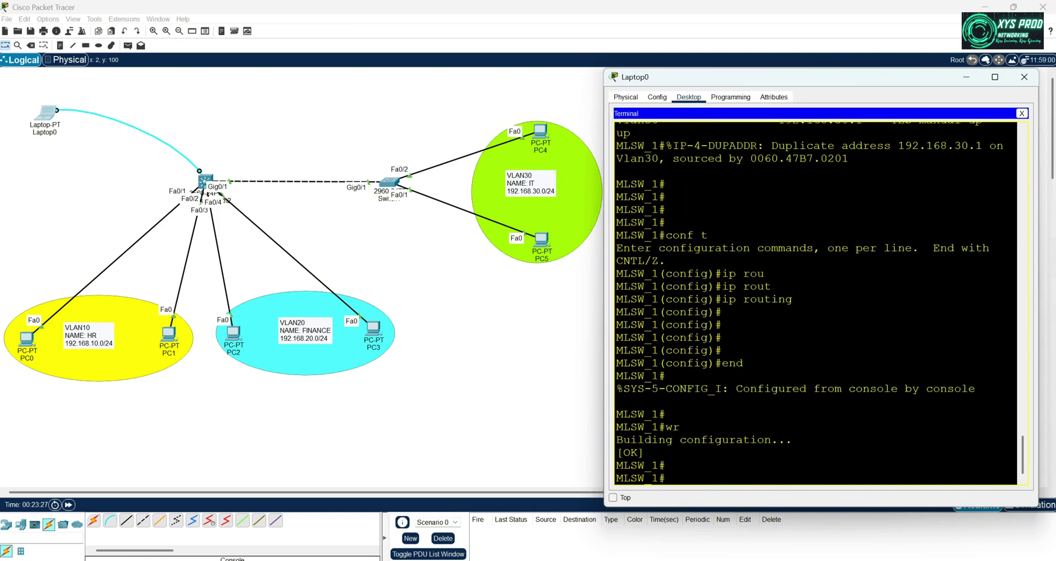
key(Return)
key(Return)
key(Return)
key(Return)
key(Return)
key(Return)
key(Return)
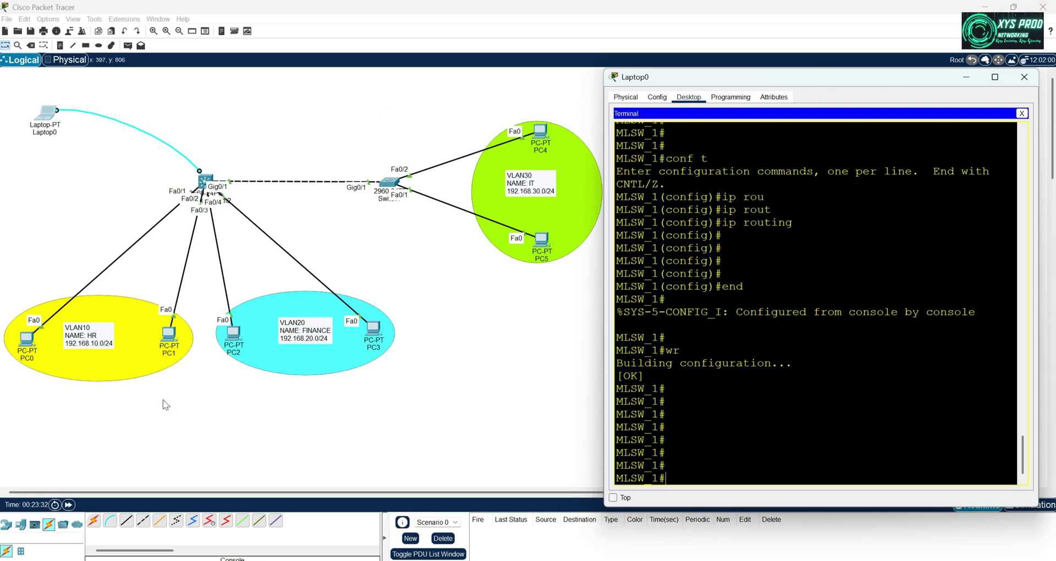
- Check PC2's running ping, and replace PC0's running ping with a continuous one to 192.168.30.11 using ping -t
click(243, 336)
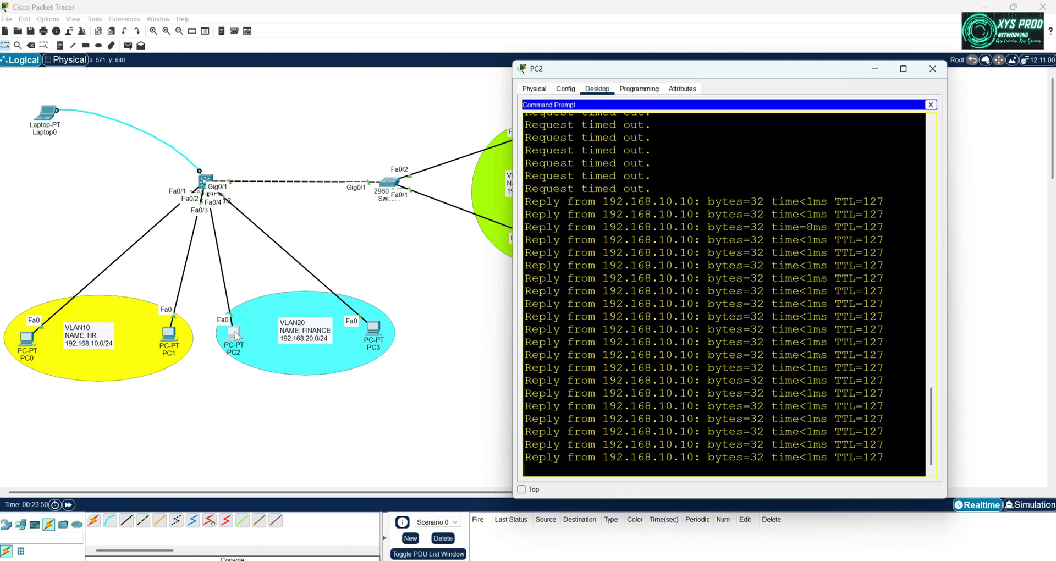
click(25, 337)
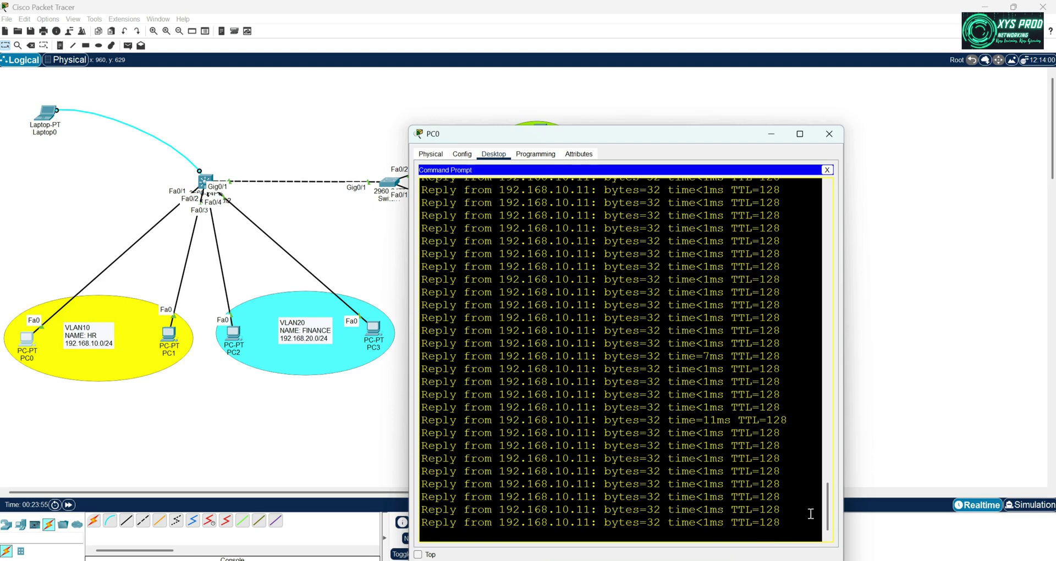
key(ctrl+c)
key(Up)
key(BackSpace)
key(BackSpace)
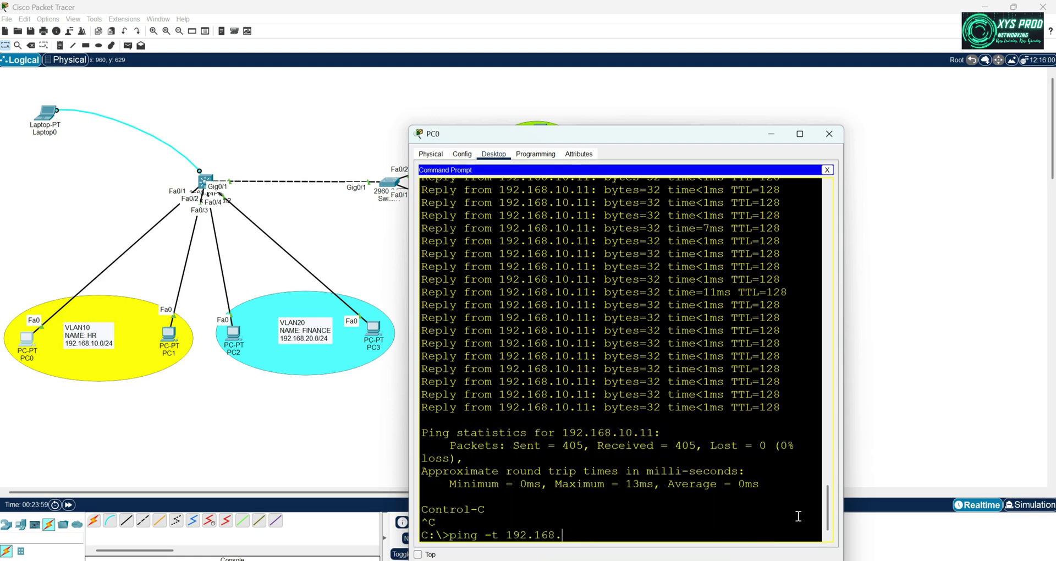
text(30.11)
key(Return)
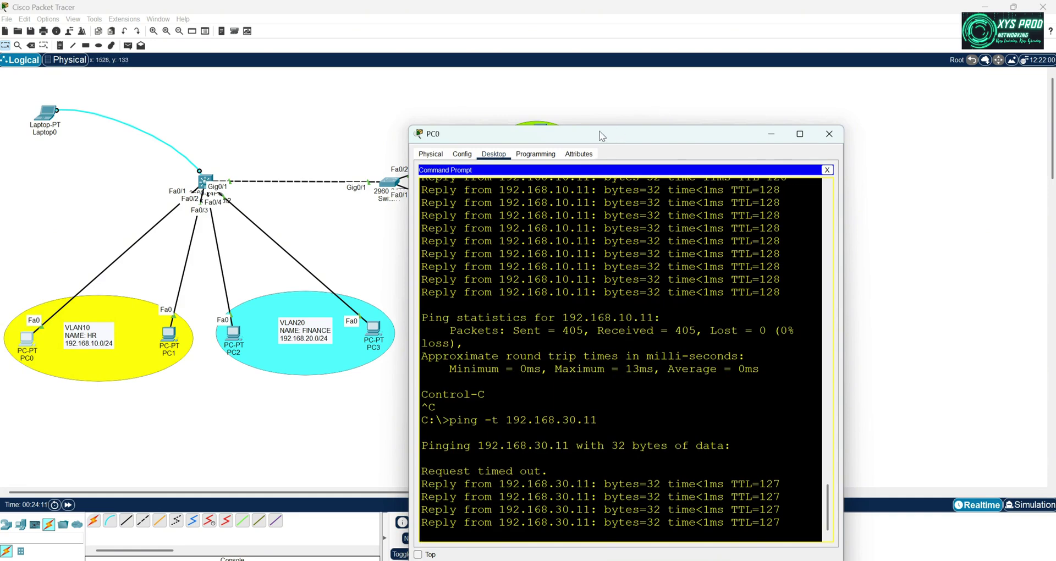
drag(592, 141, 790, 133)
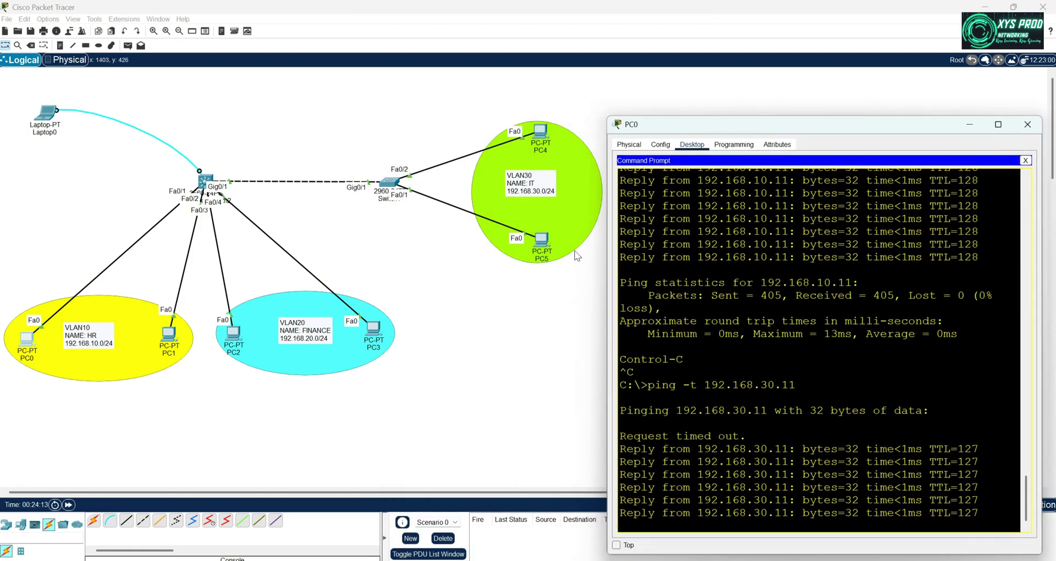